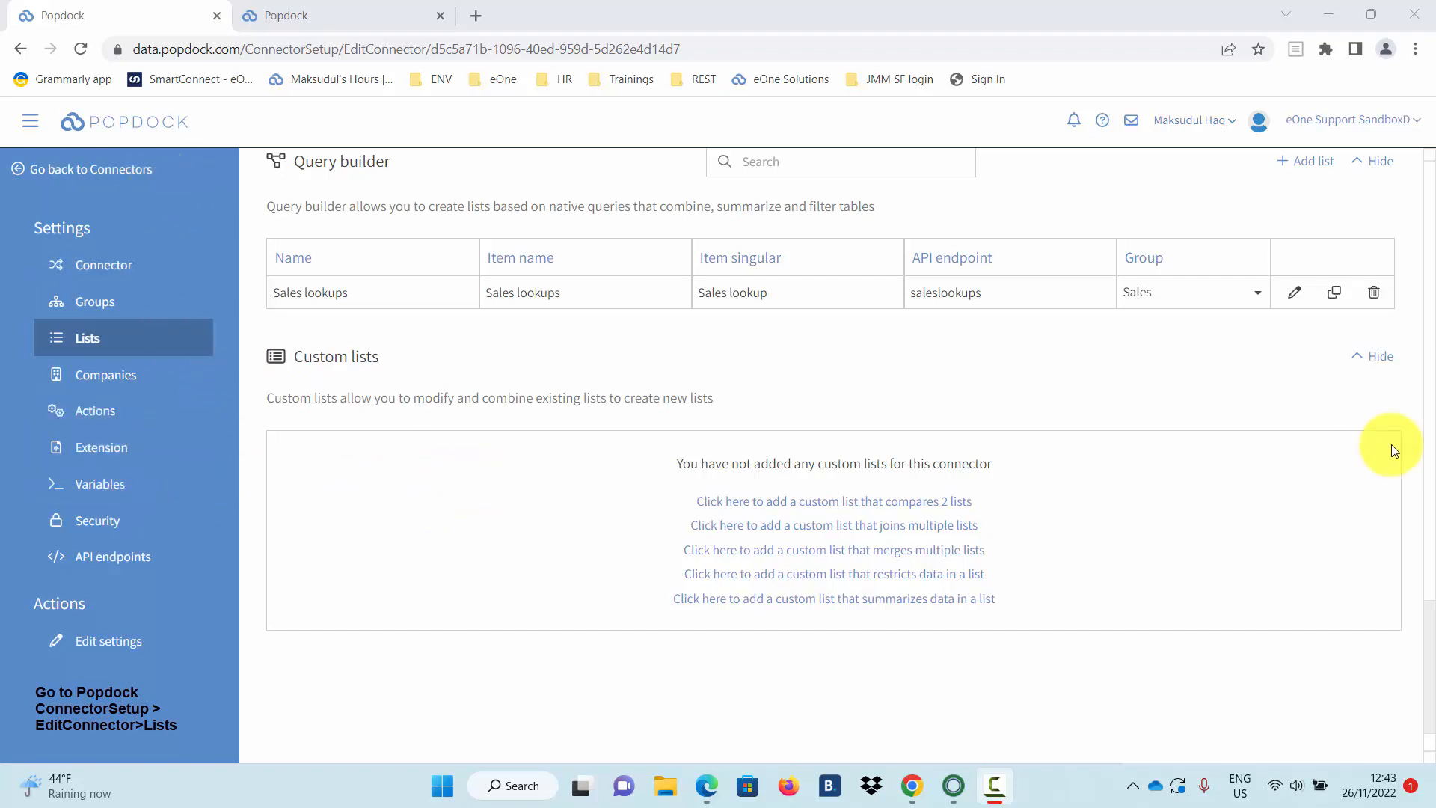
Start a new query-builder list from the connector's Lists settings.
left_click(1308, 163)
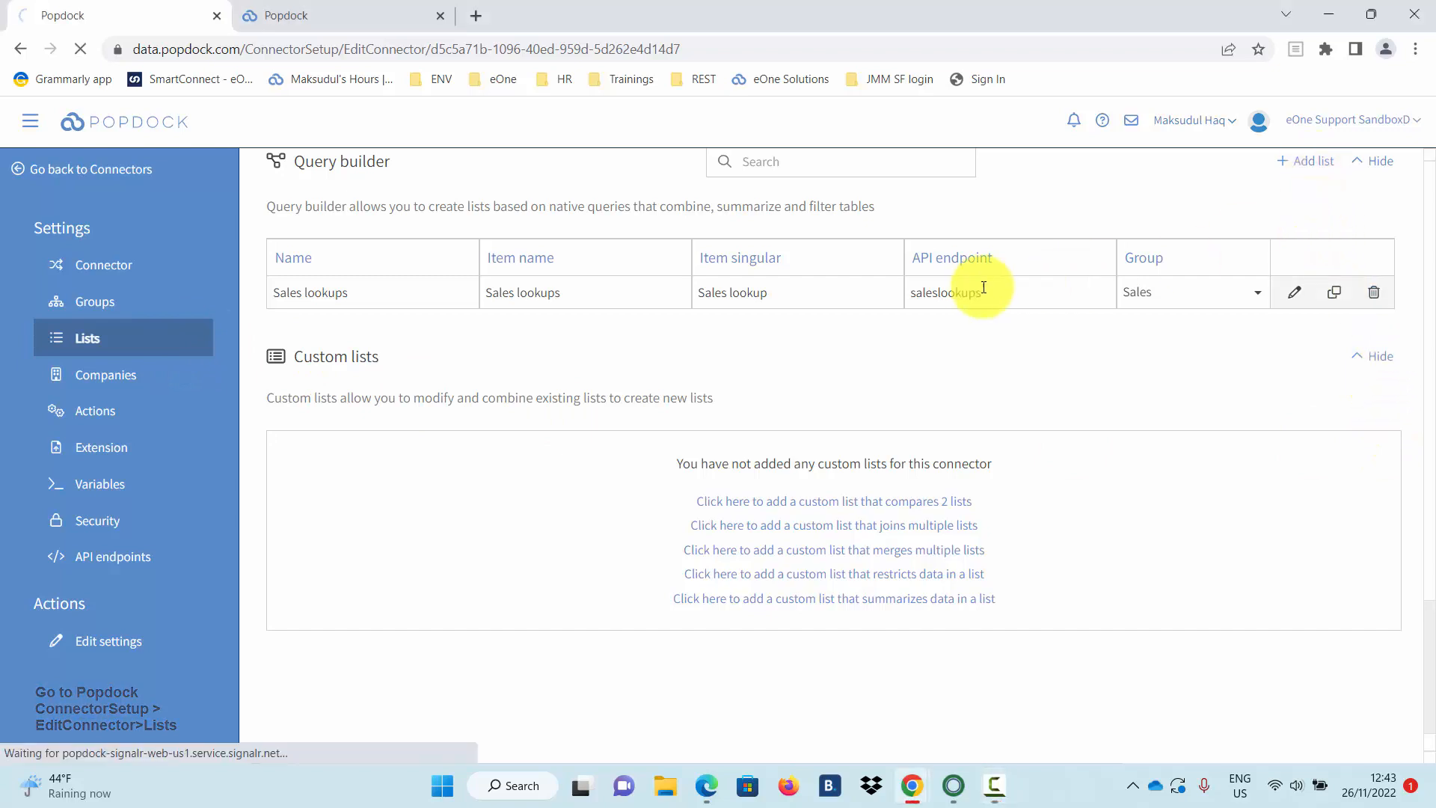
Name the new list 'Item inventory views' and assign it to the Inventory group.
left_click(501, 305)
type("Item inventory views")
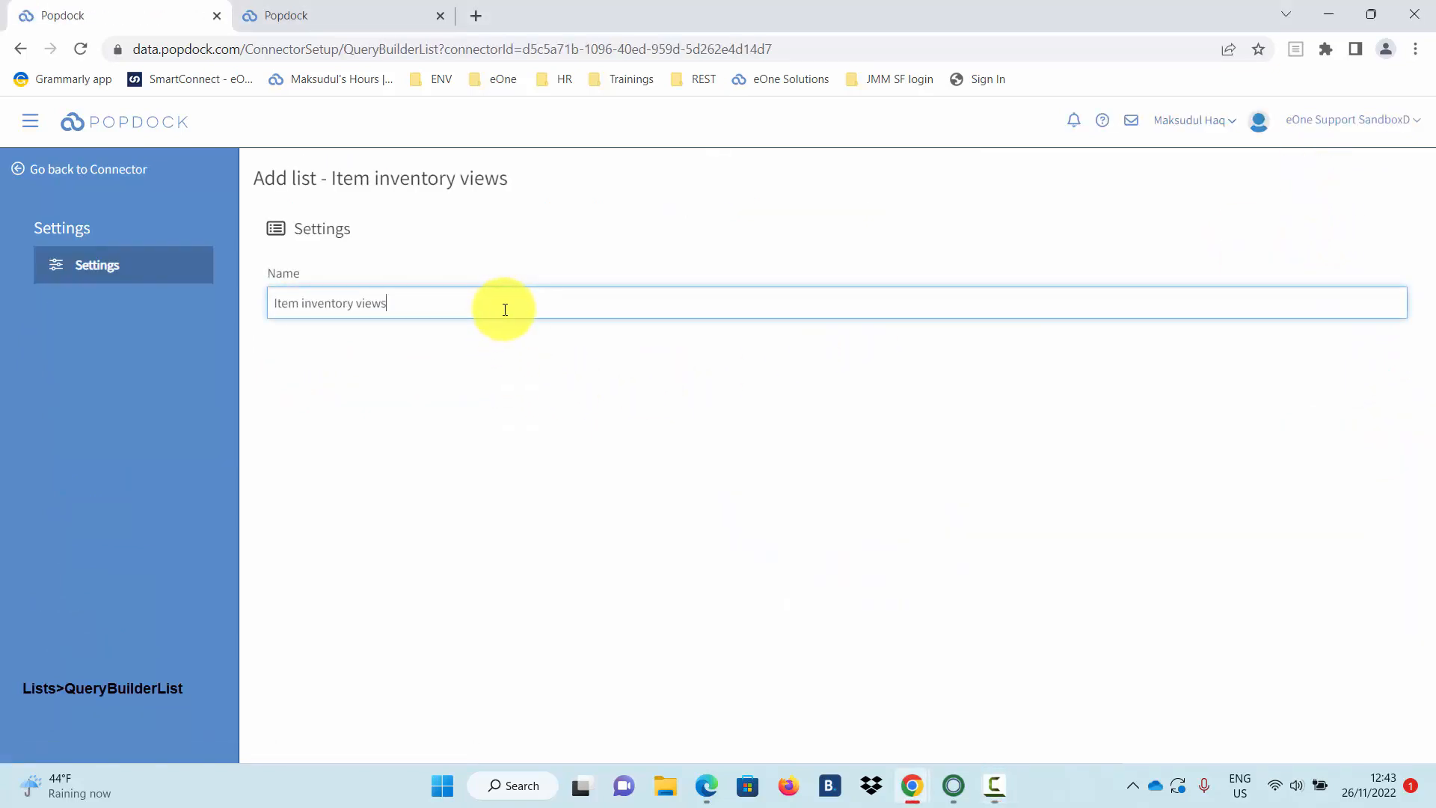
key("Return")
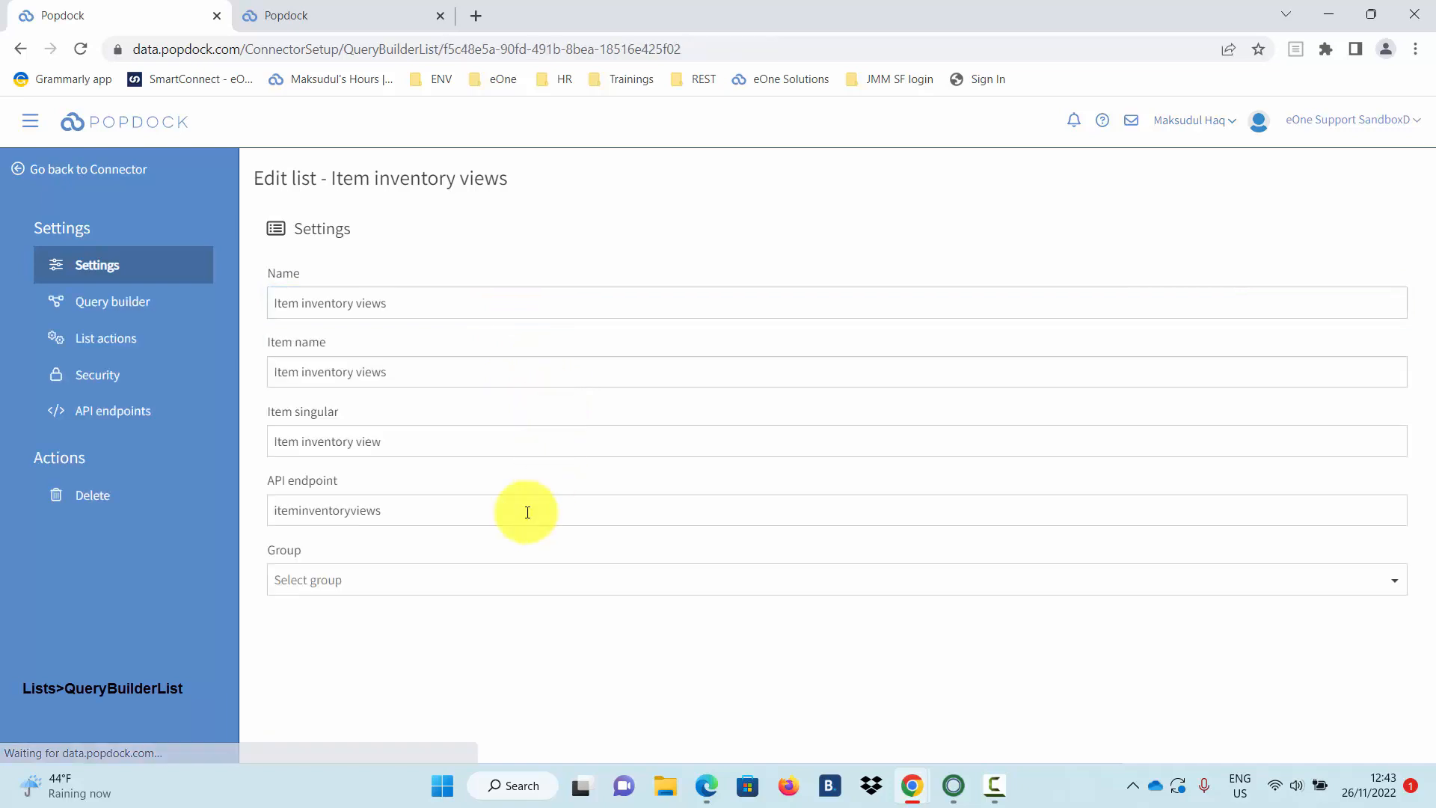
left_click(439, 583)
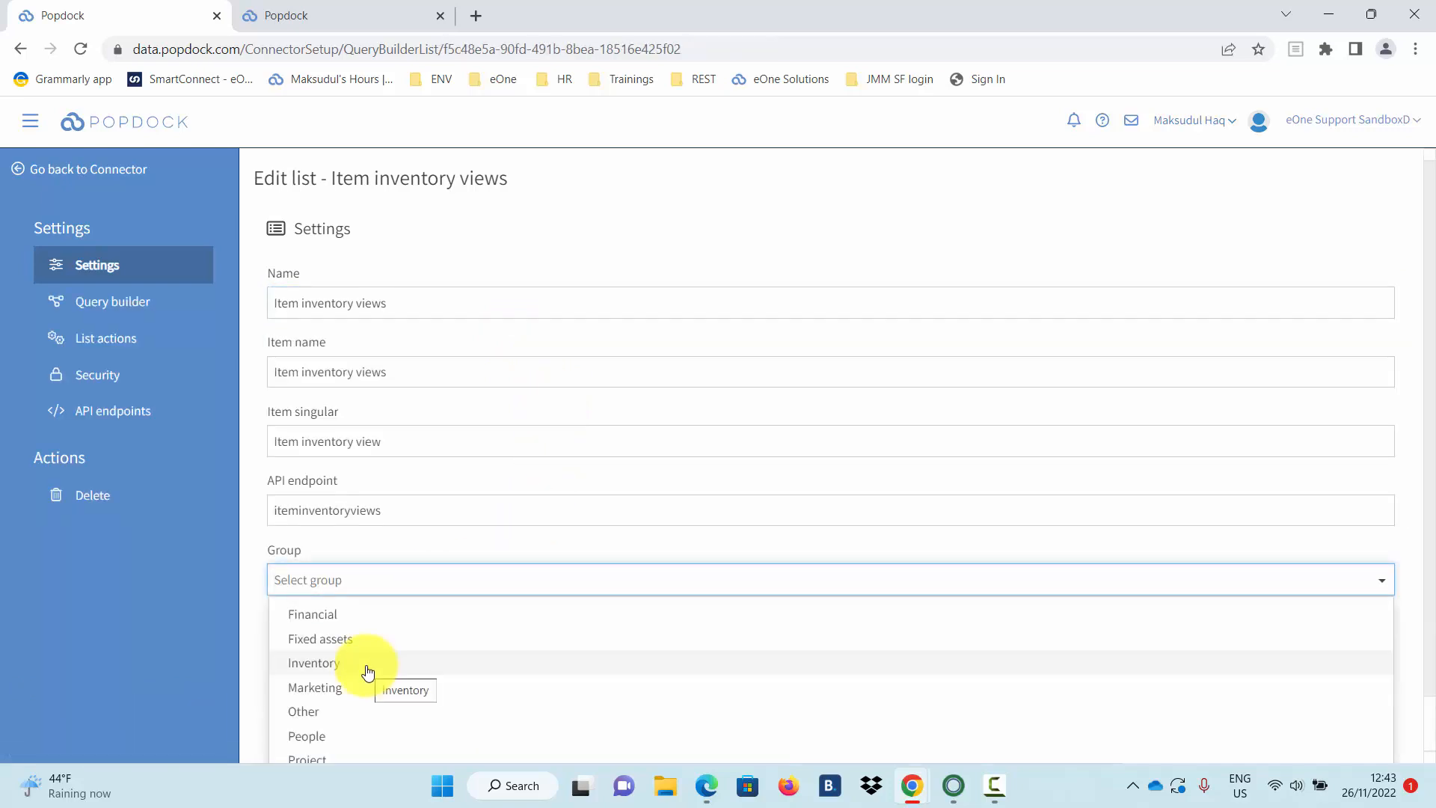
left_click(367, 664)
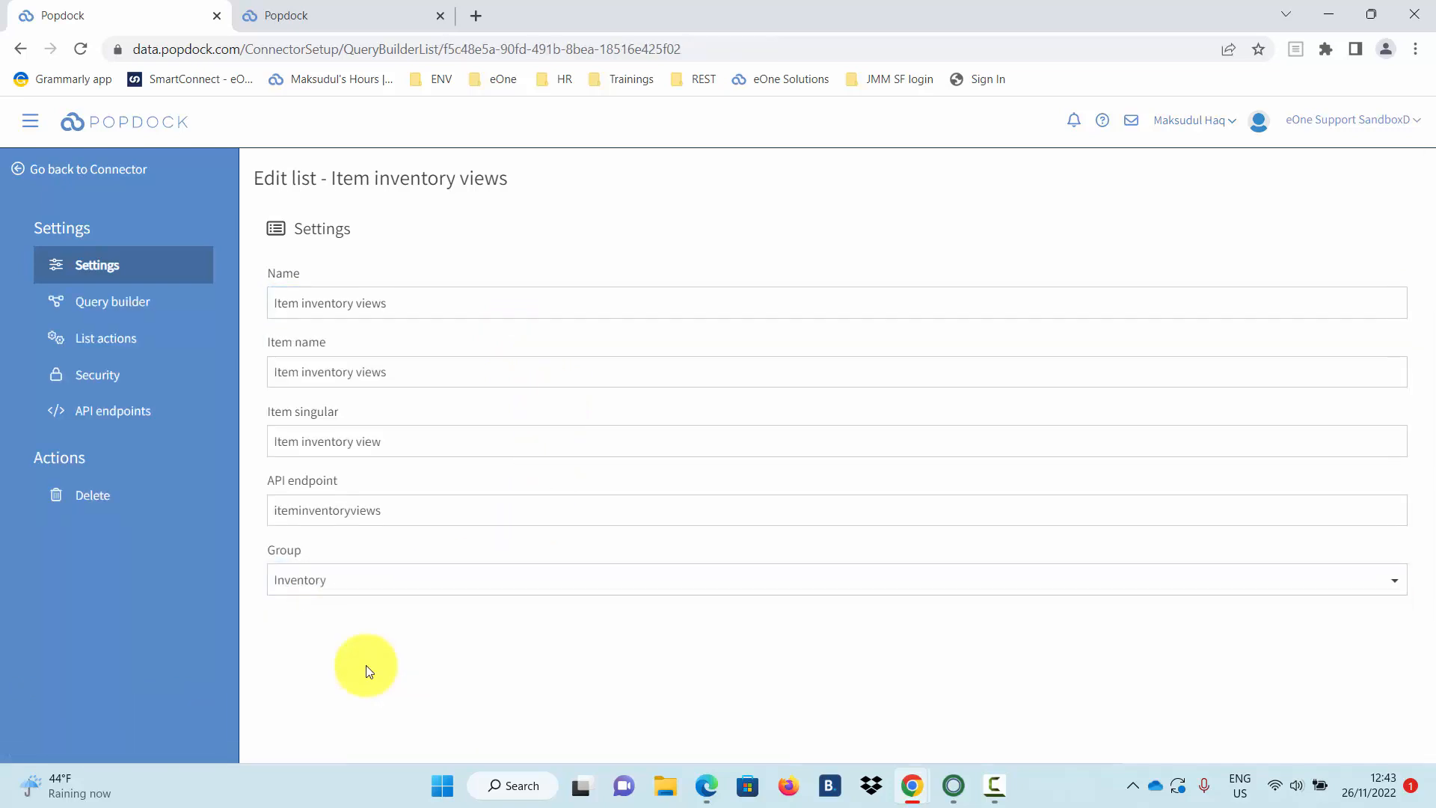
left_click(177, 306)
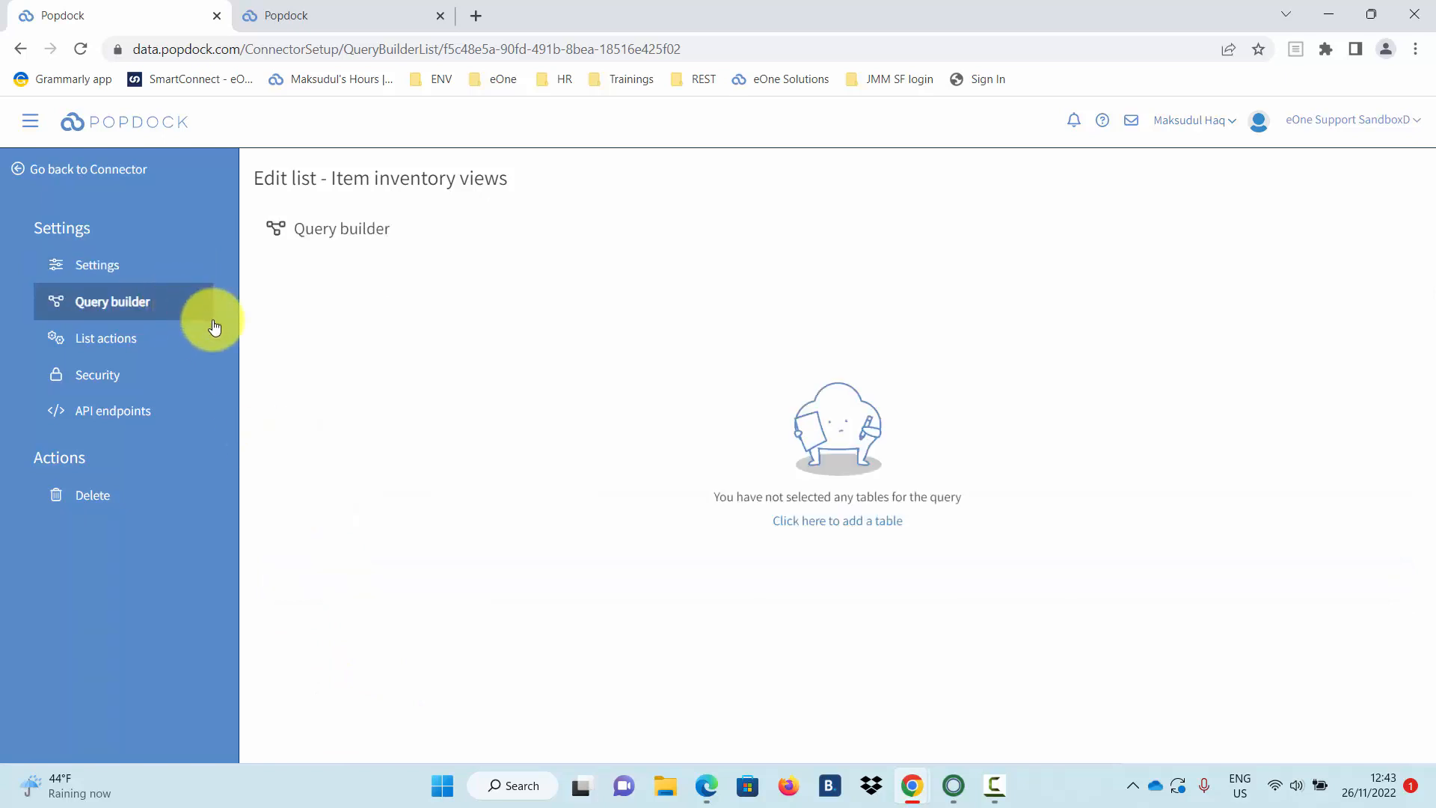
Add the Item Ledger Entry table to the query, found by searching 'item le'.
left_click(875, 528)
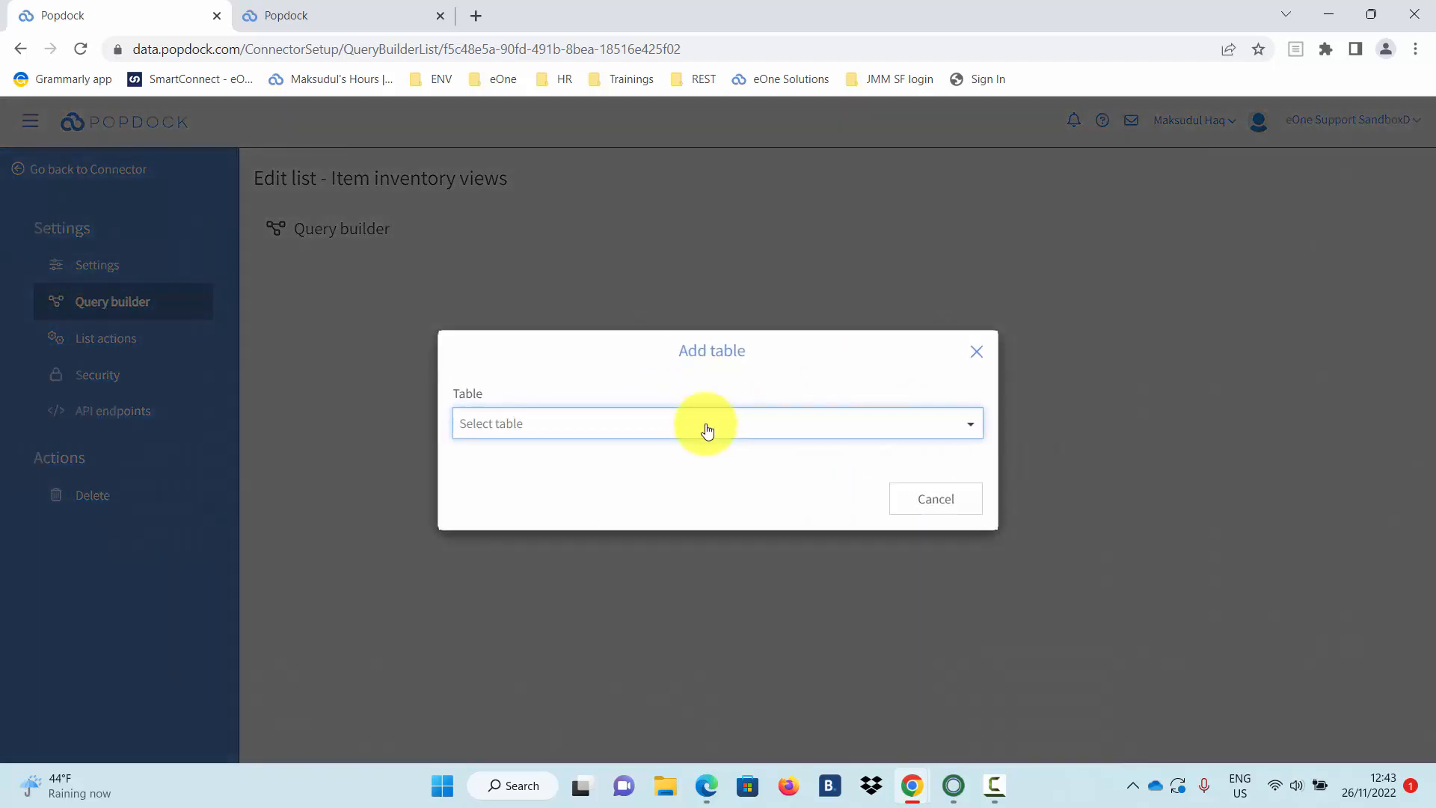
left_click(701, 431)
type("item")
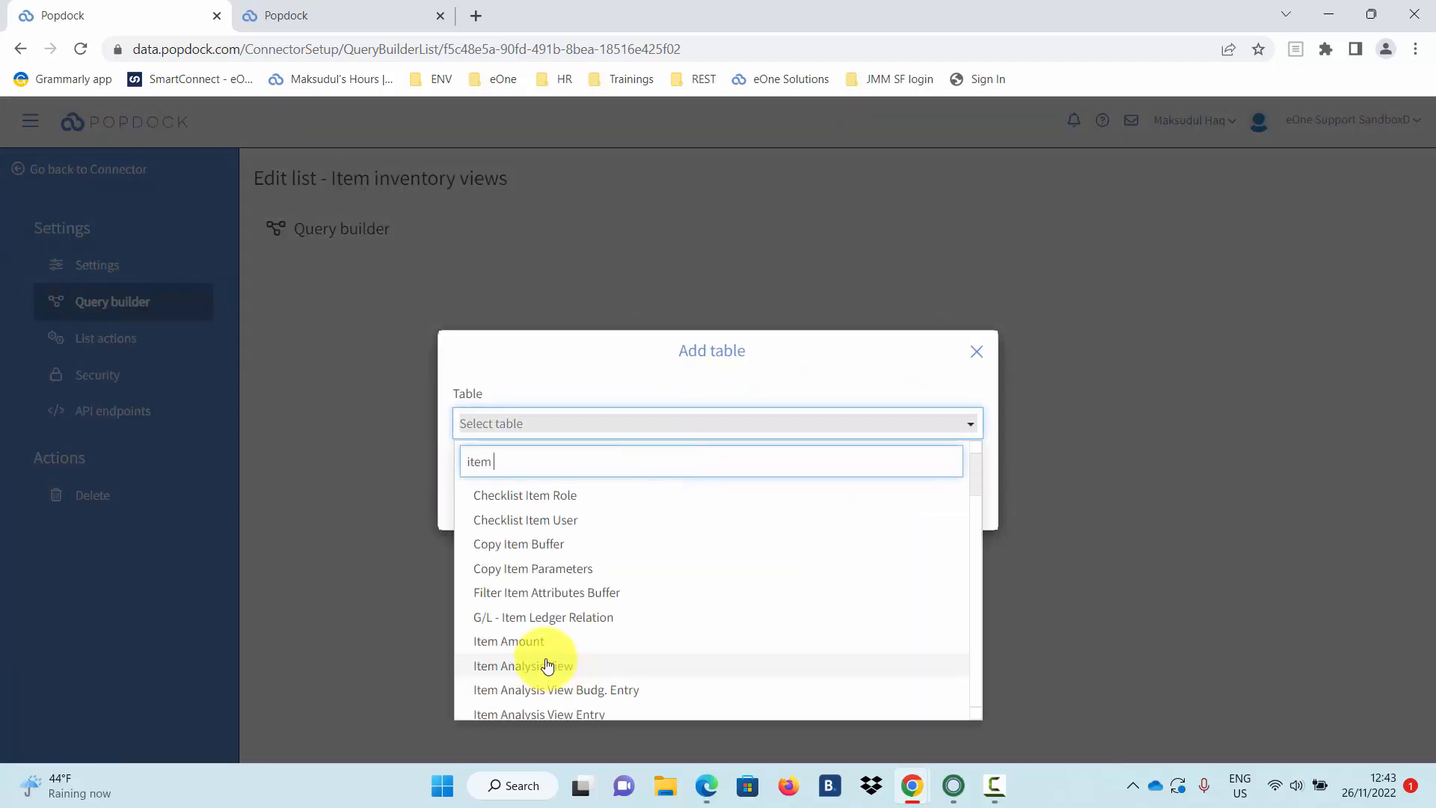
type(" le")
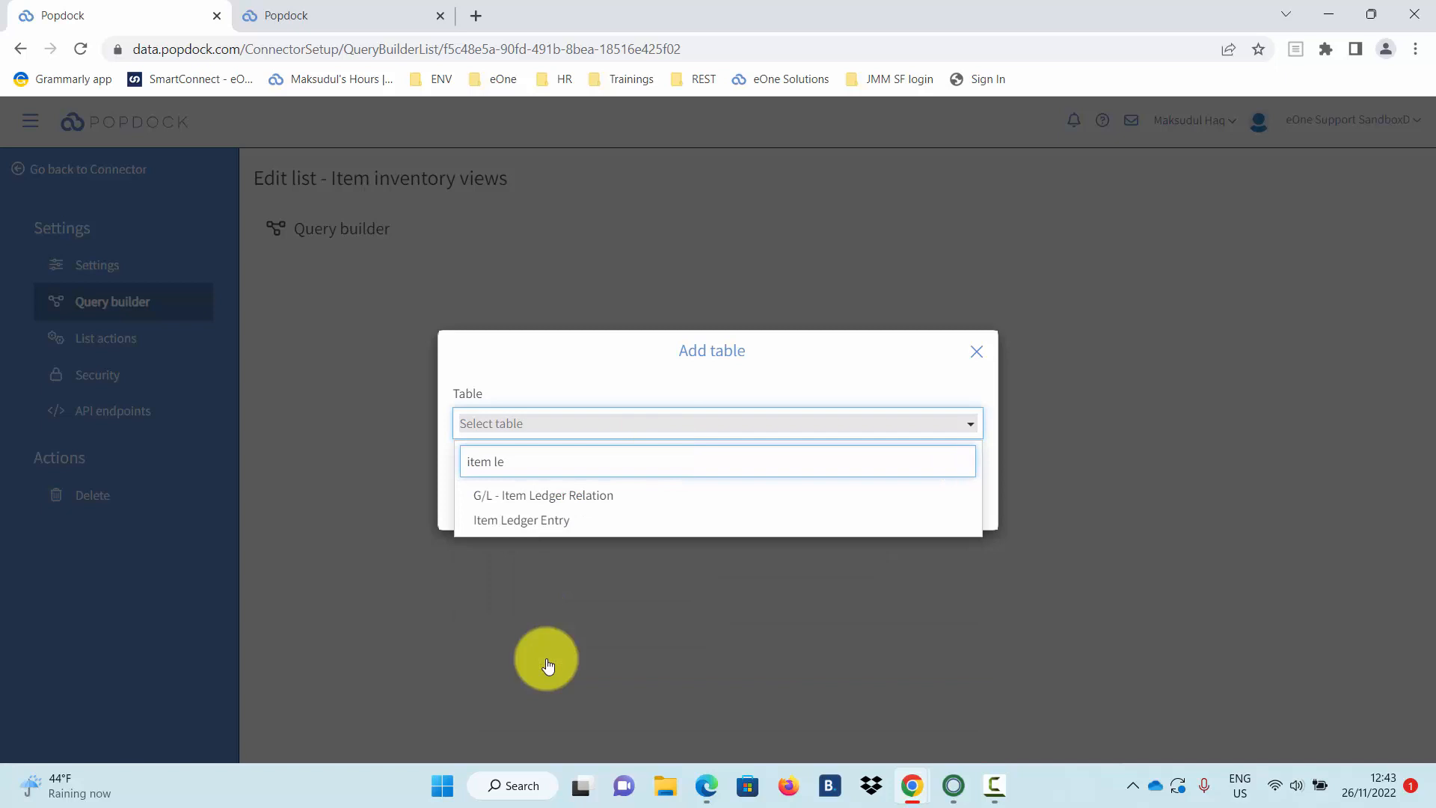
left_click(544, 519)
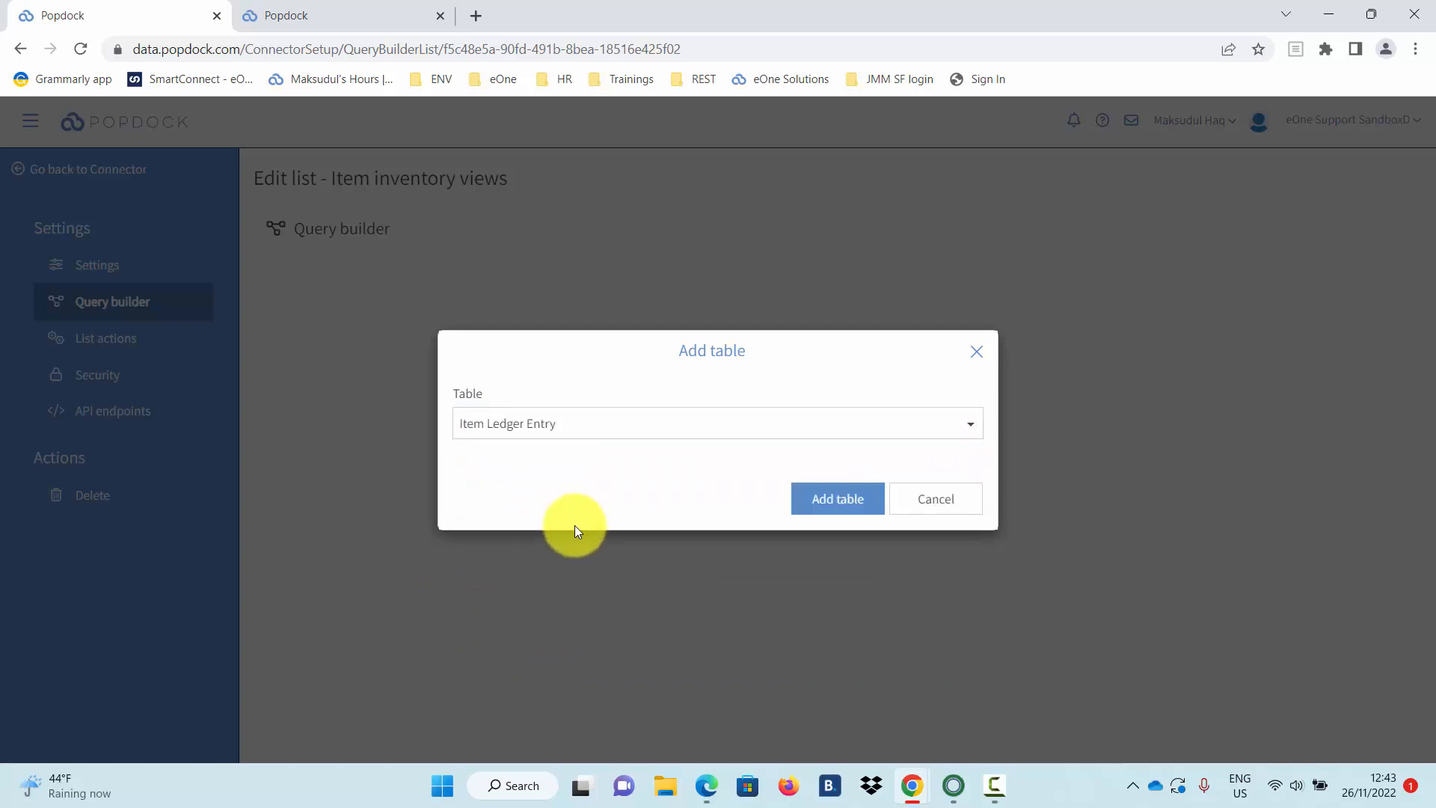
left_click(840, 502)
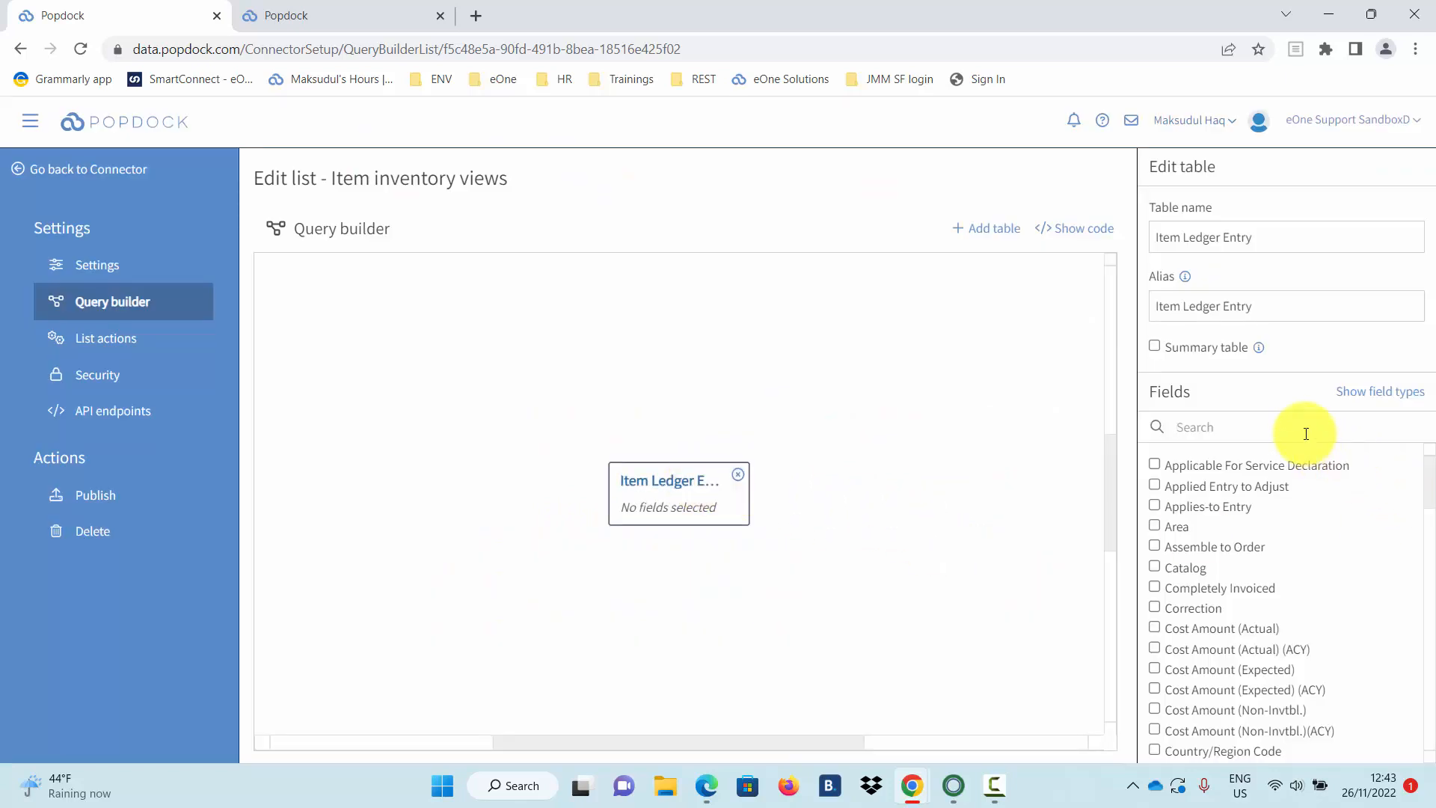
Select the Item No., Quantity, Location Code and Dimension Set ID fields from Item Ledger Entry.
type("i")
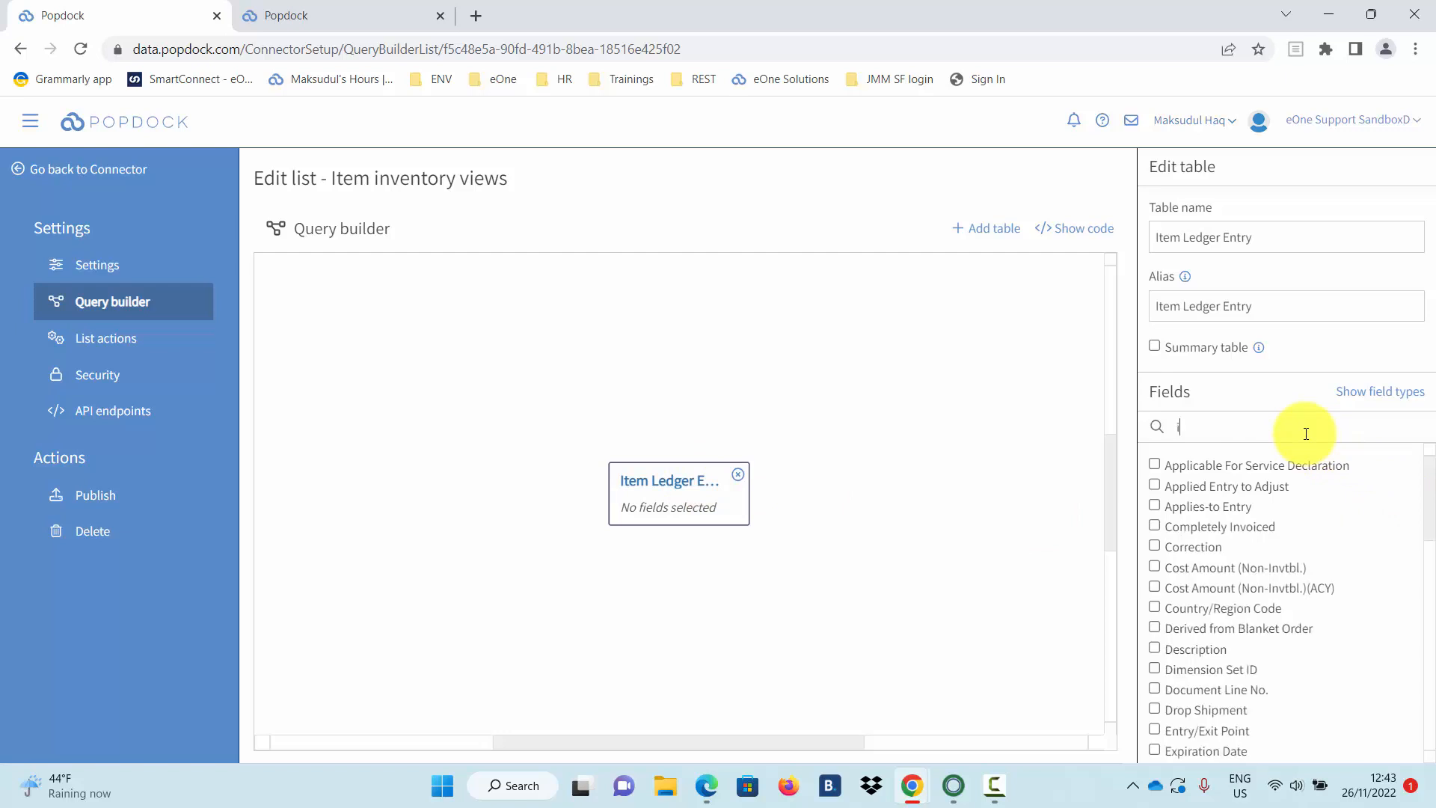
type("tem")
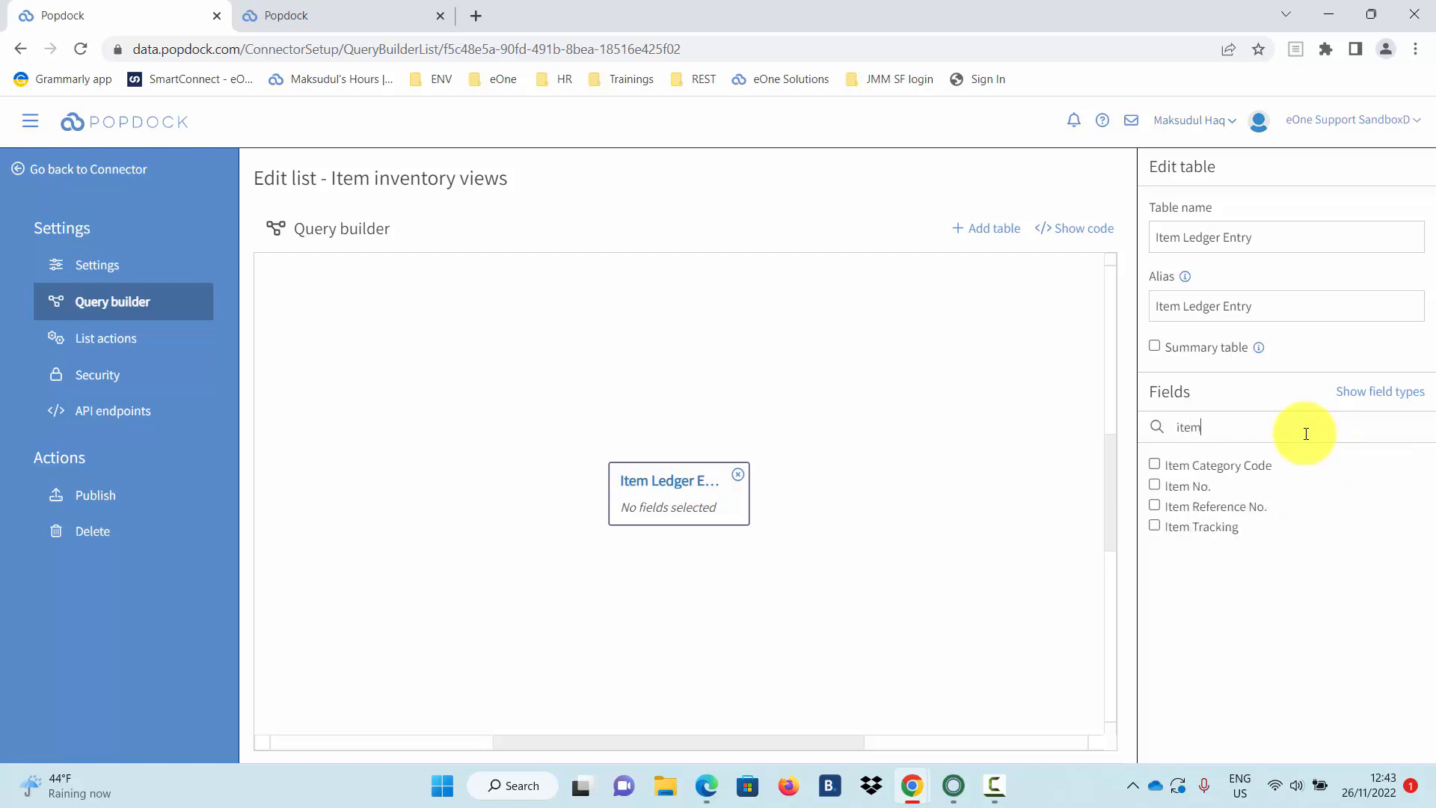
left_click(1157, 486)
left_click(1260, 427)
key("BackSpace")
key("BackSpace")
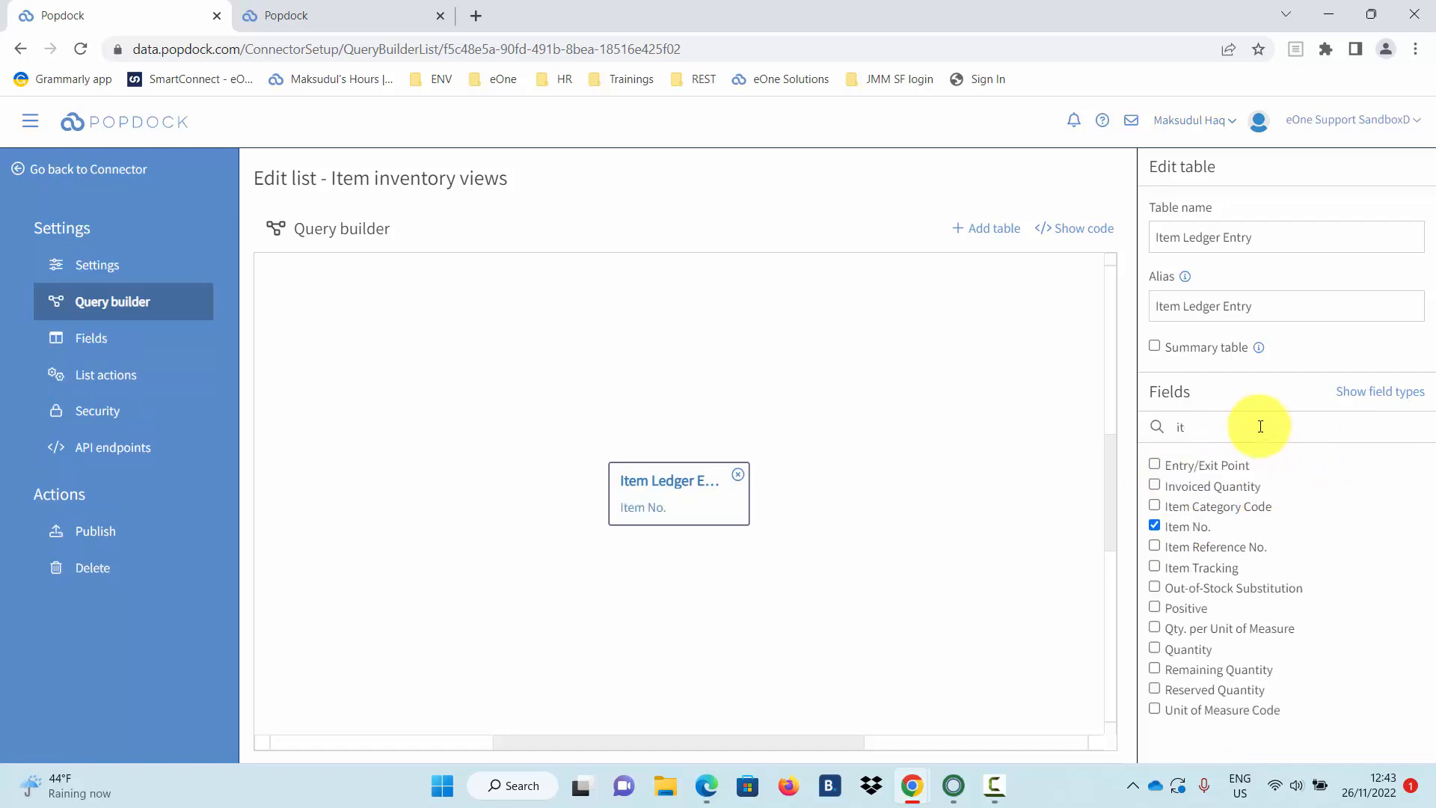
key("BackSpace")
key("BackSpace")
type("qu")
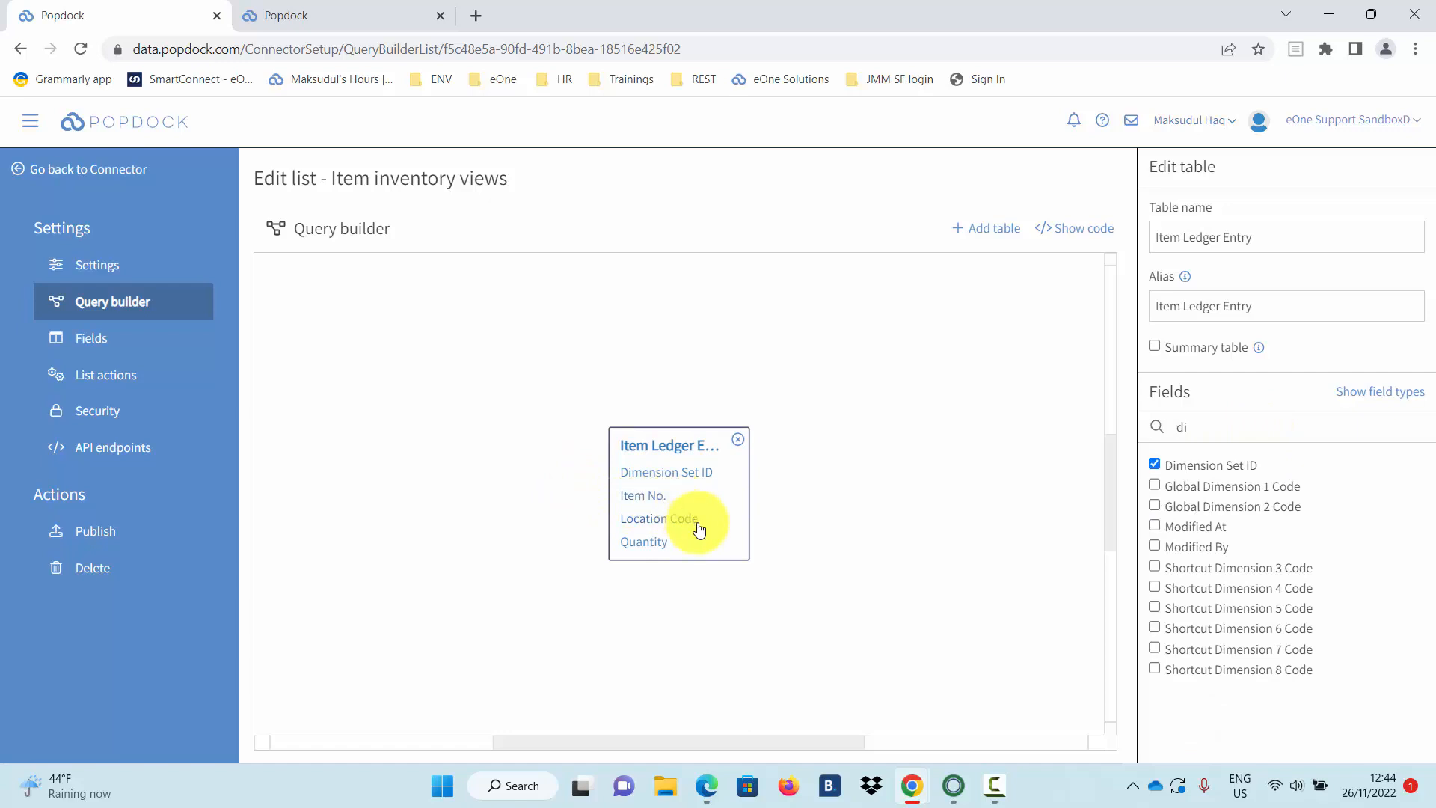
left_click(140, 344)
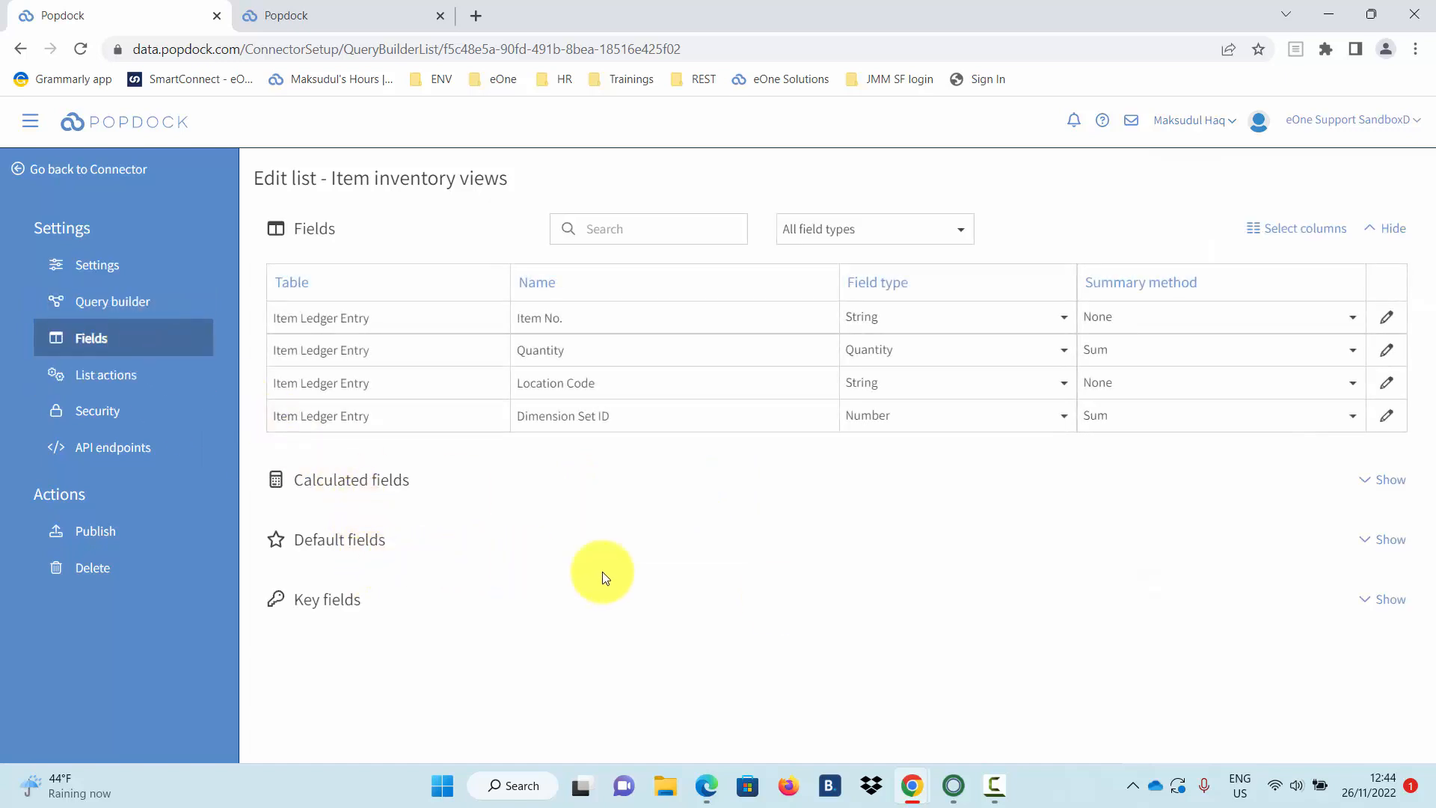
Add all four selected fields as the list's default fields.
left_click(1382, 541)
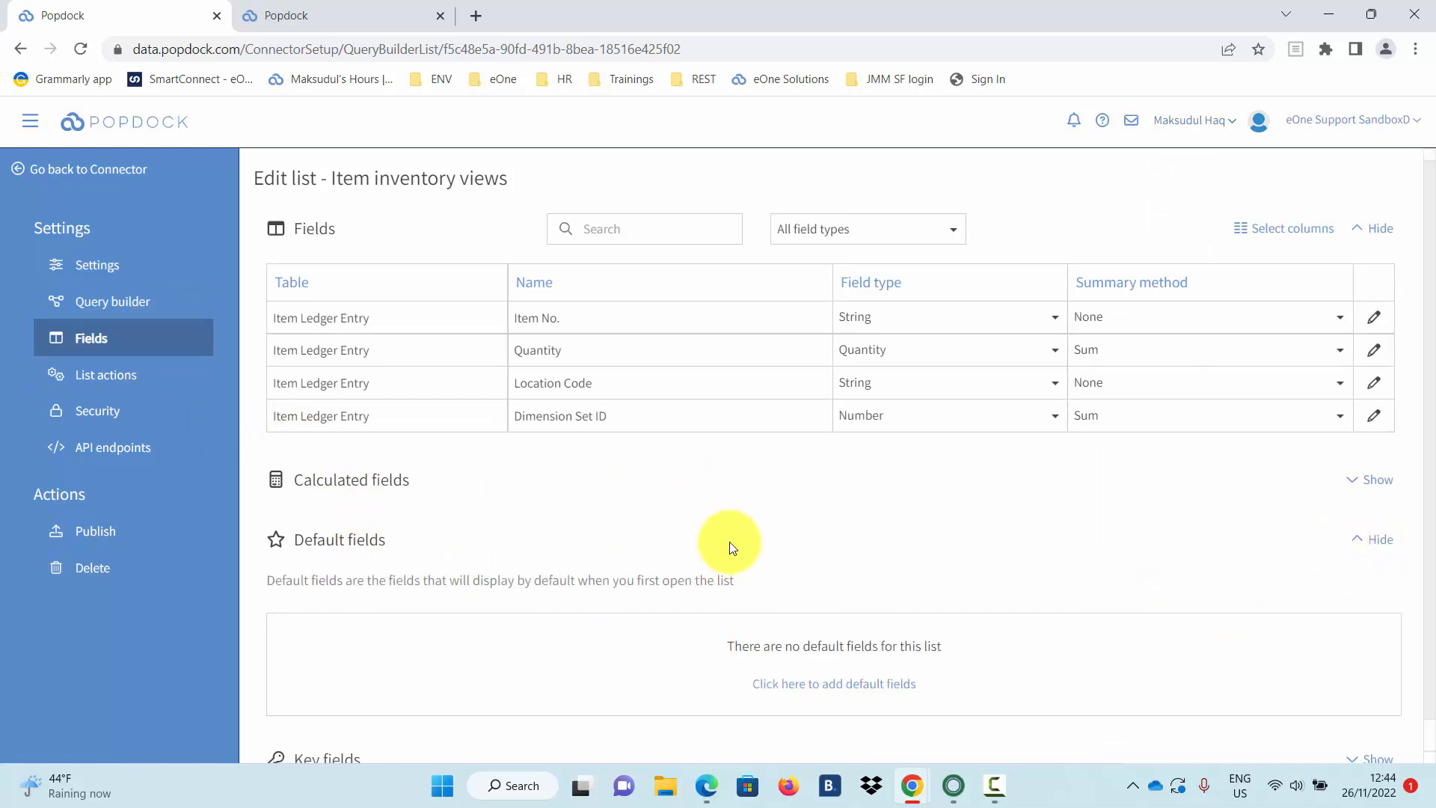
scroll(748, 557, "down", 1)
left_click(844, 652)
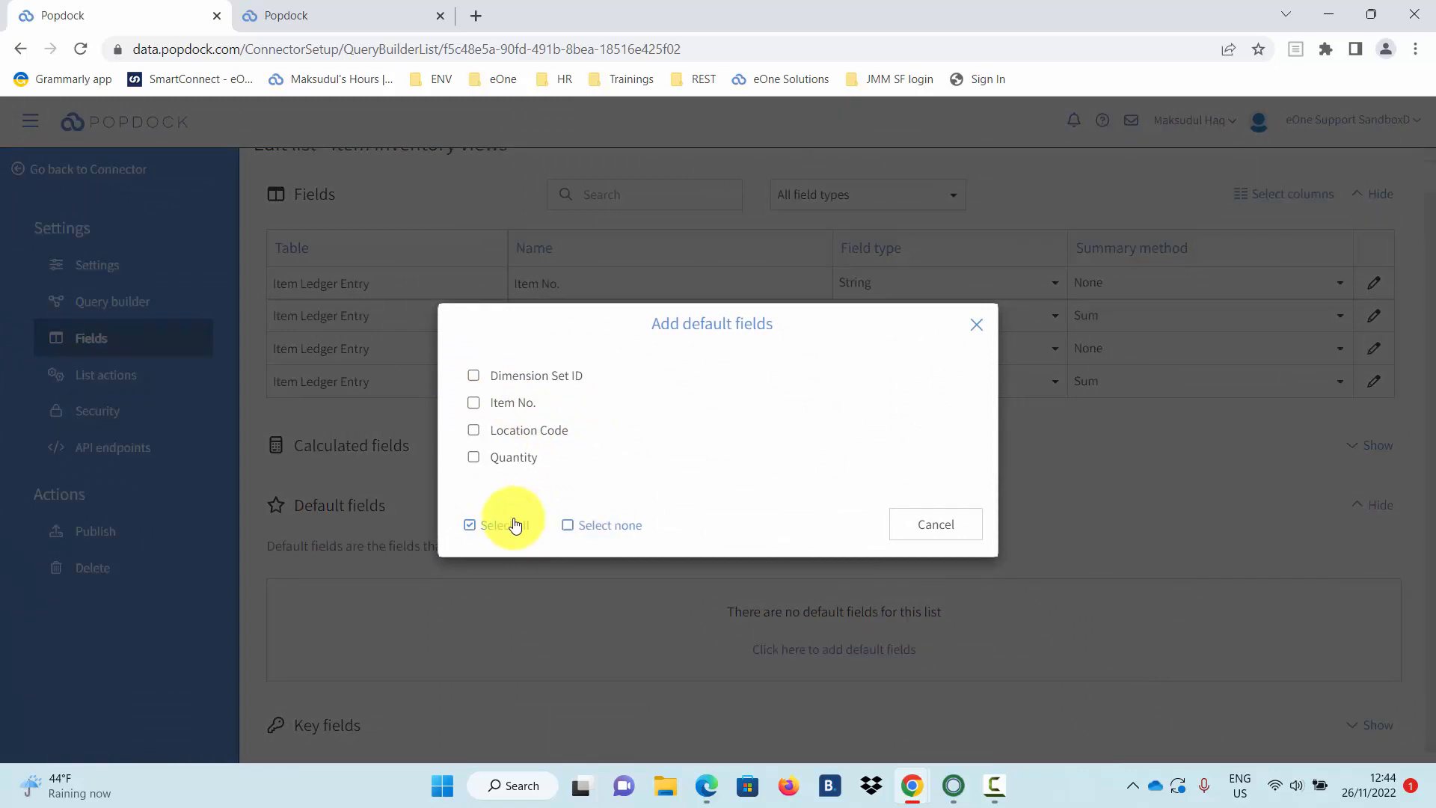
left_click(514, 525)
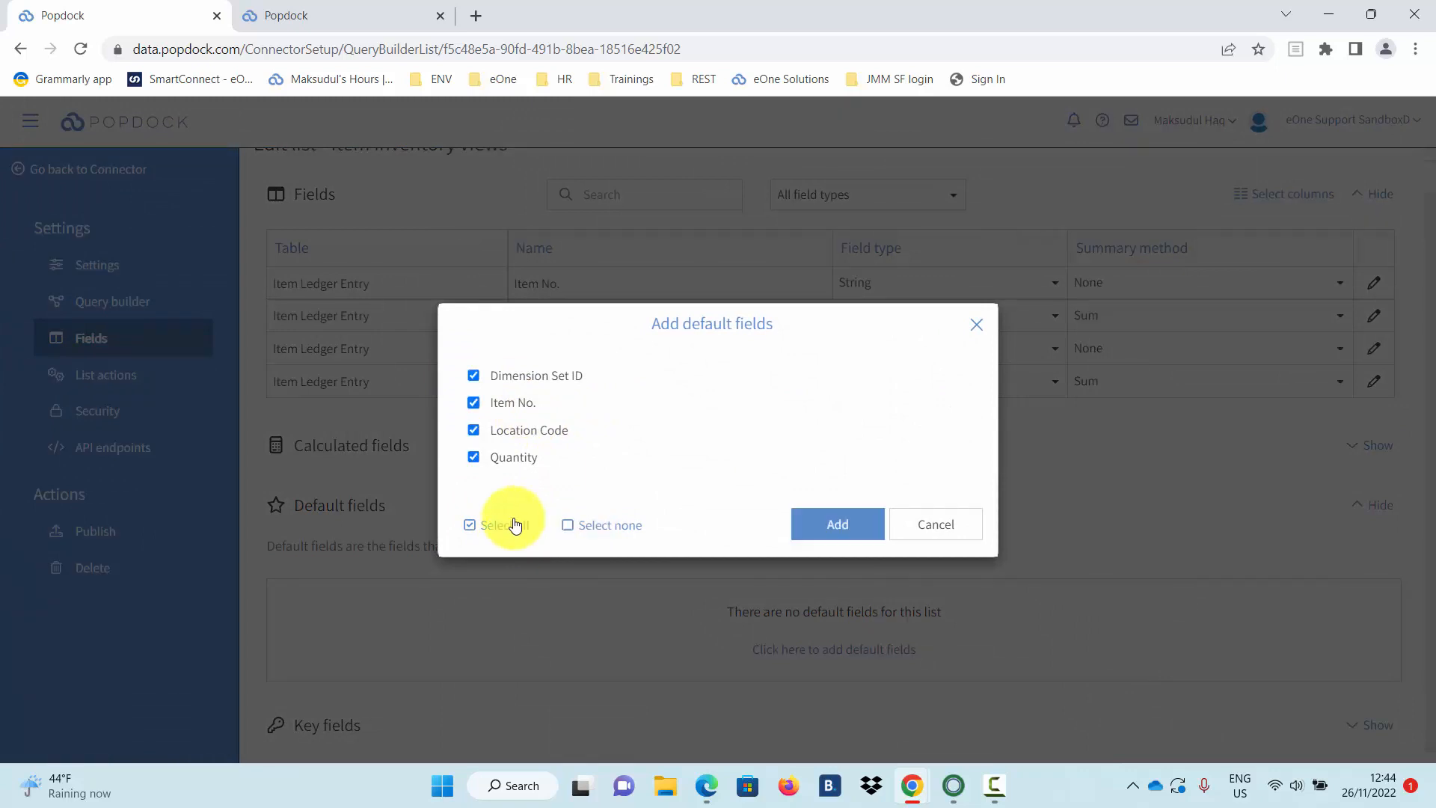
left_click(846, 526)
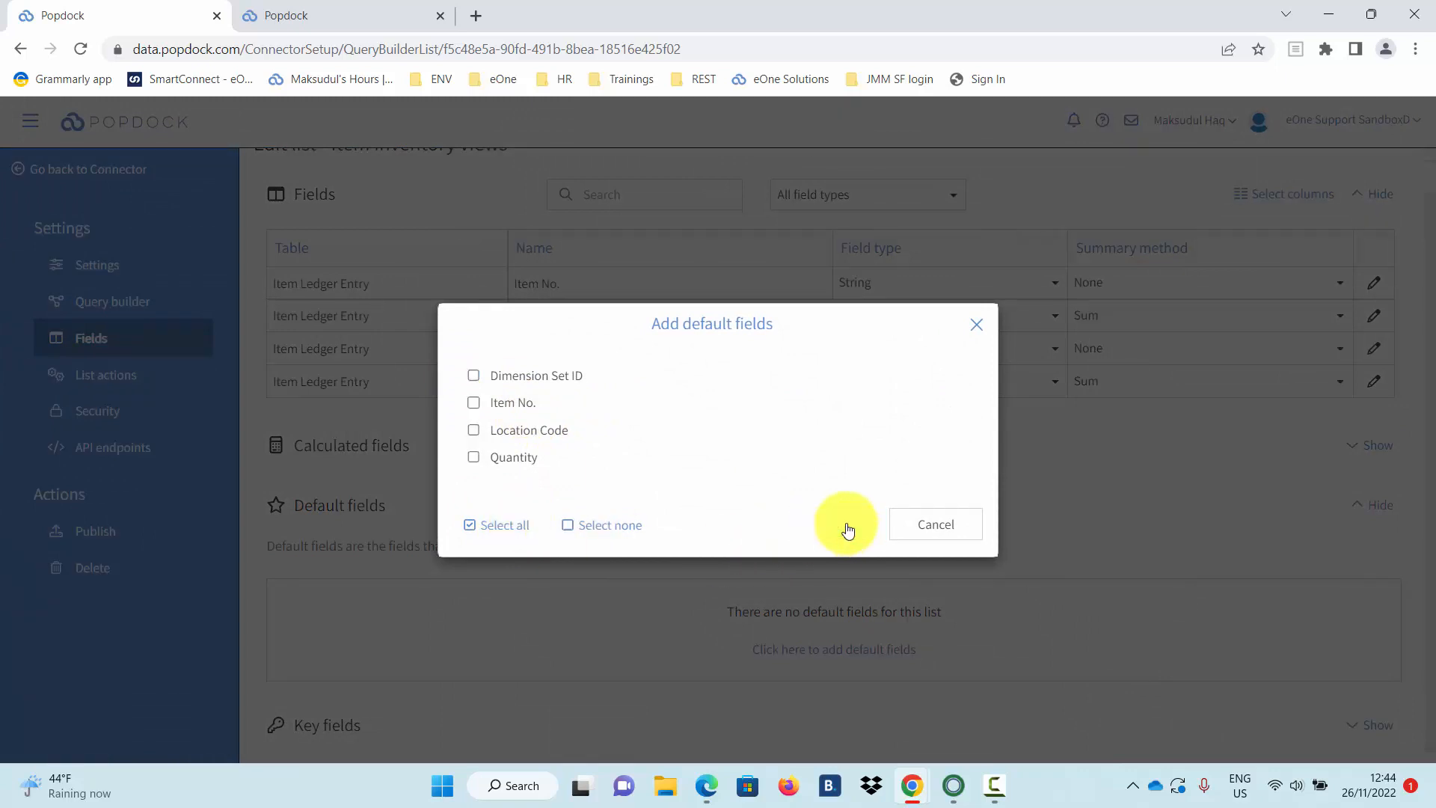
Order the defaults Item No., Location Code, Quantity, Dimension Set ID and publish the list.
scroll(849, 529, "down", 1)
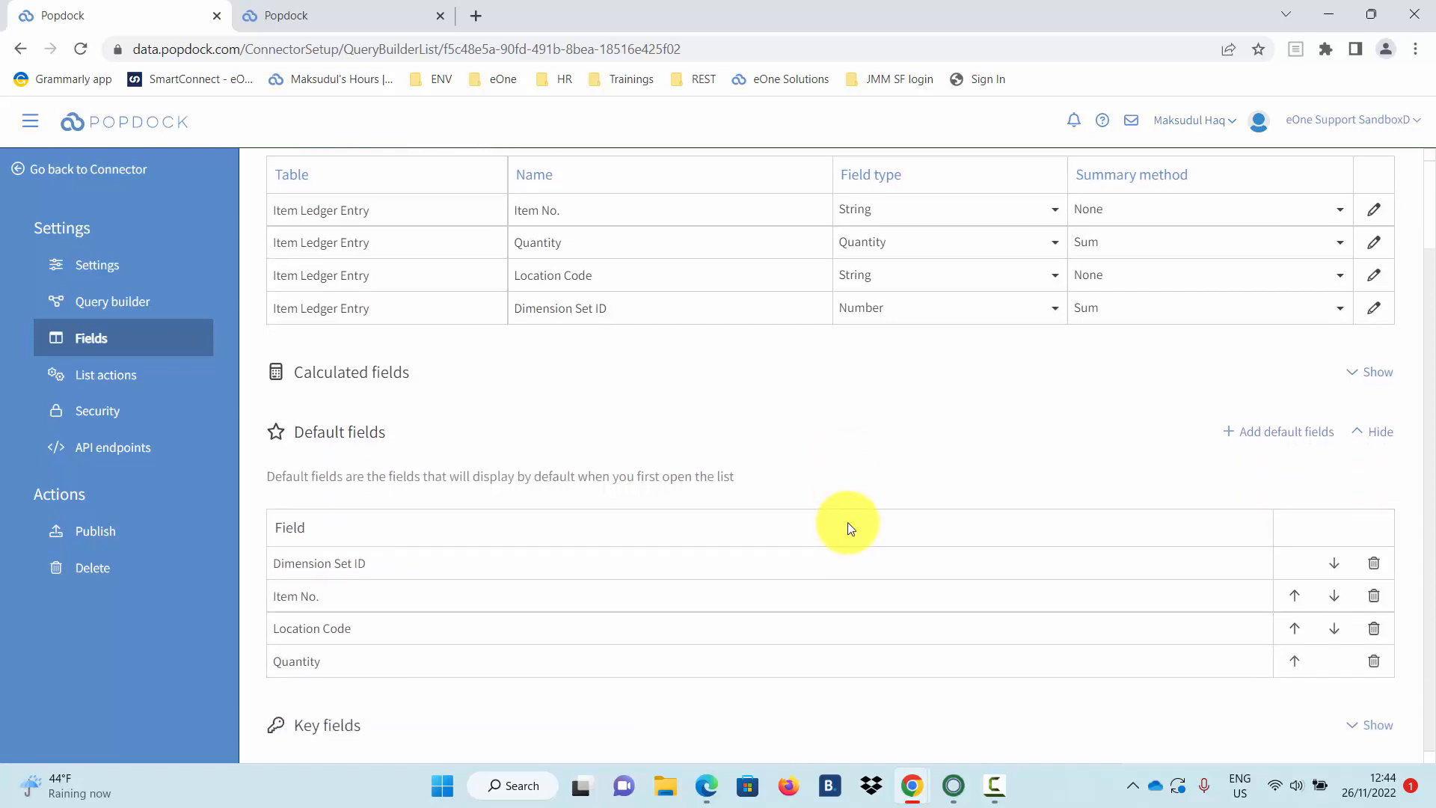
left_click(1294, 601)
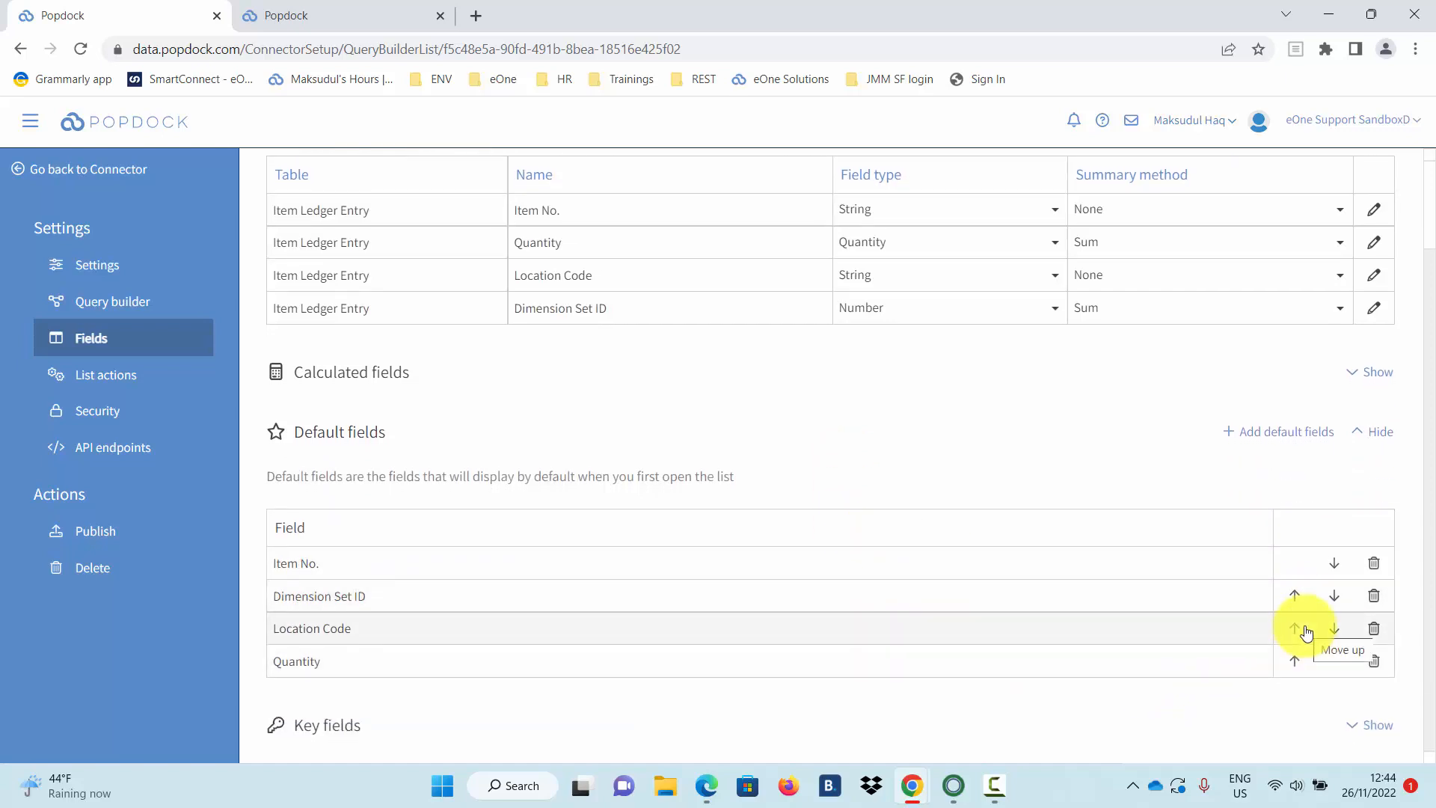
left_click(1305, 630)
left_click(1294, 660)
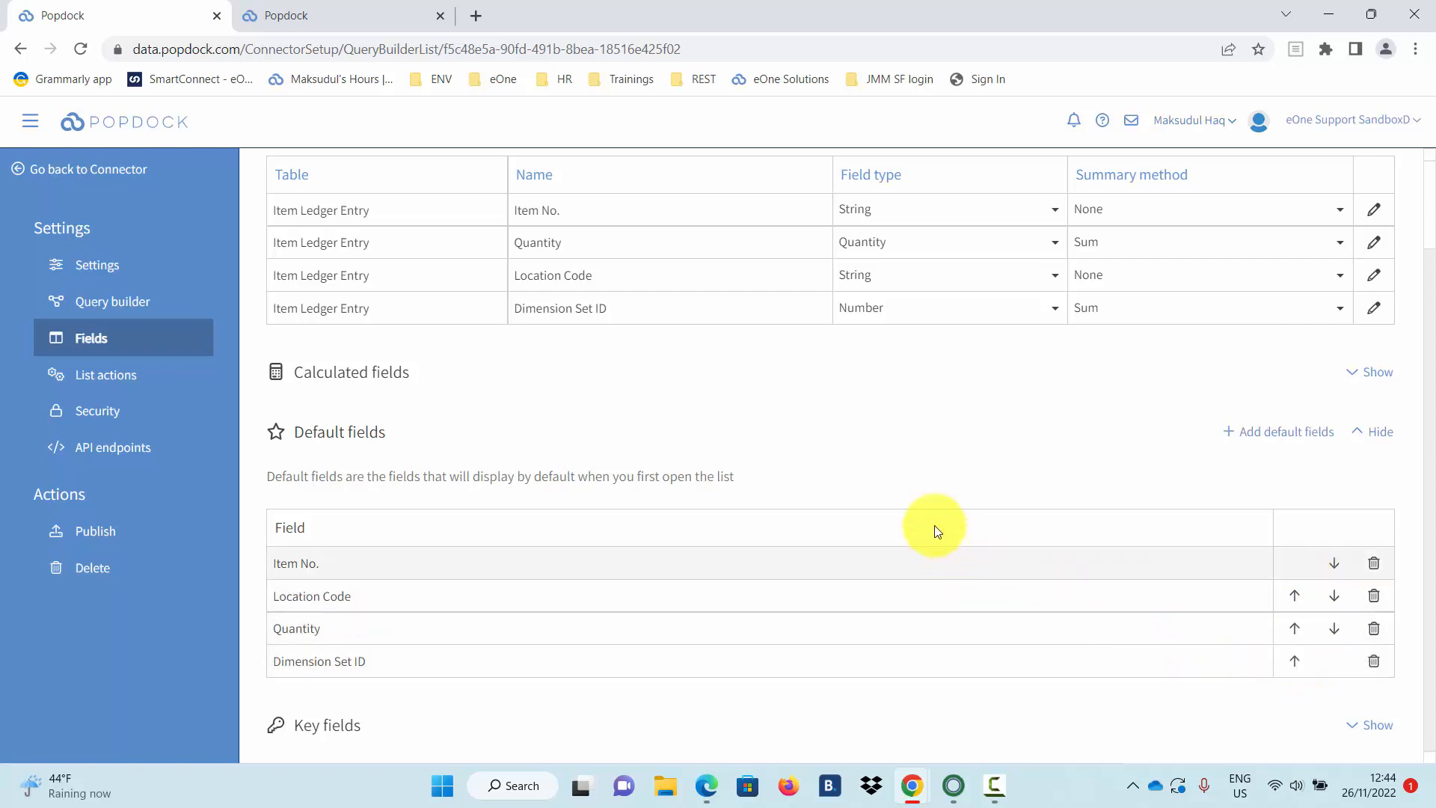
left_click(142, 524)
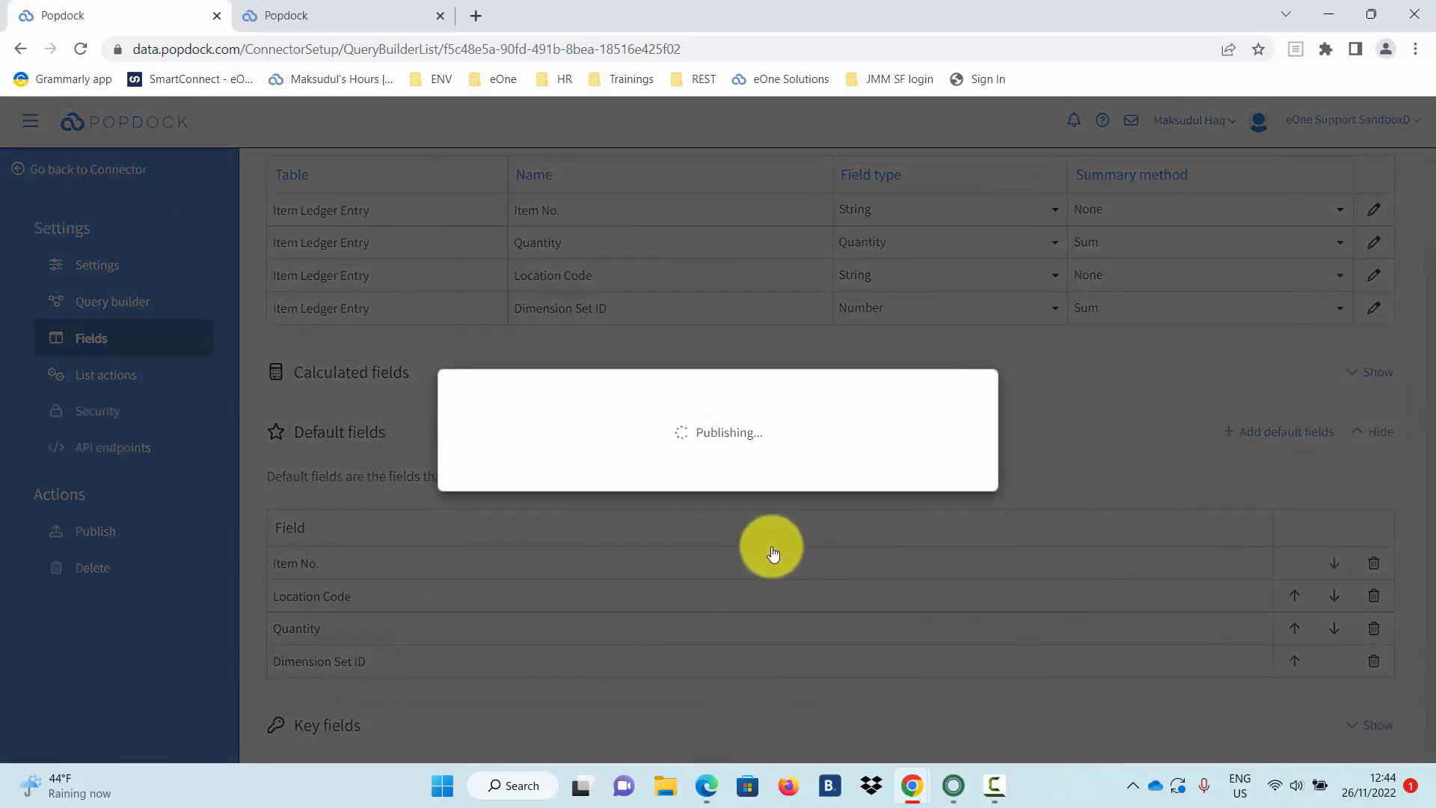
mouse_move(374, 13)
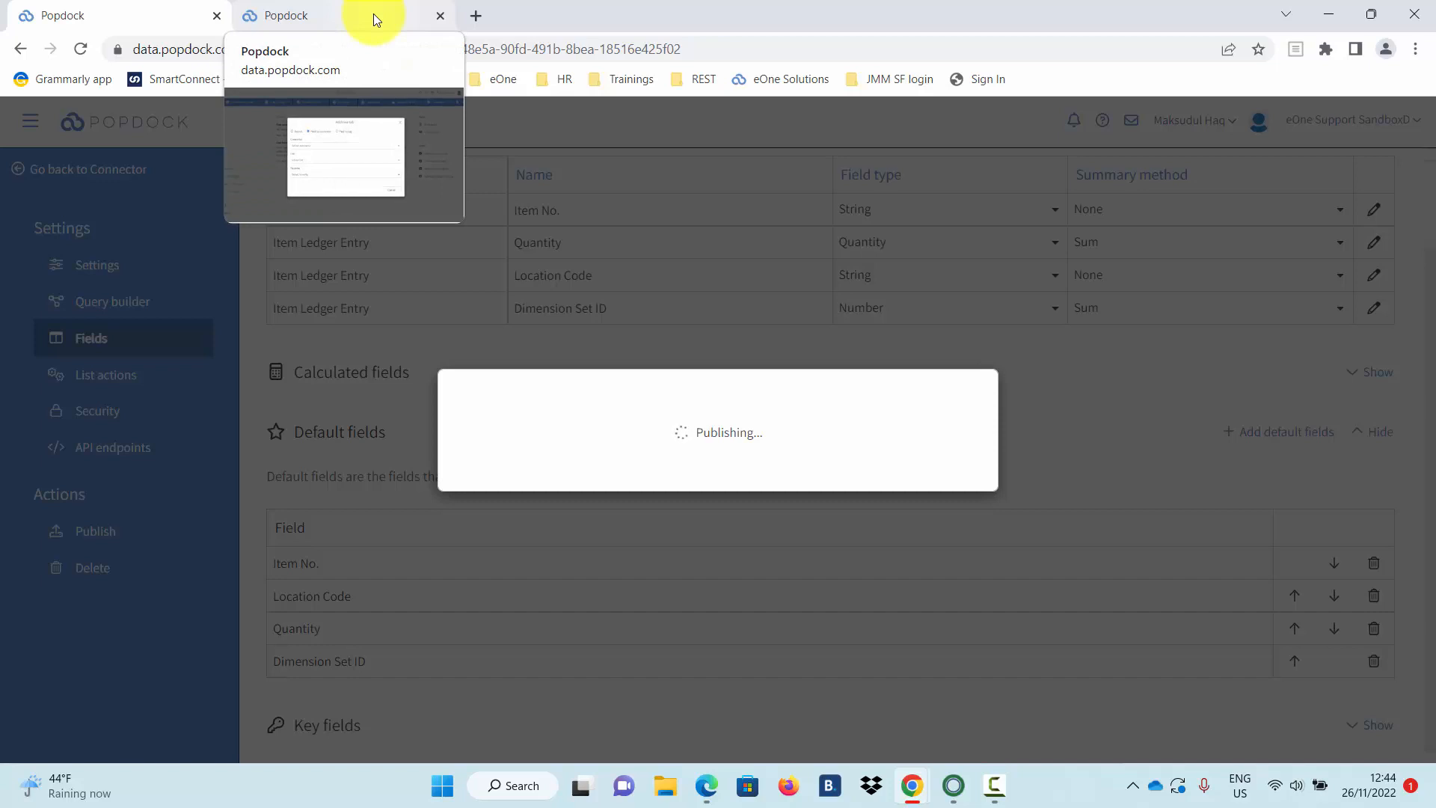
Add an Item inventory views tab from Dynamics 365 Business Central's Inventory group.
left_click(374, 13)
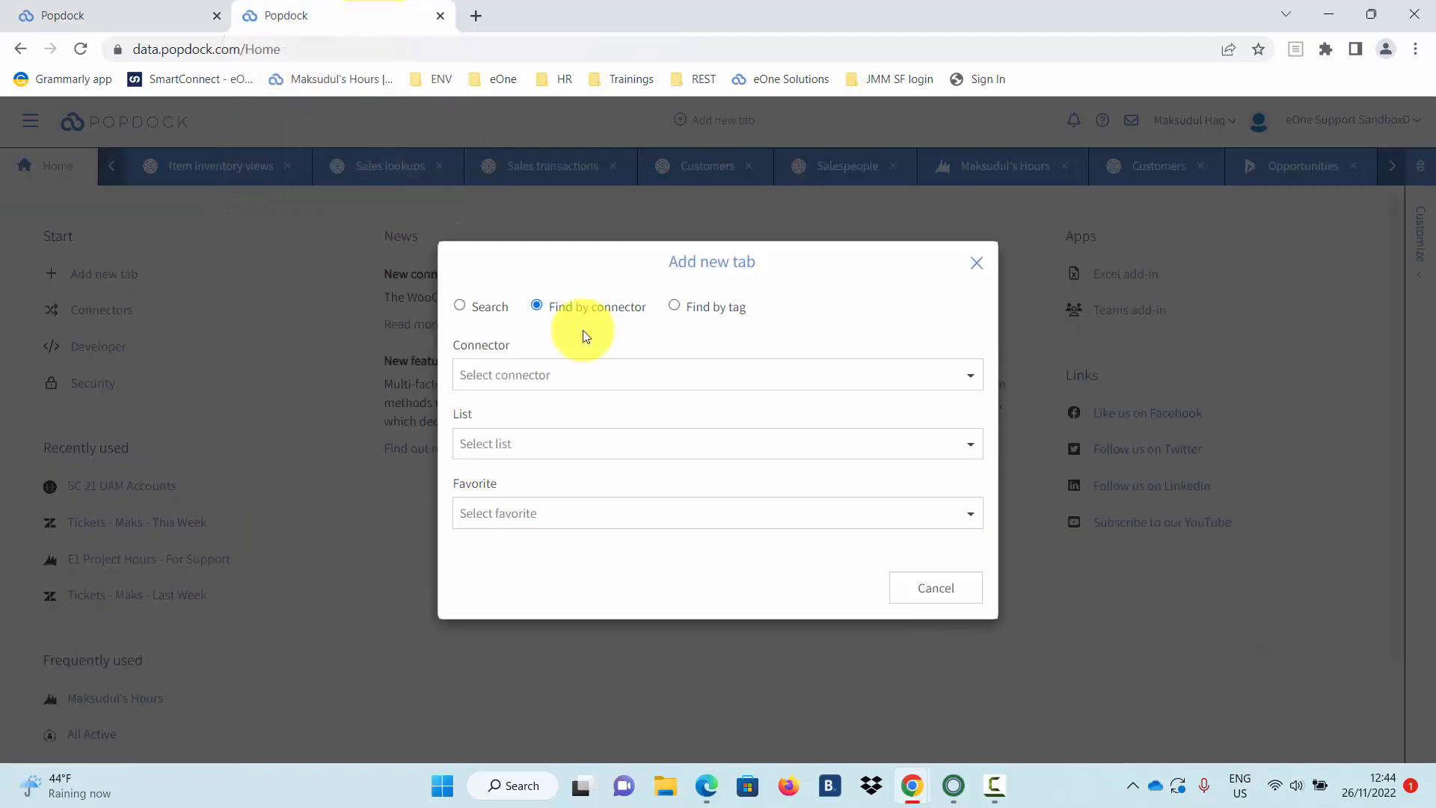
left_click(888, 380)
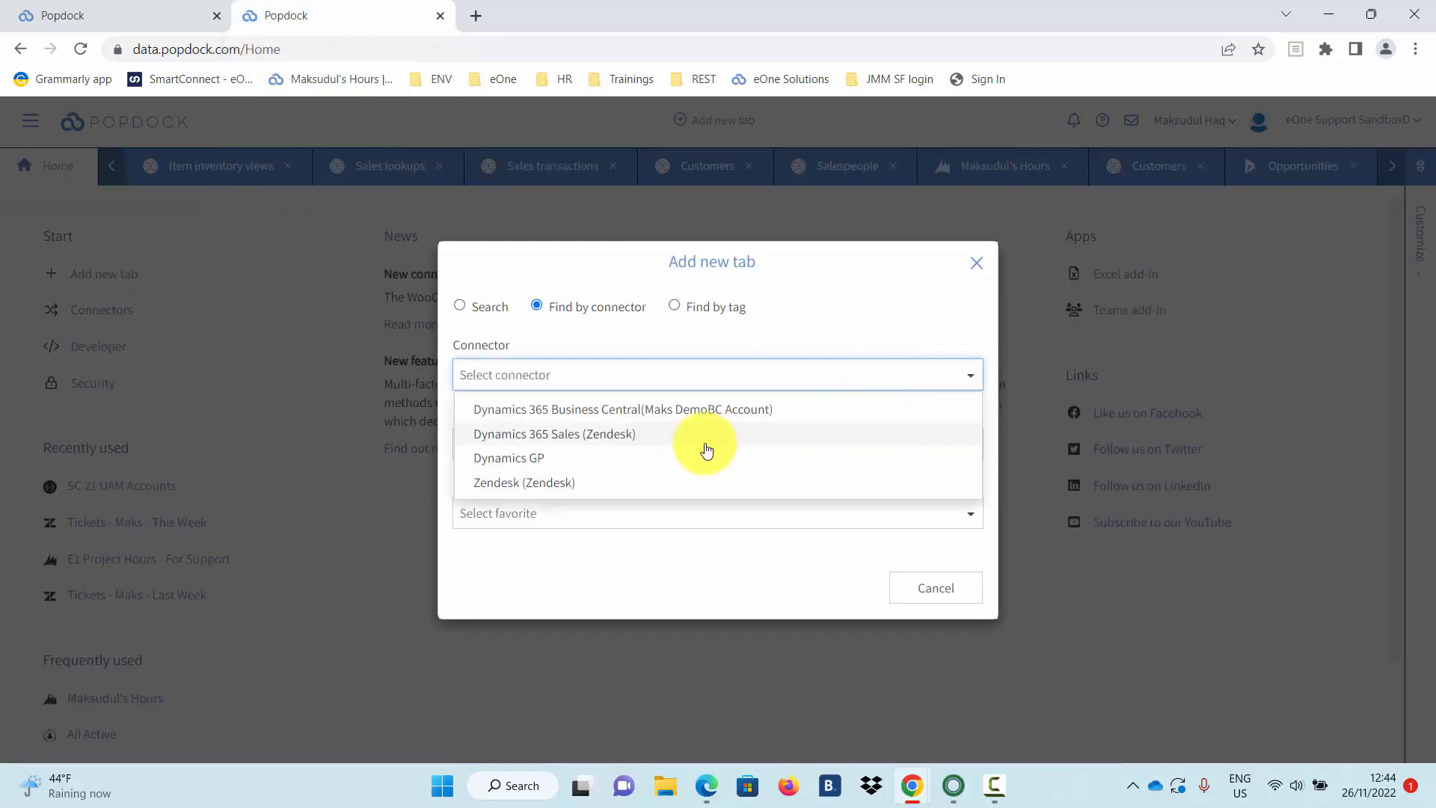
left_click(643, 408)
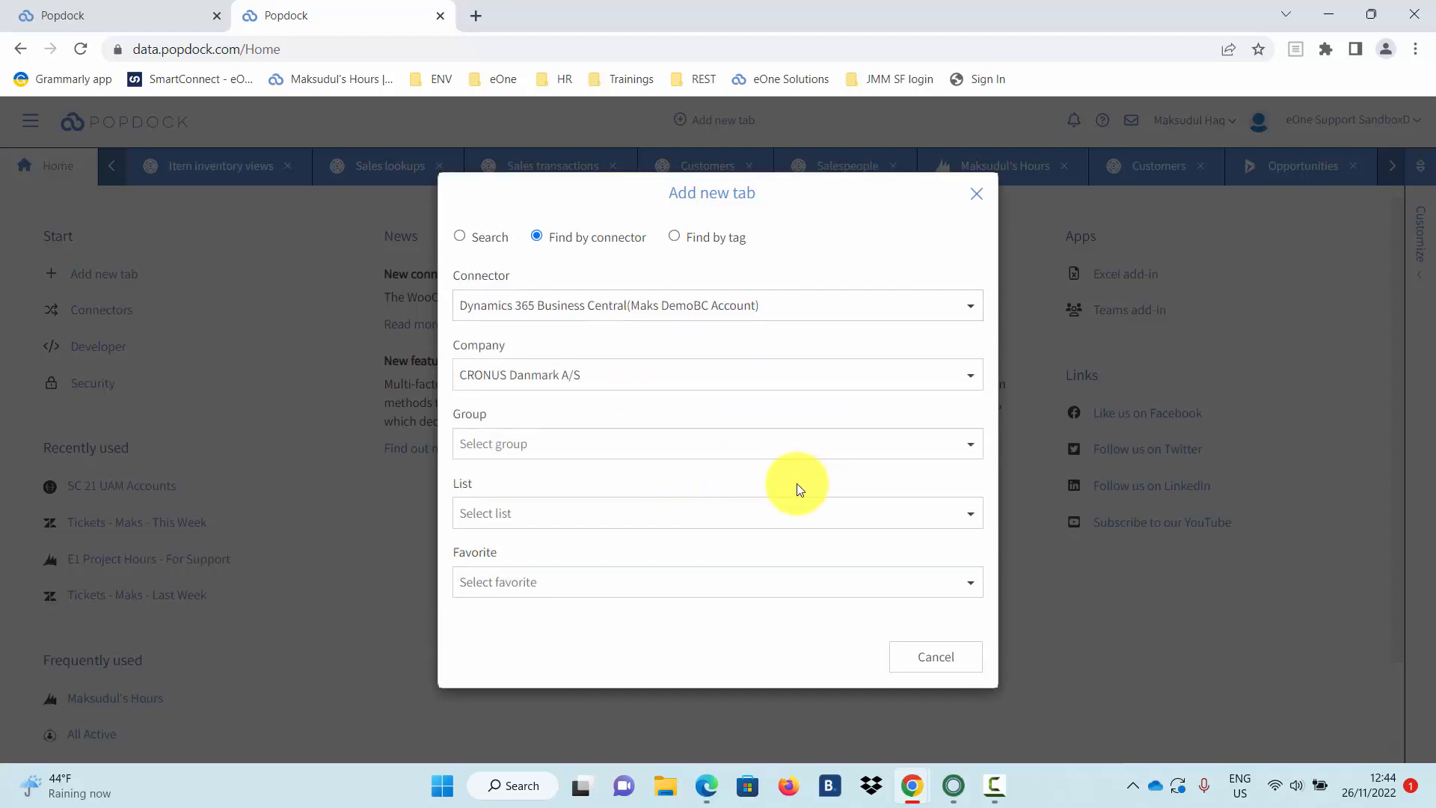
left_click(926, 447)
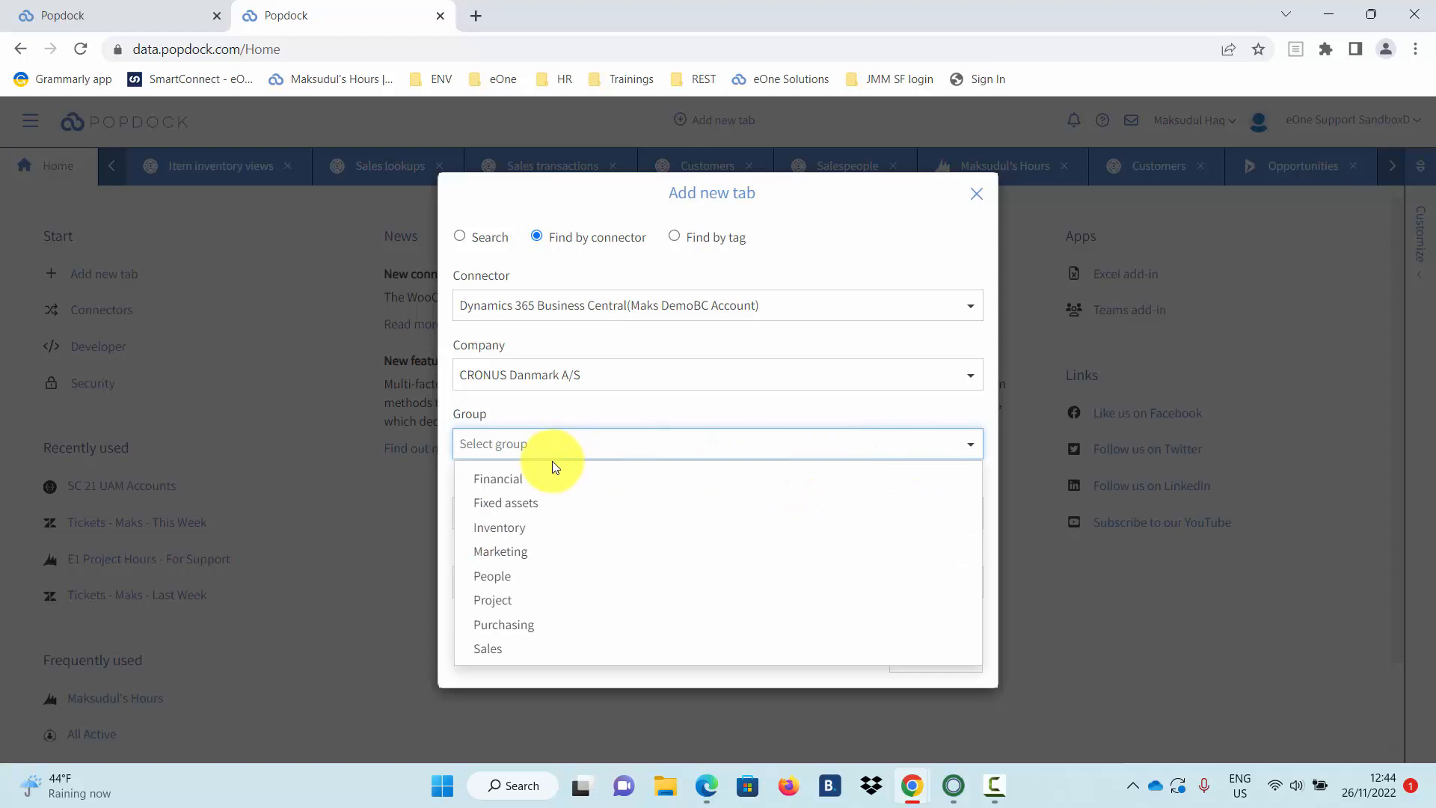
left_click(532, 528)
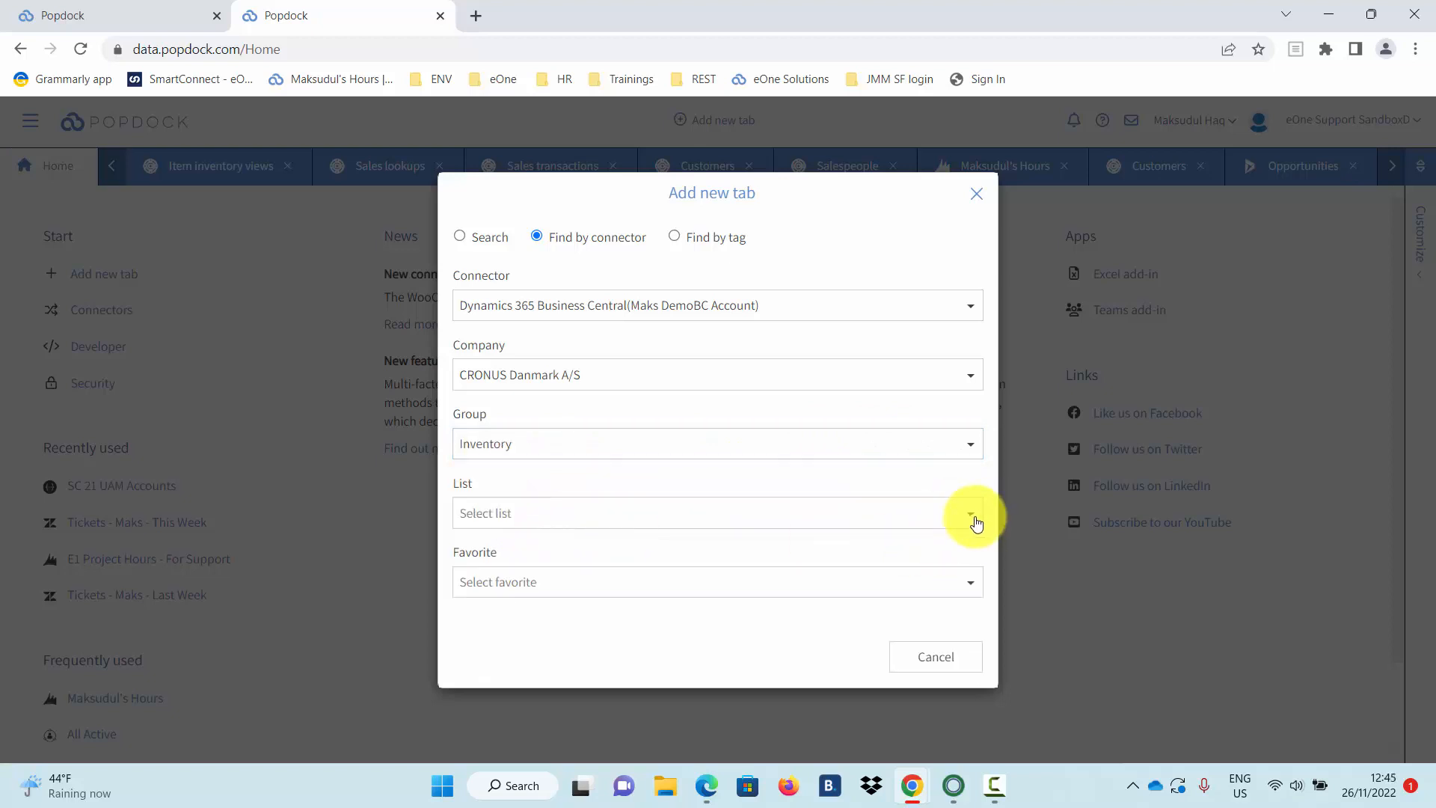
left_click(971, 514)
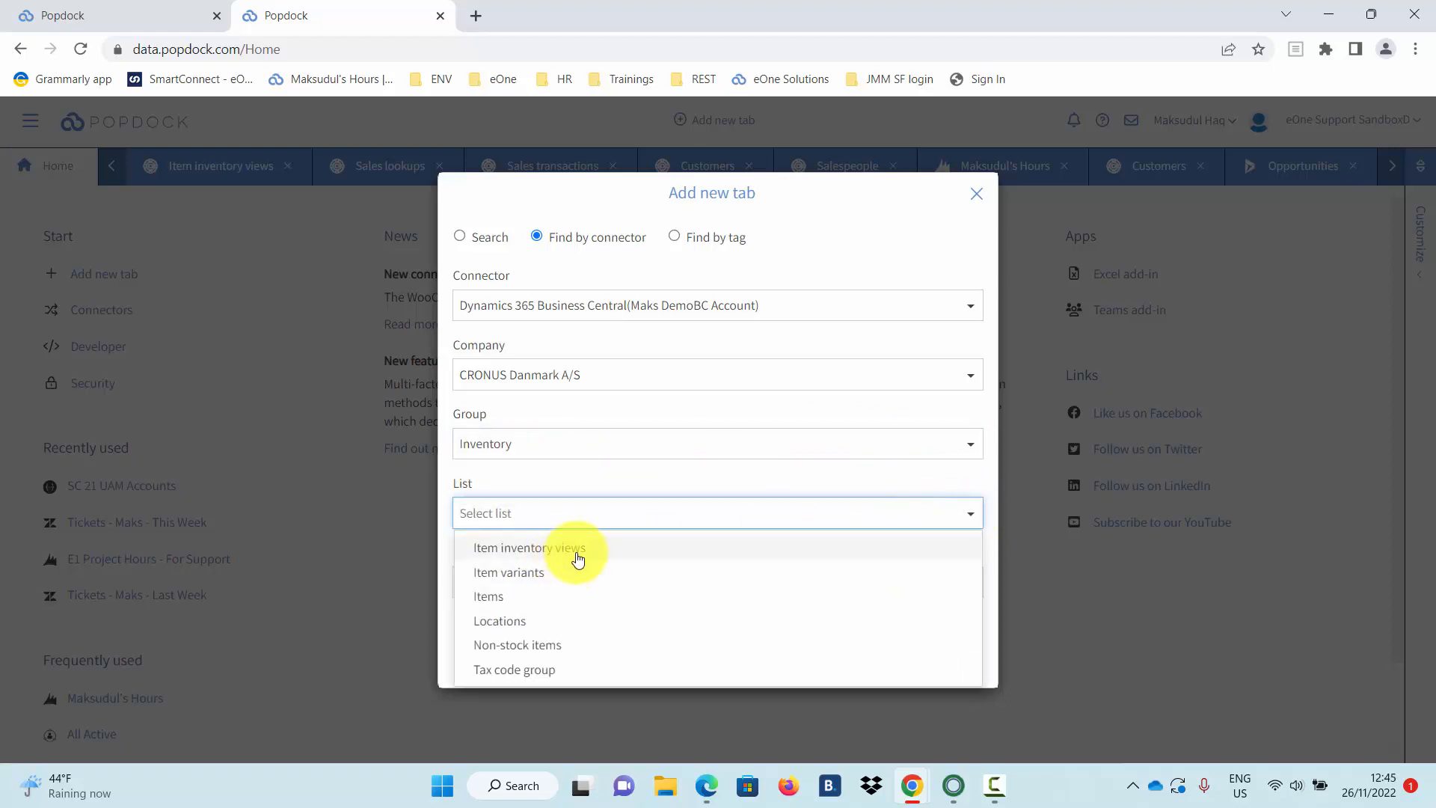
left_click(577, 552)
left_click(817, 657)
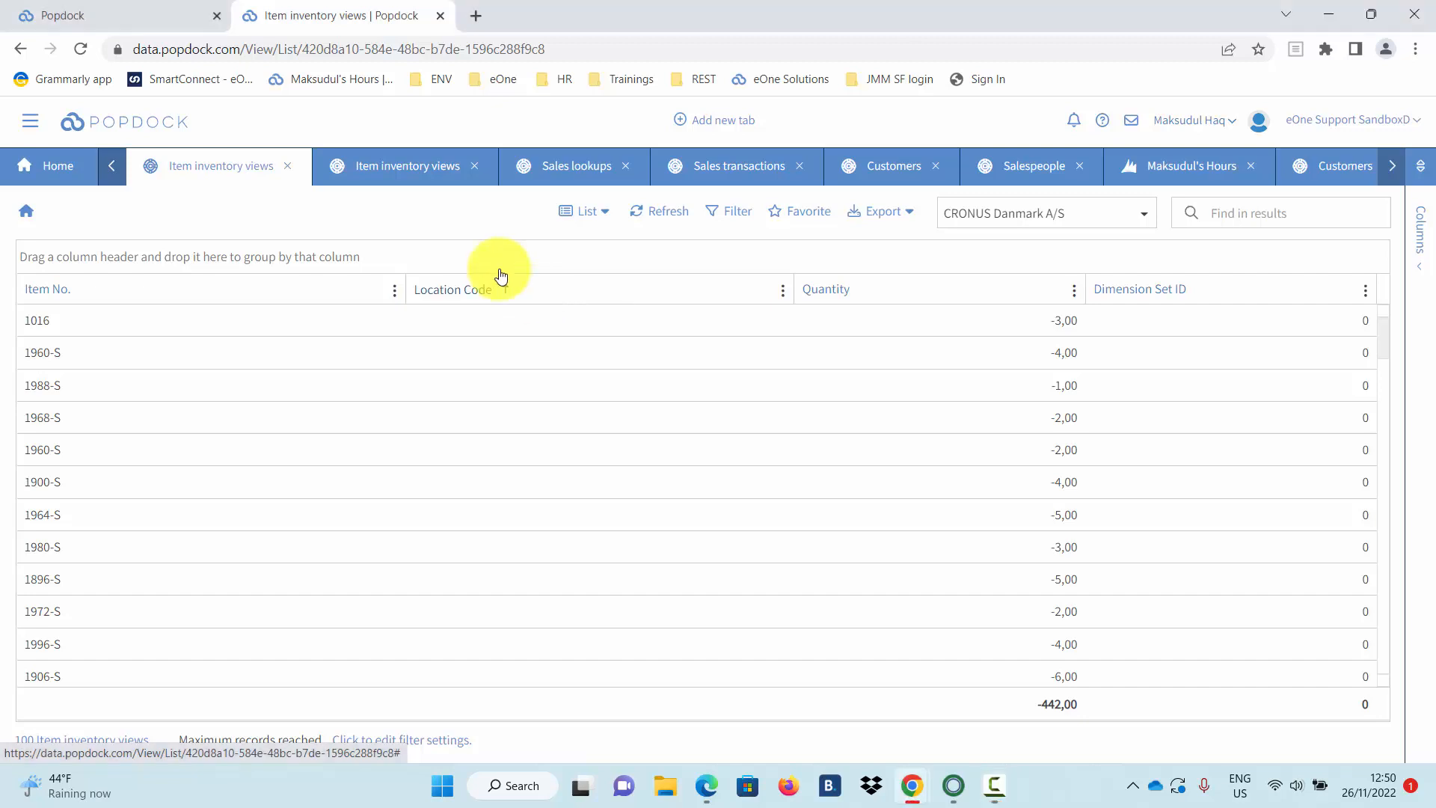
left_click(149, 13)
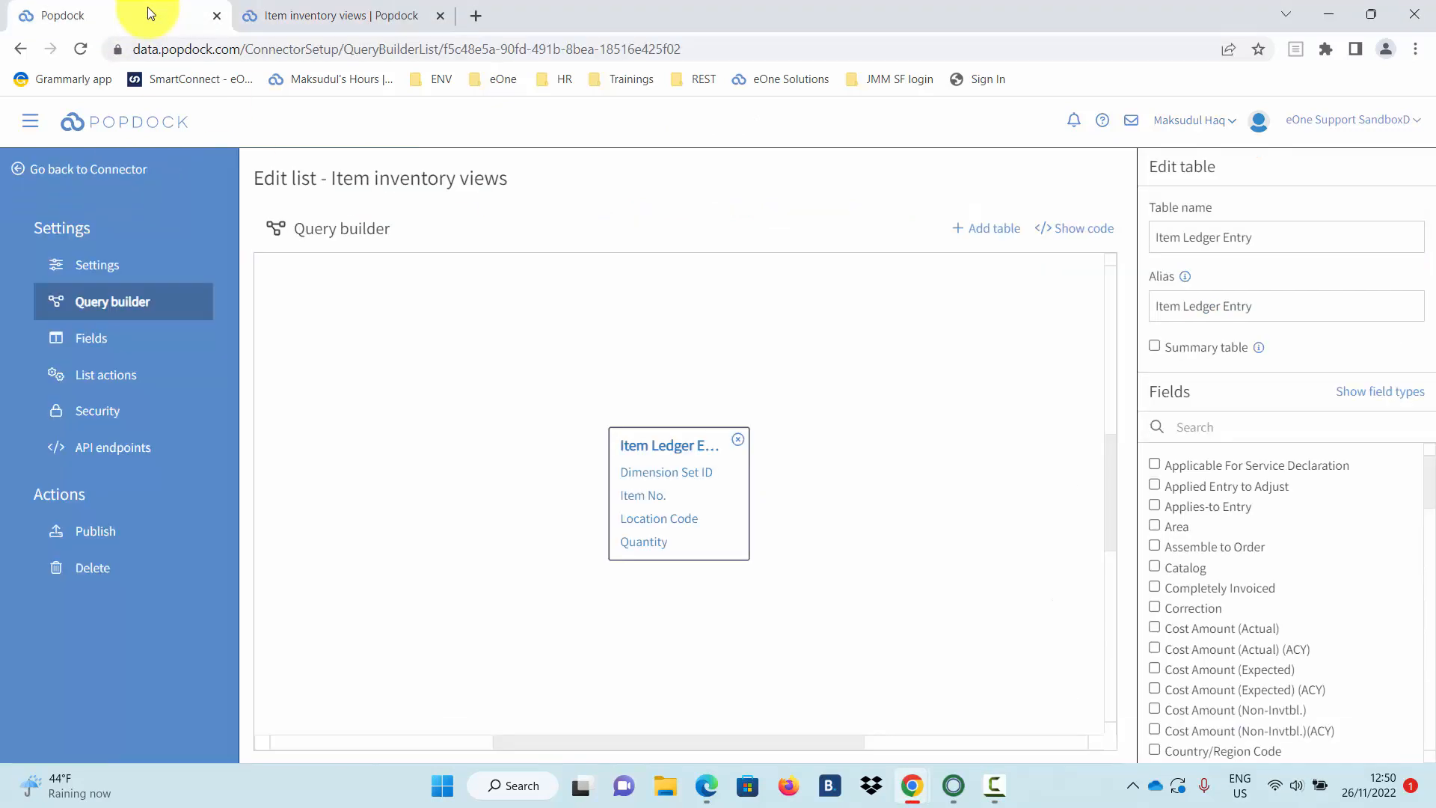
Give Location Code a Does not equal restriction and republish the list.
left_click(688, 521)
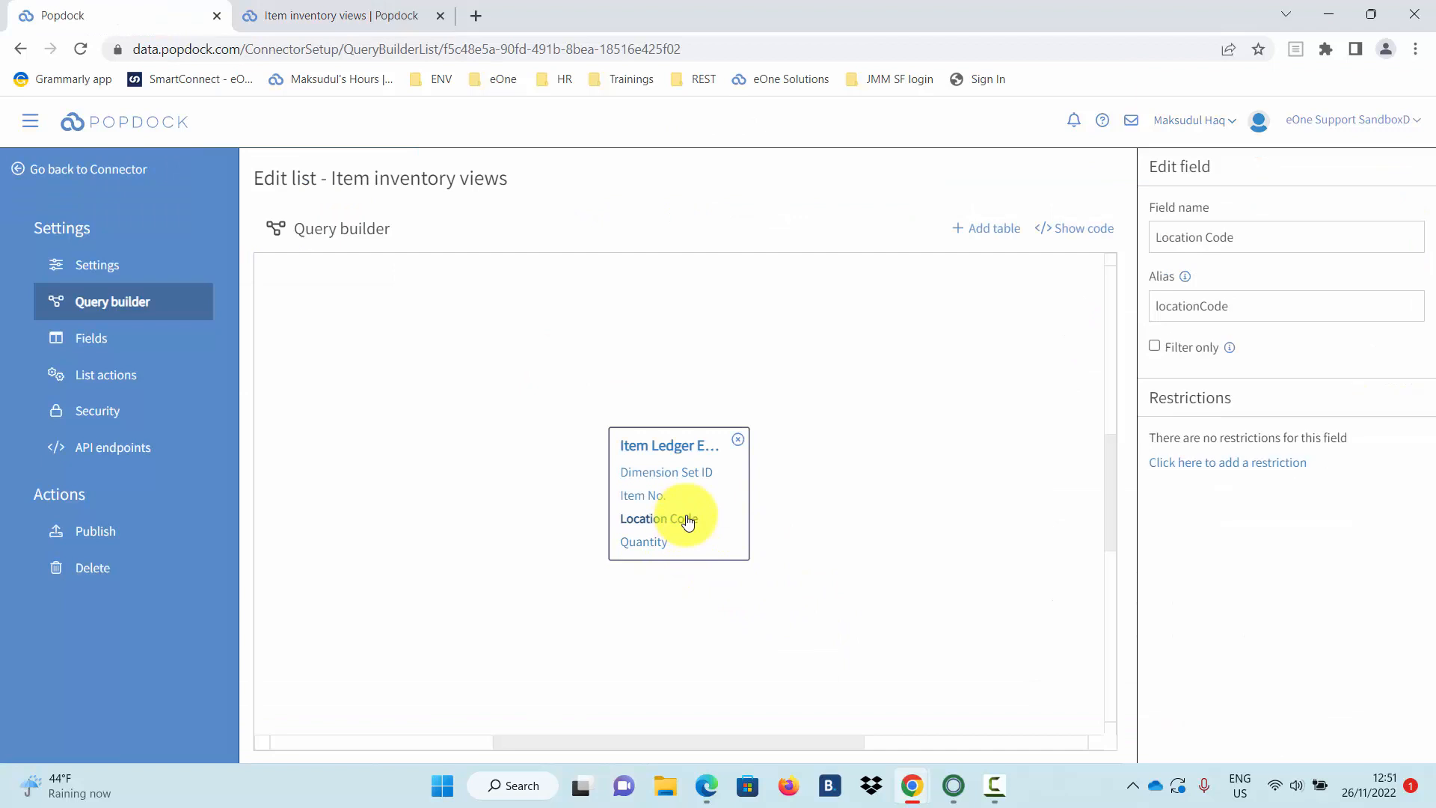
left_click(1281, 464)
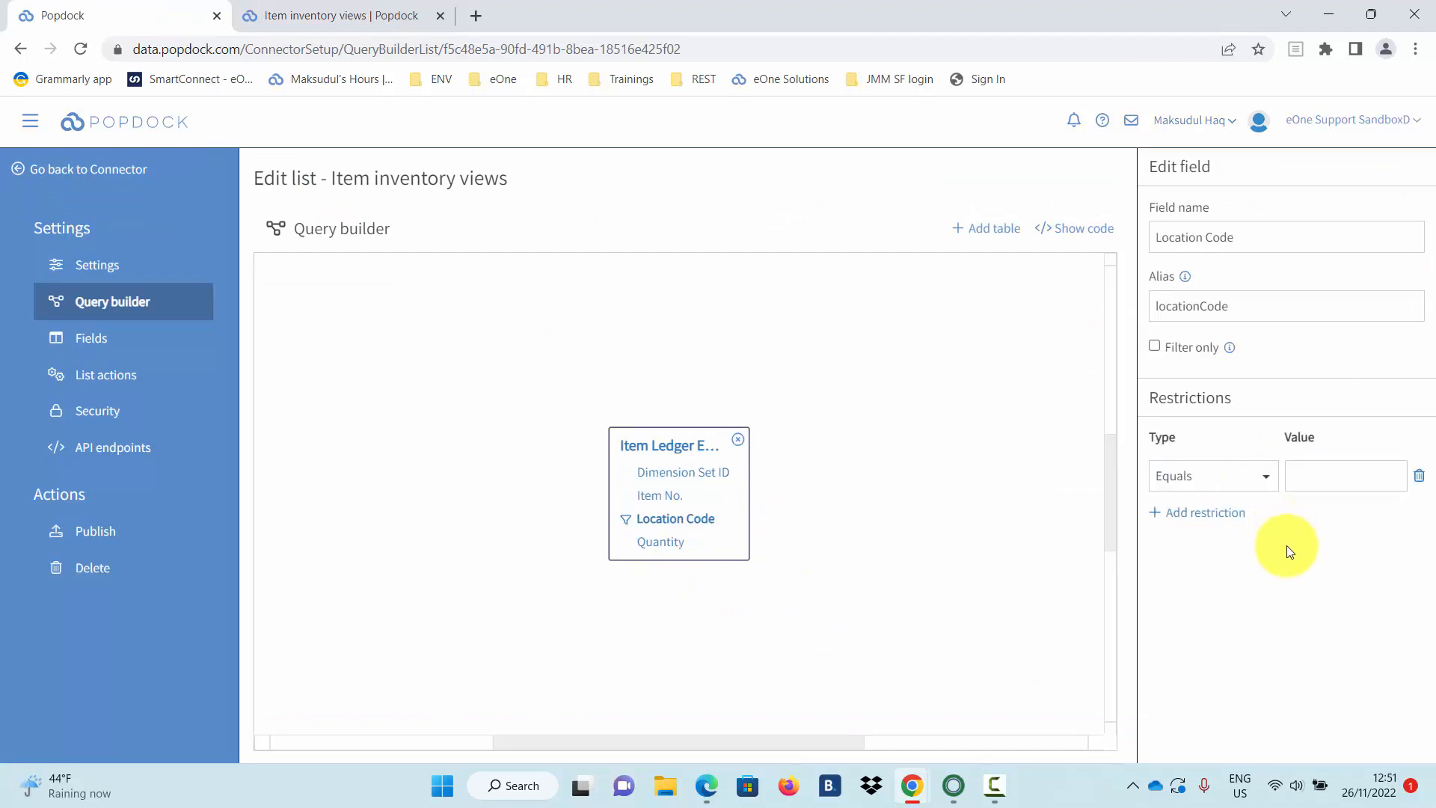
left_click(1268, 478)
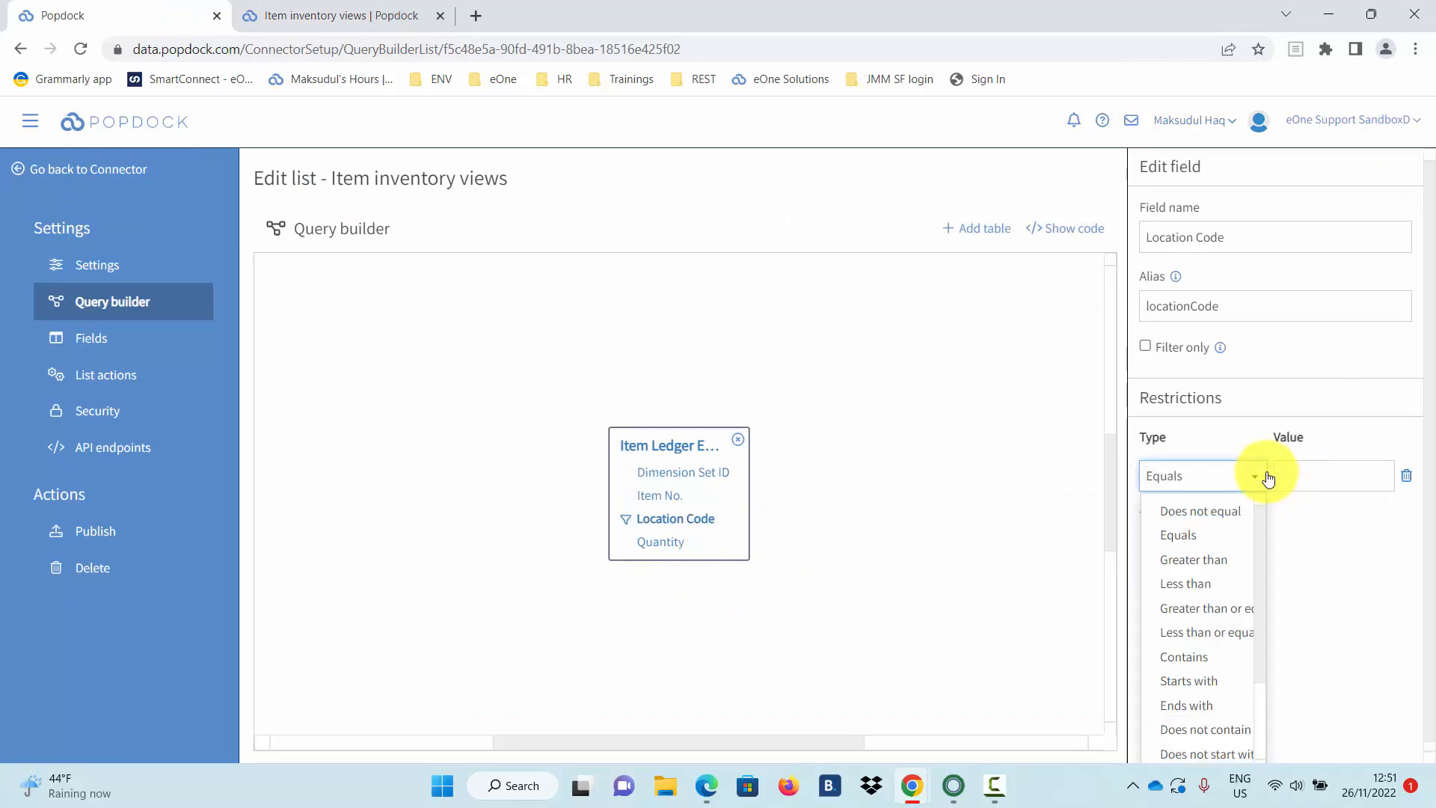
left_click(1225, 515)
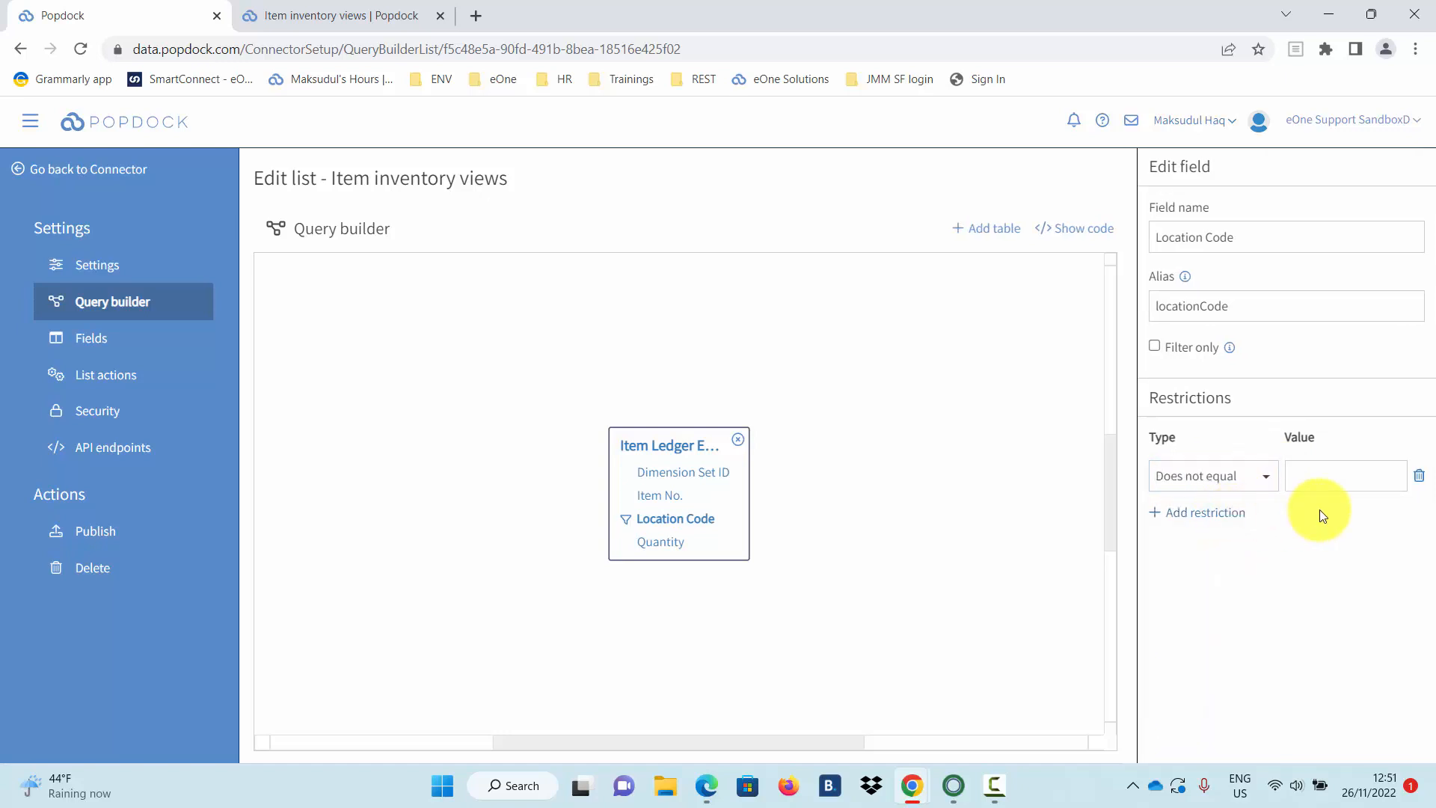
left_click(118, 534)
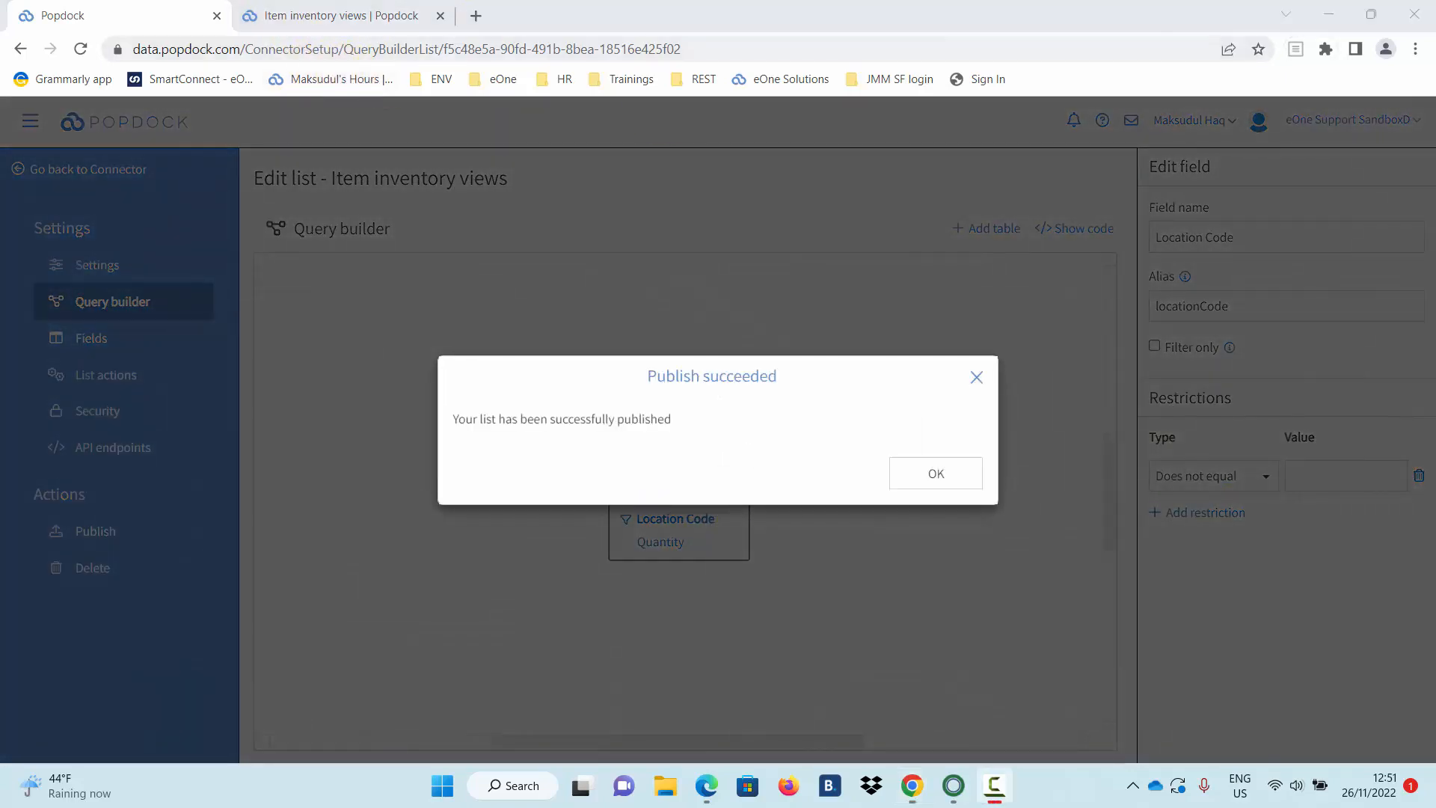
left_click(935, 479)
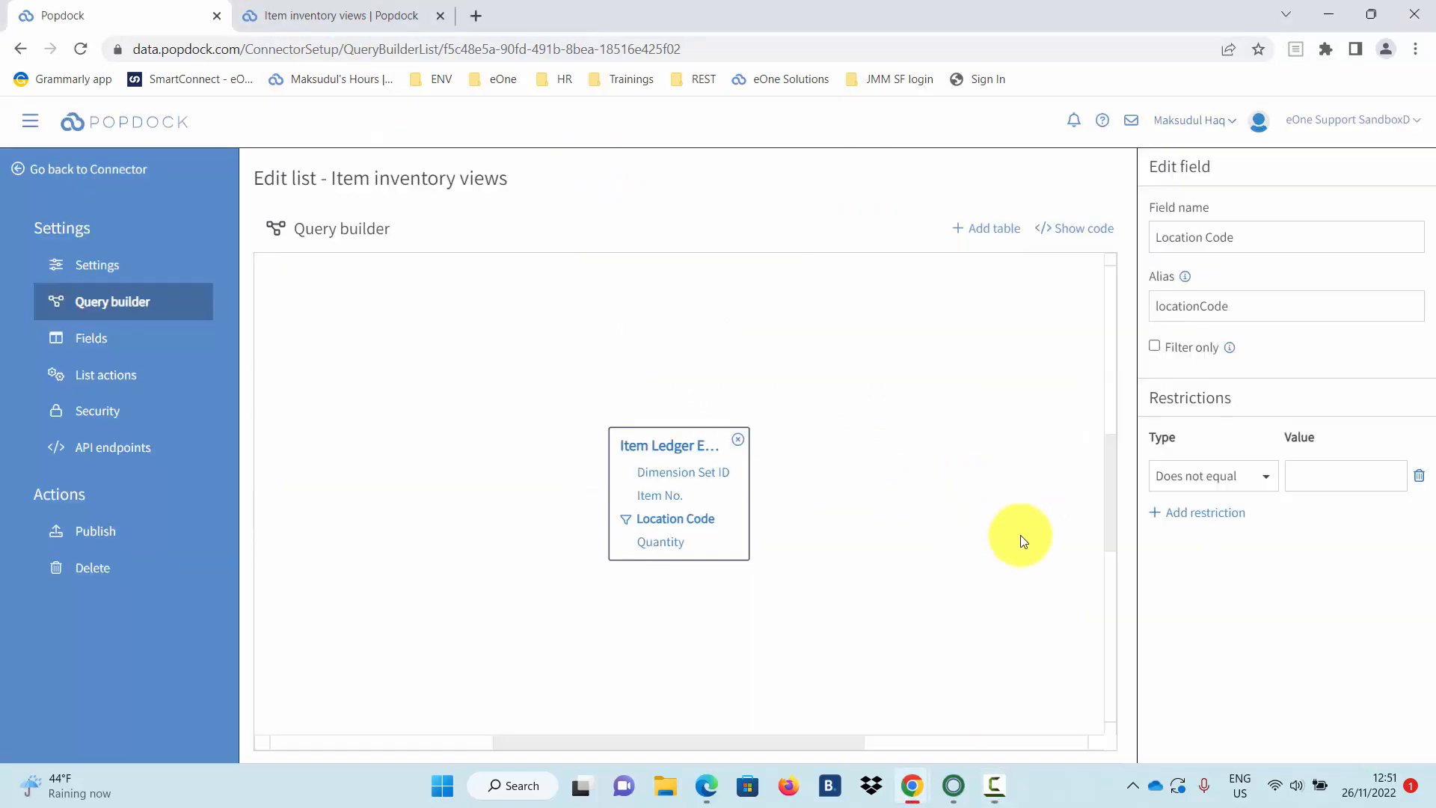
Refresh Item inventory views and sort its 26 rows by Location Code, then Quantity.
left_click(359, 15)
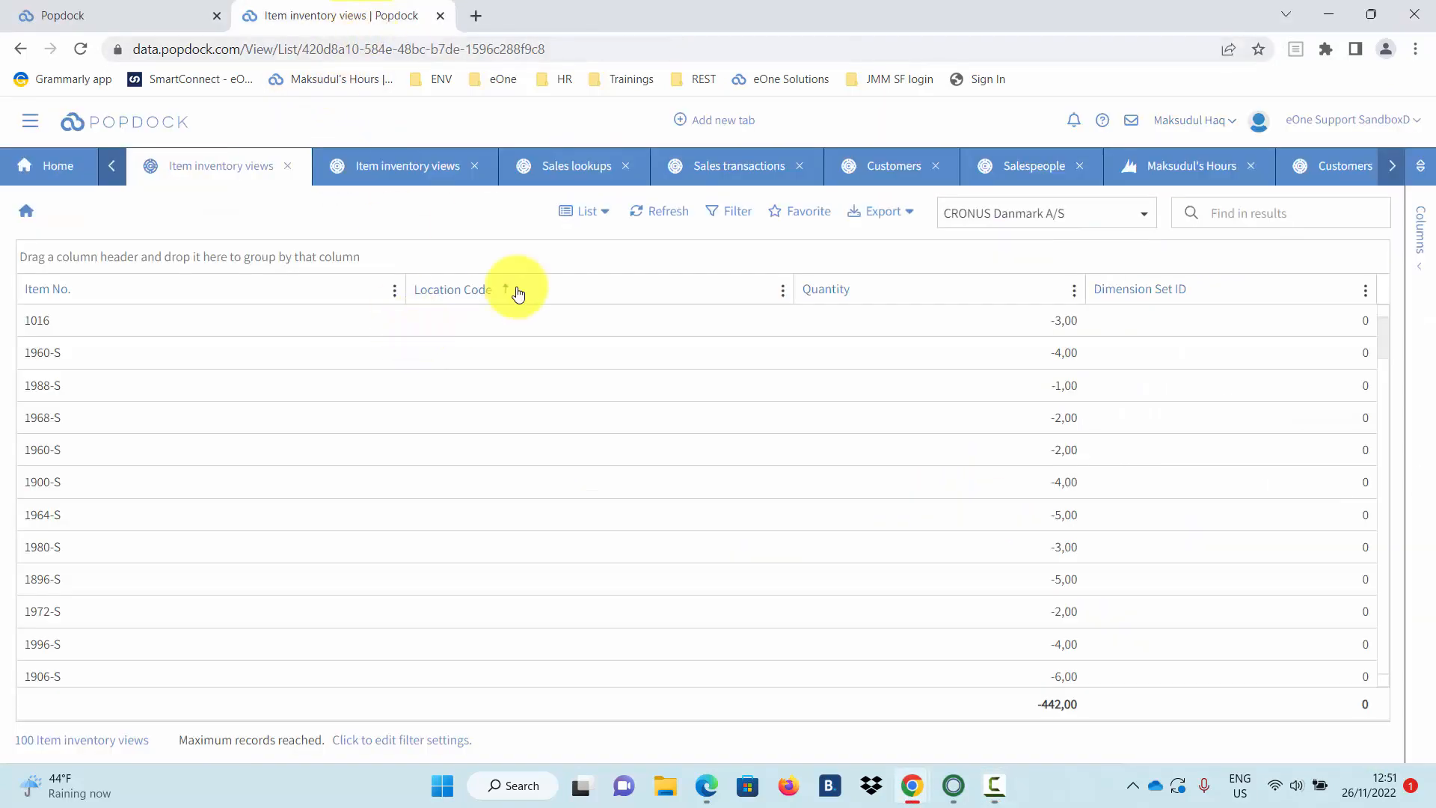
left_click(657, 213)
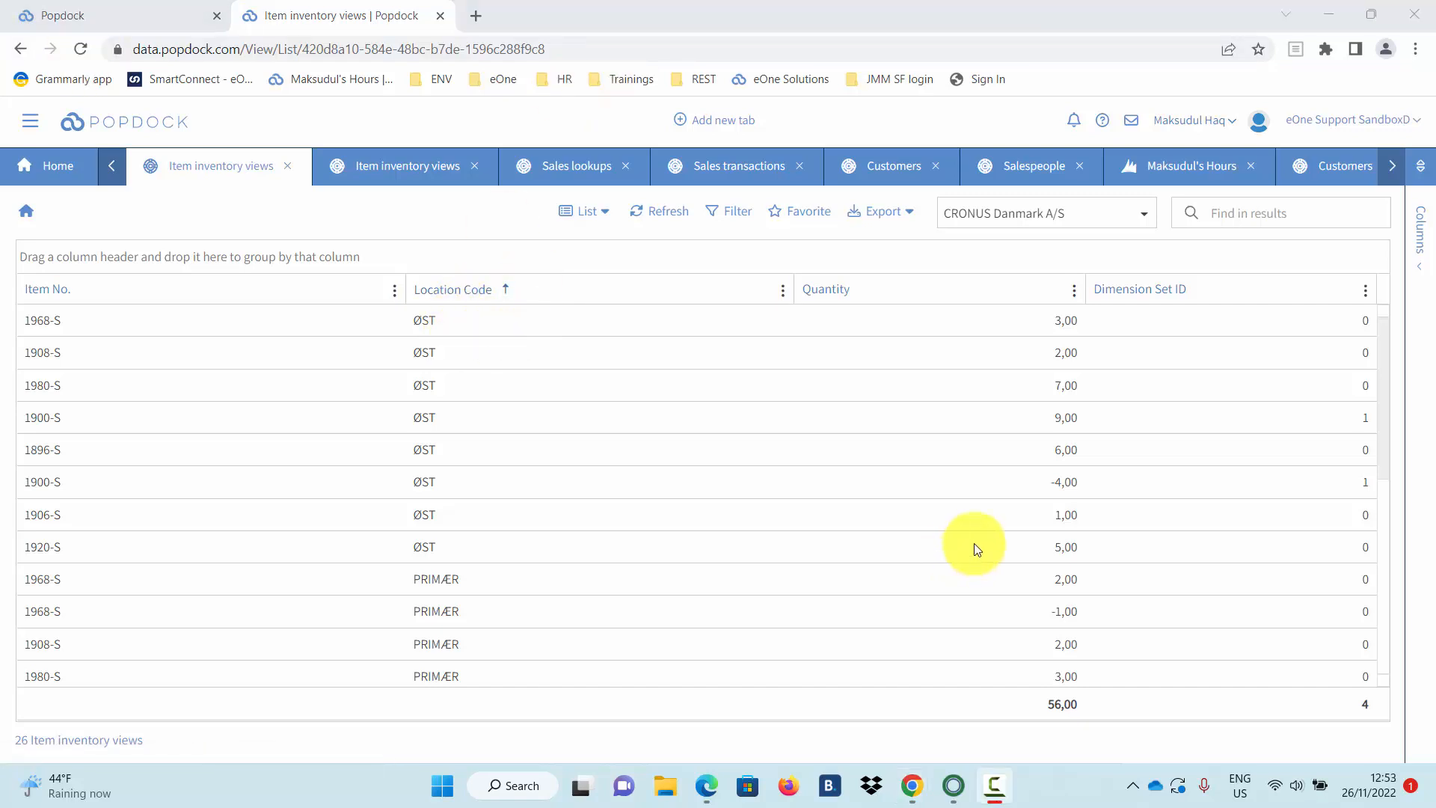
left_click(978, 296)
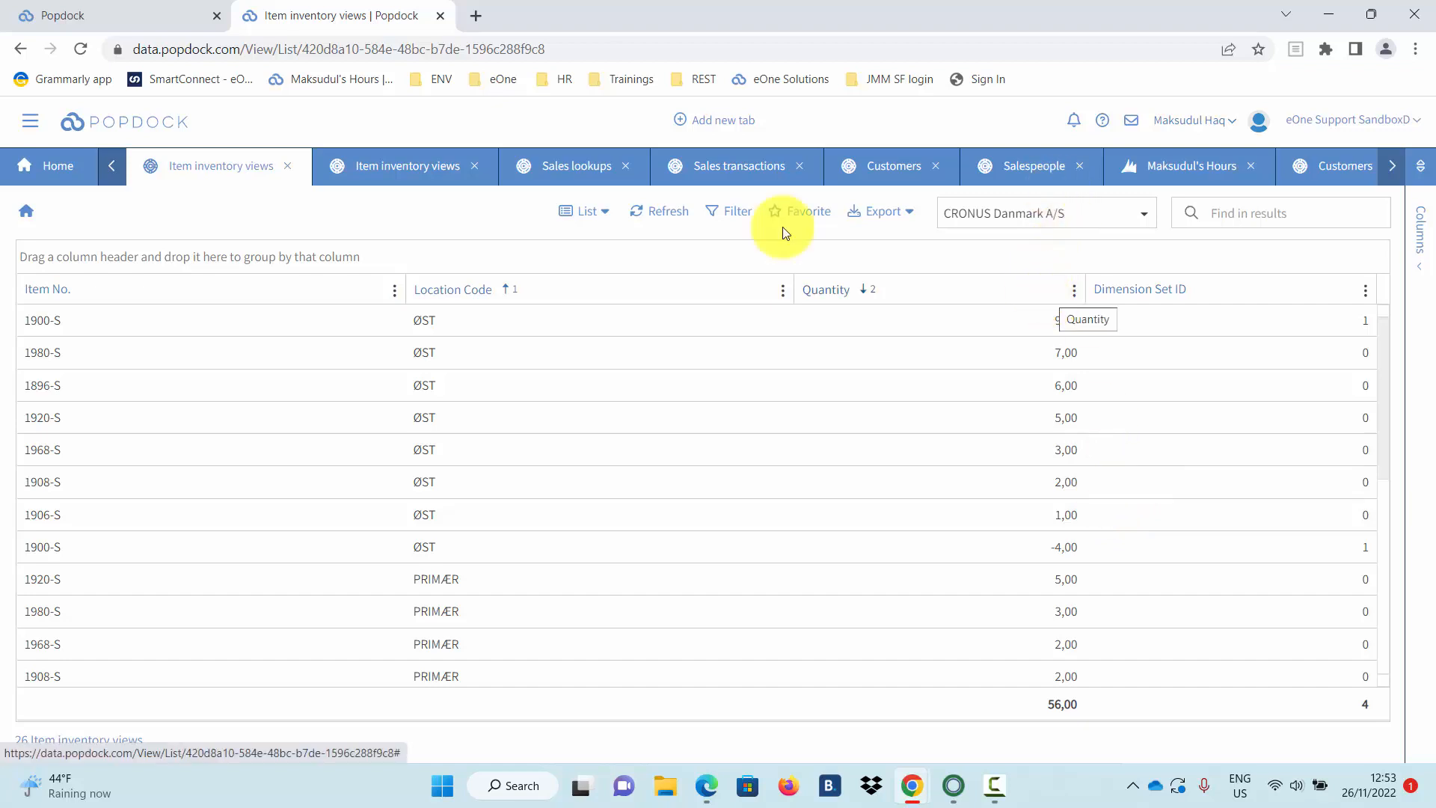
left_click(148, 9)
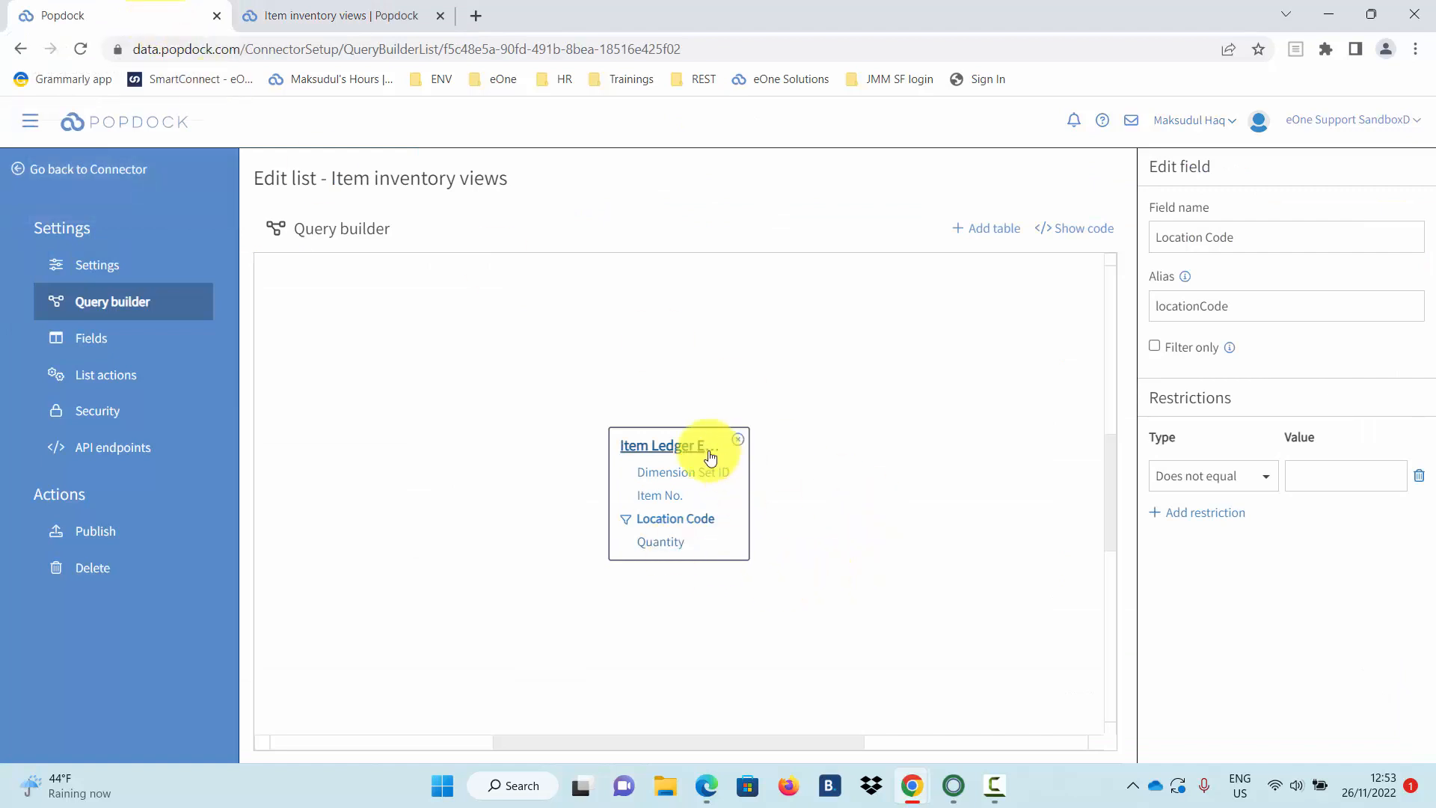
Make Item Ledger Entry a summary table with Quantity summed, and republish the list.
left_click(686, 447)
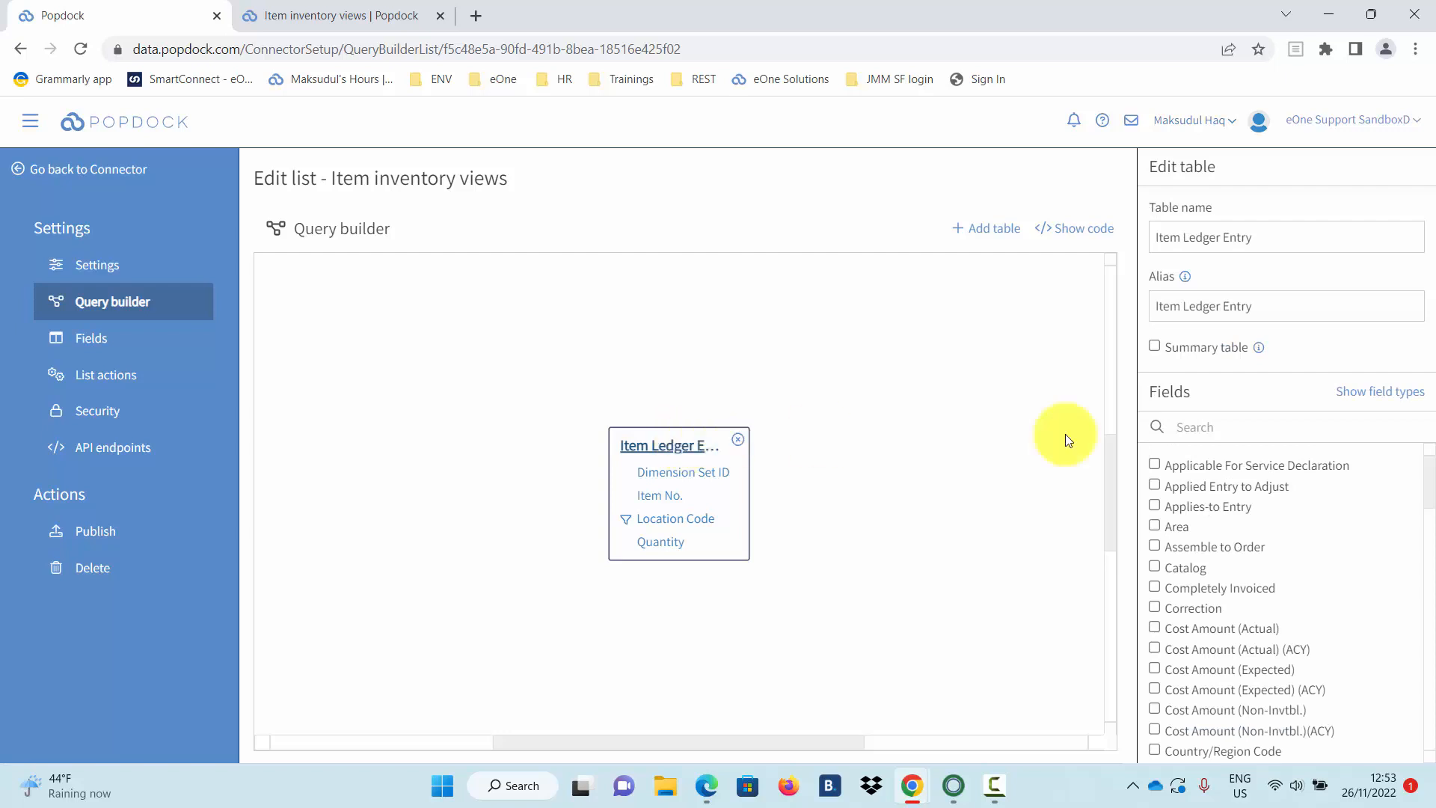
left_click(1235, 347)
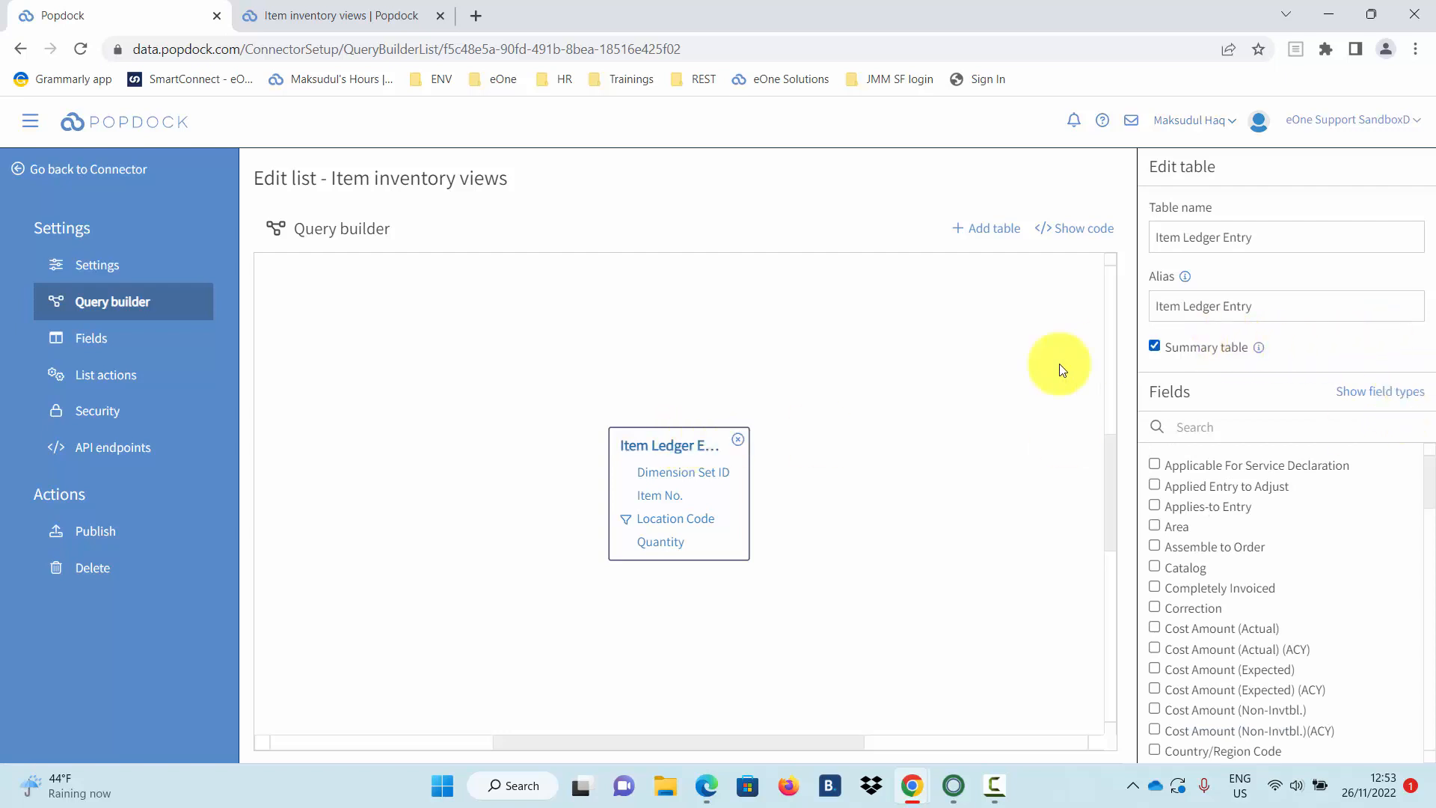
left_click(684, 548)
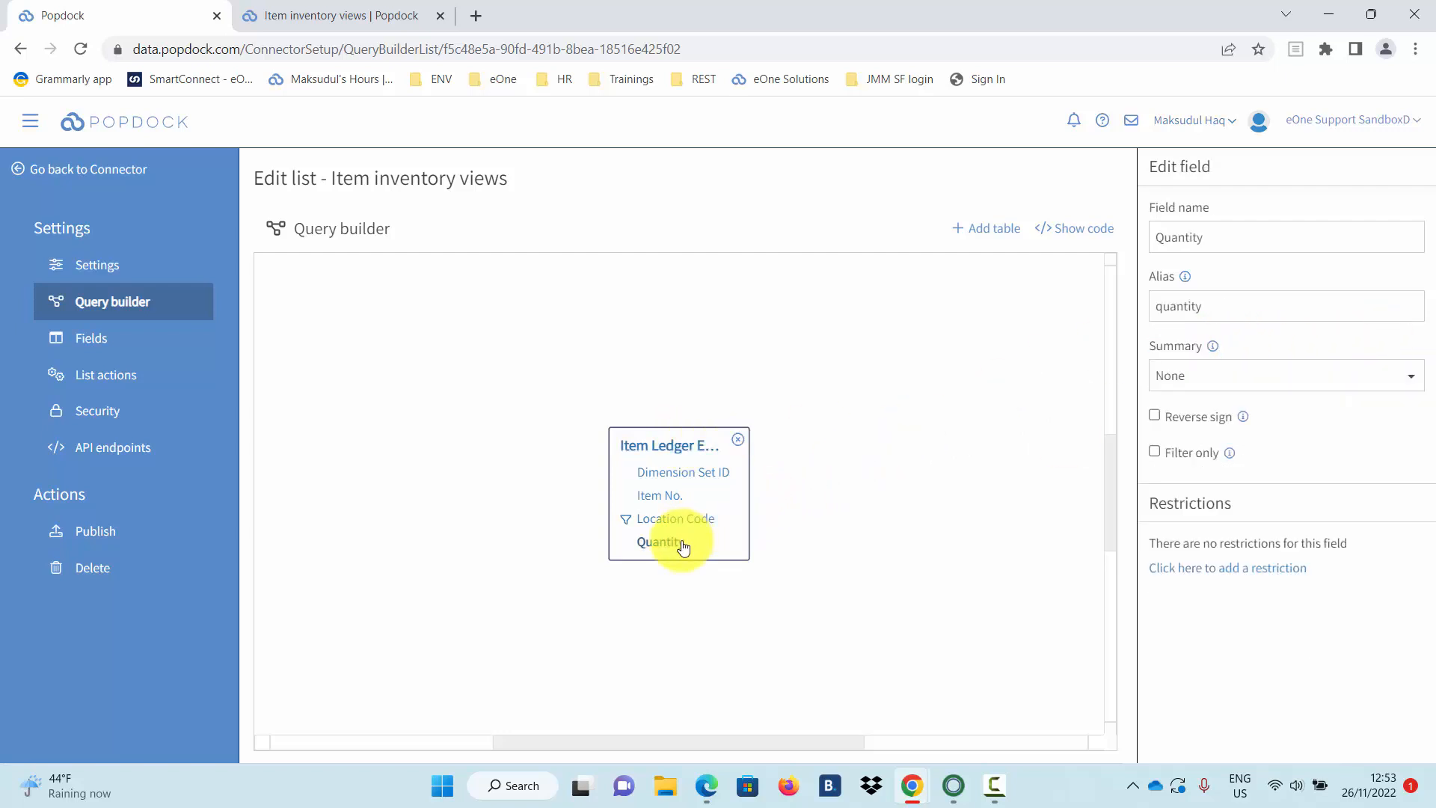
left_click(1343, 383)
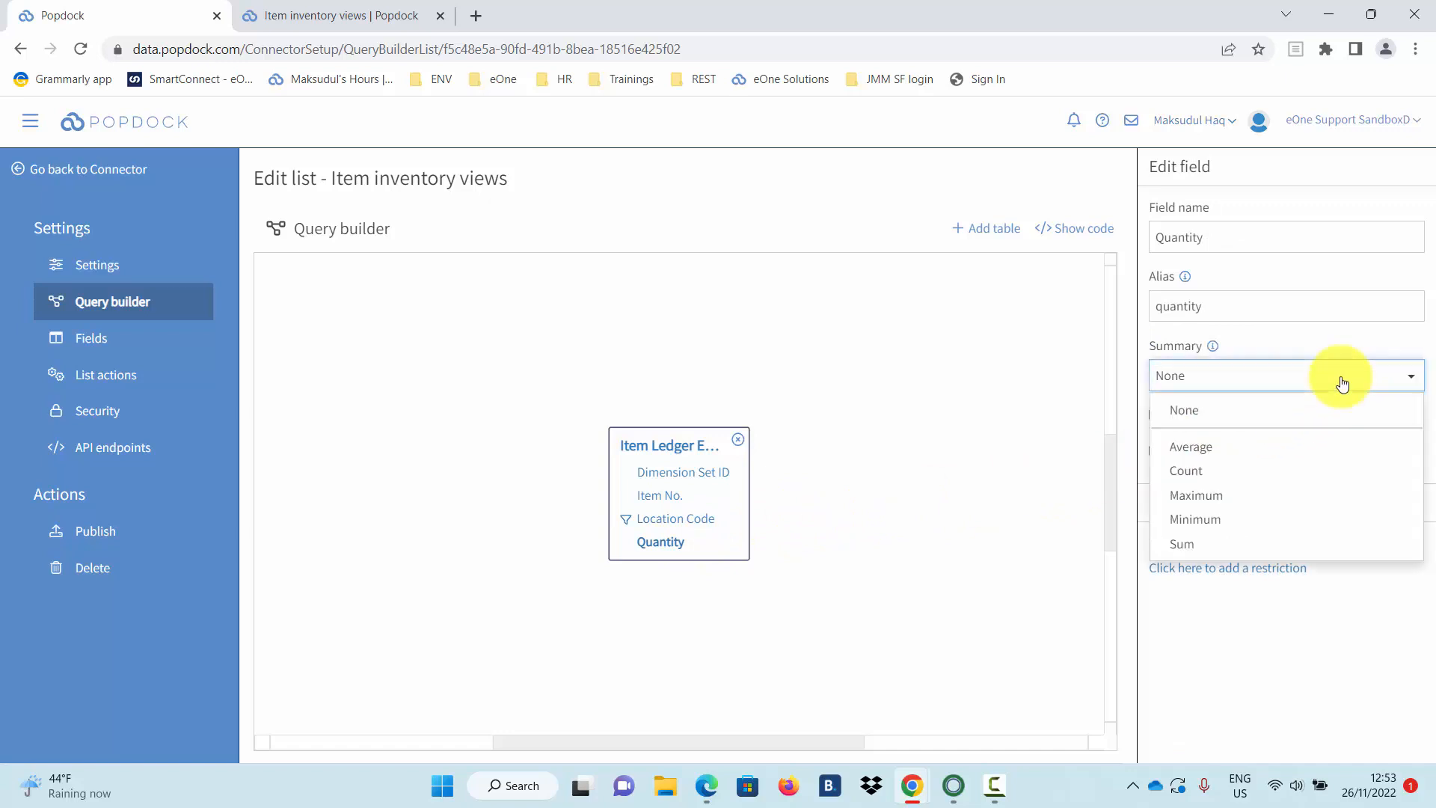
left_click(1247, 546)
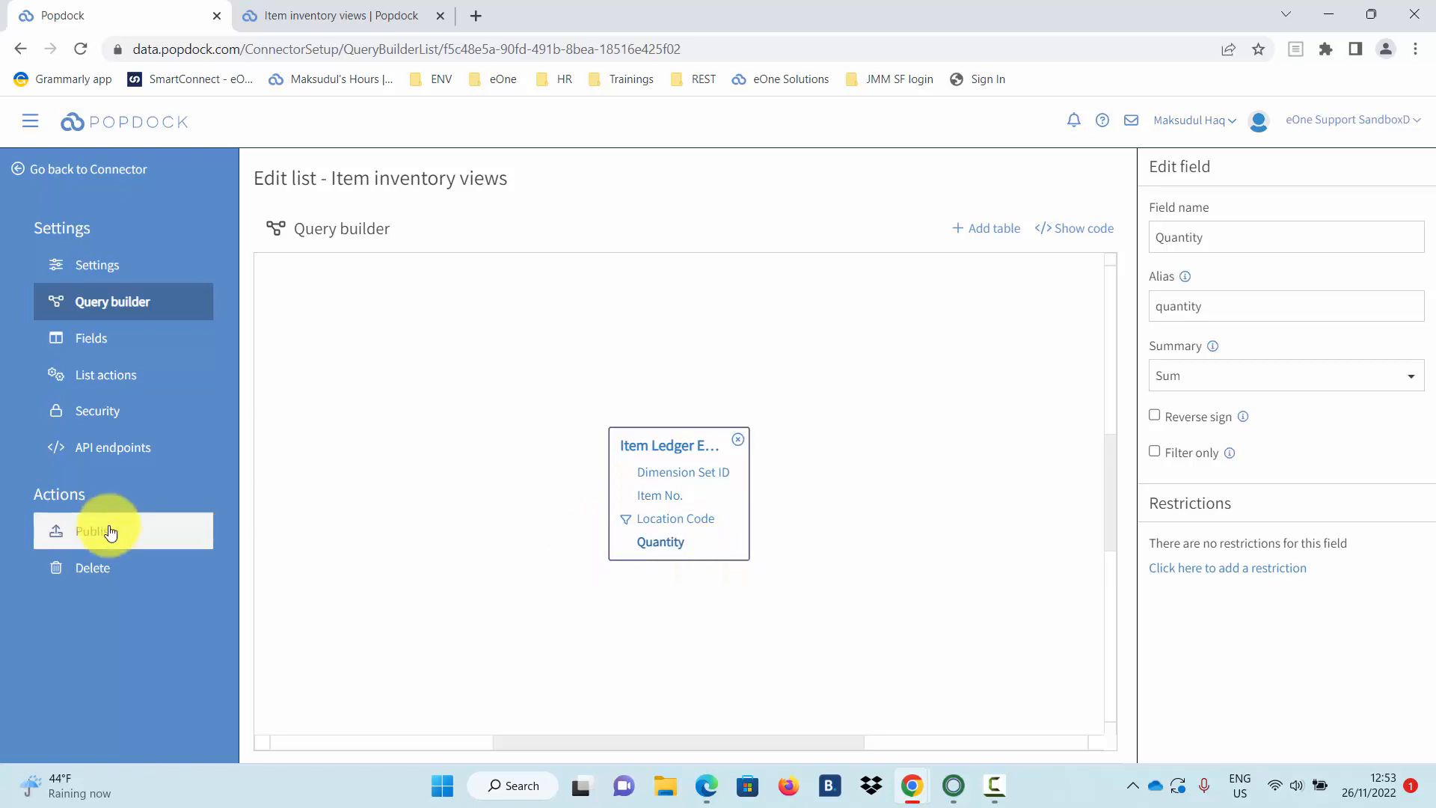
left_click(150, 529)
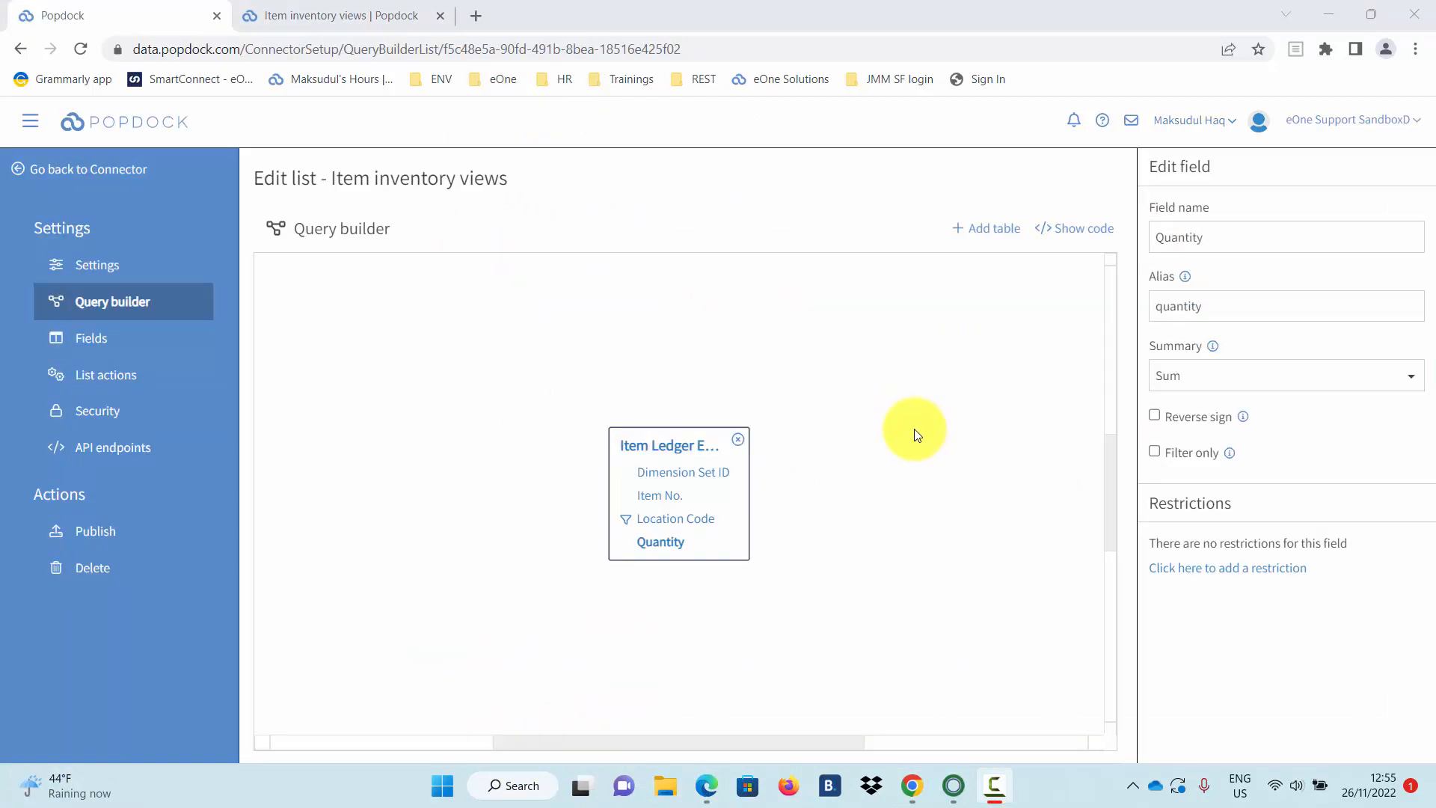
left_click(994, 228)
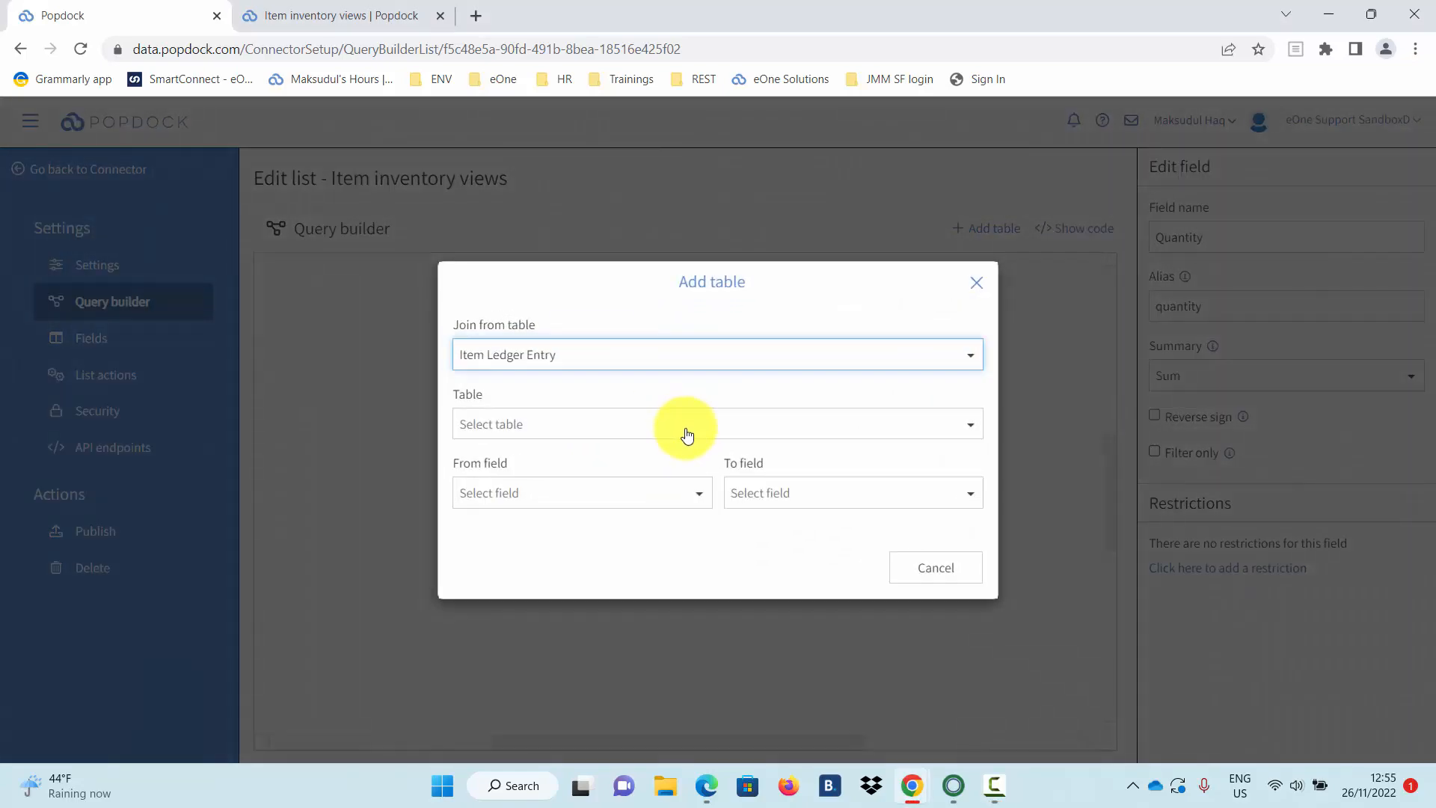
Join the Item table to Item Ledger Entry on Item No. to No.
left_click(685, 426)
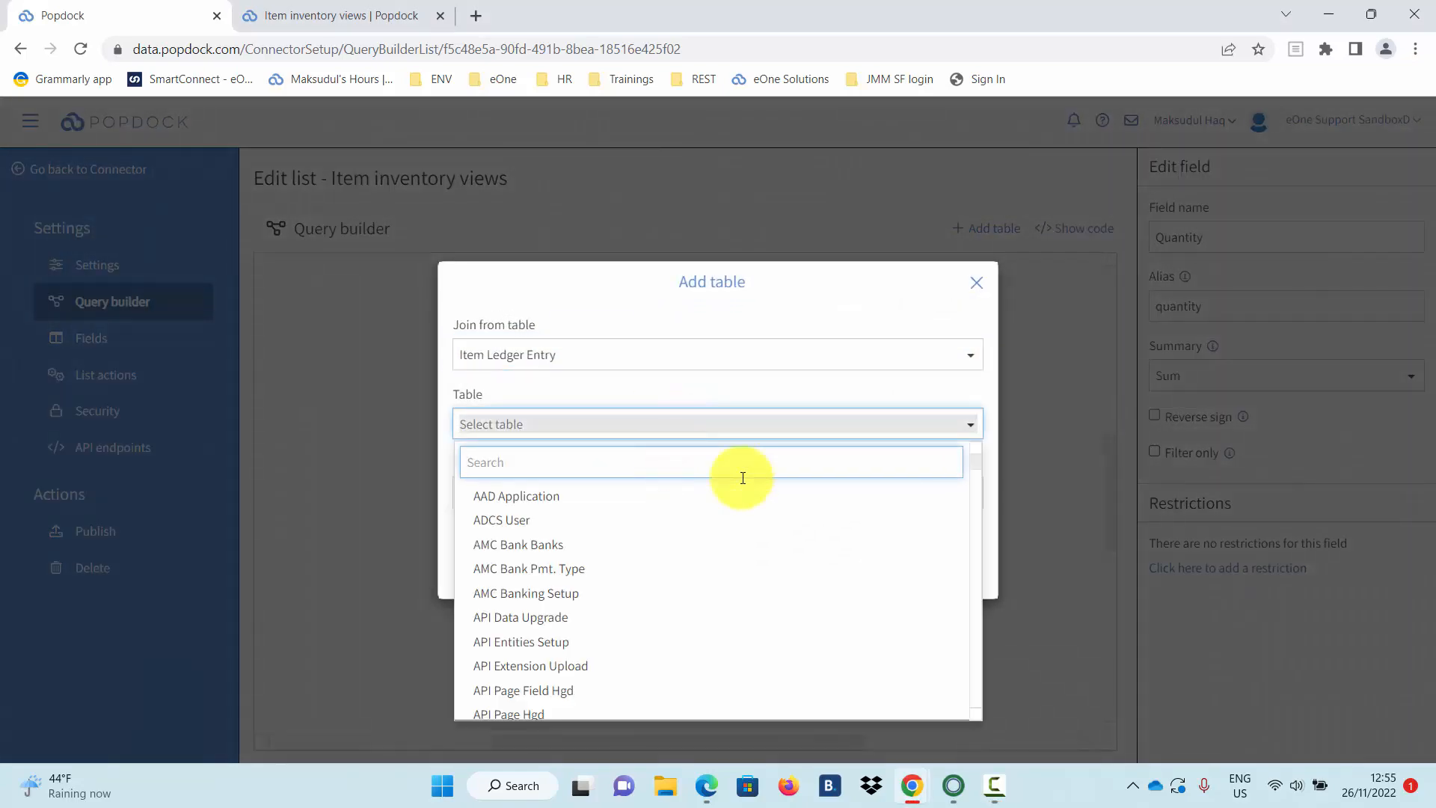
type("item")
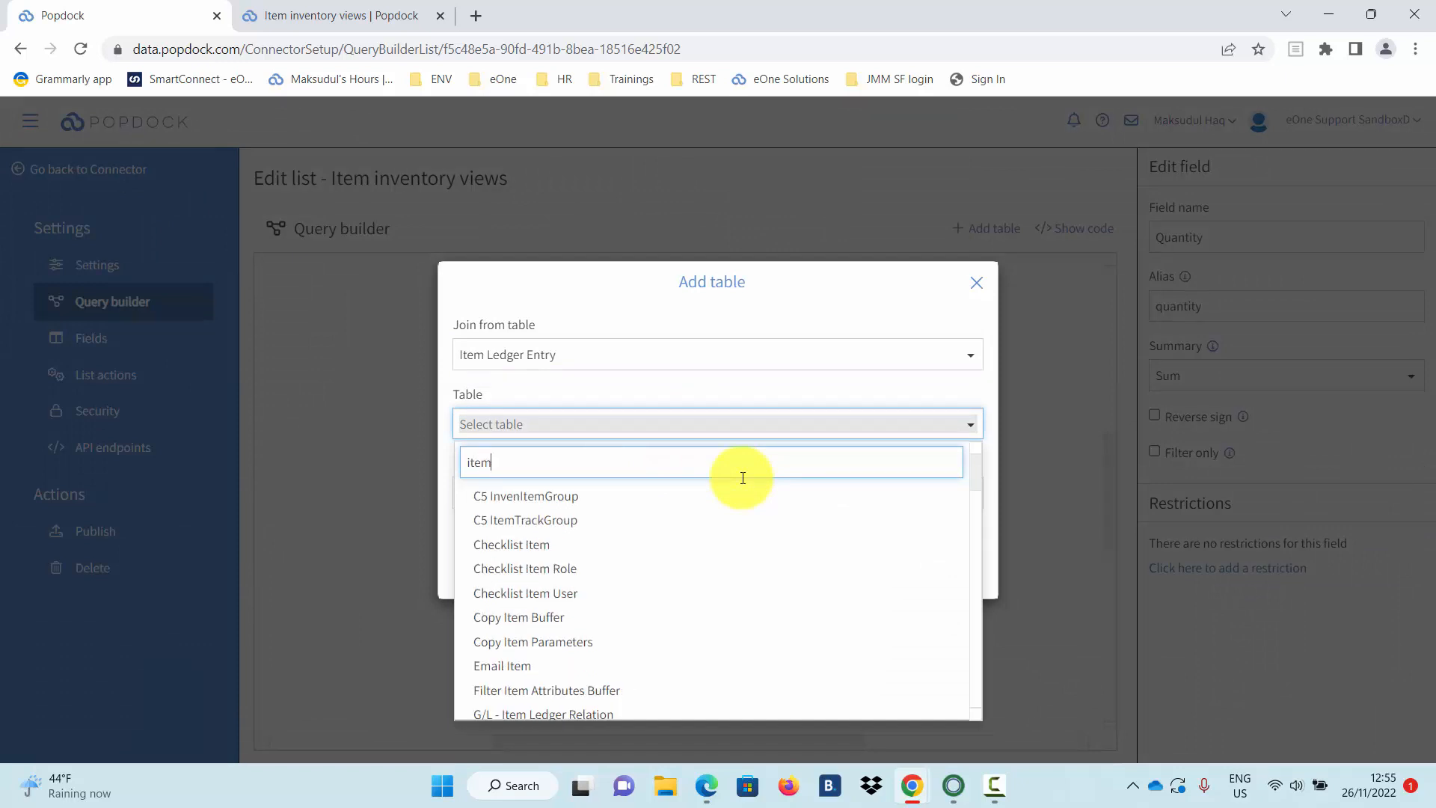
scroll(587, 609, "down", 2)
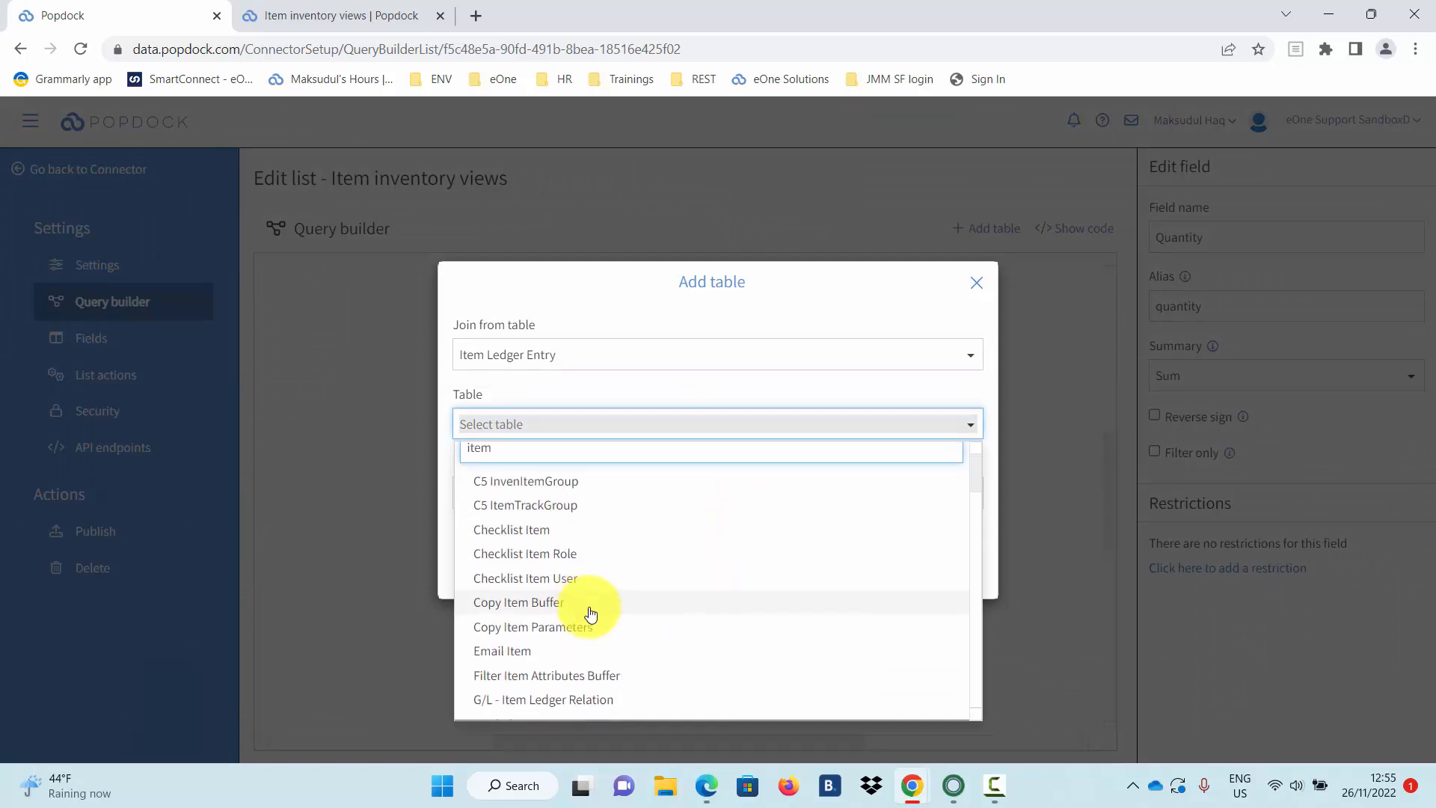
left_click(554, 692)
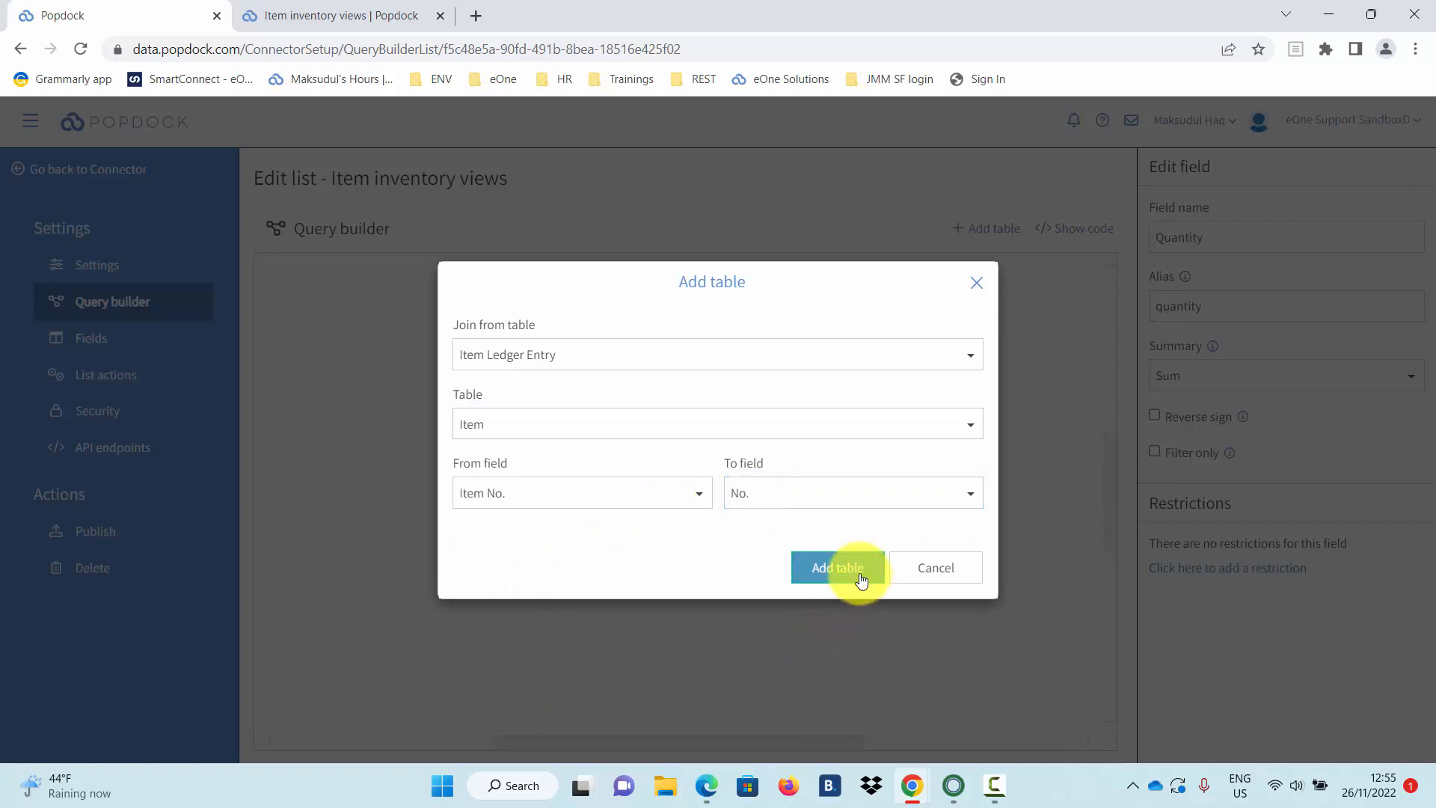
left_click(855, 568)
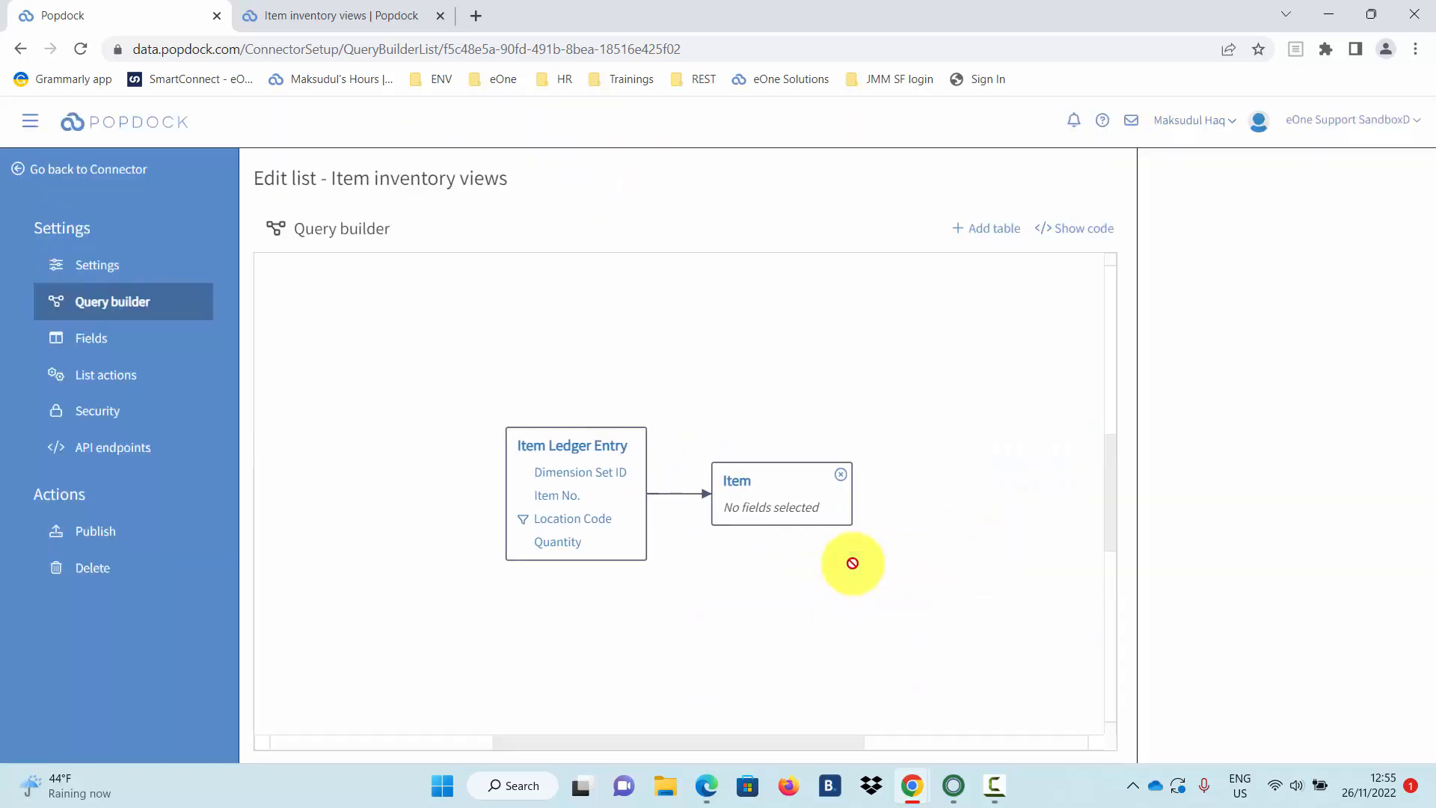
Include the joined Item table's Description field in the query.
left_click(697, 500)
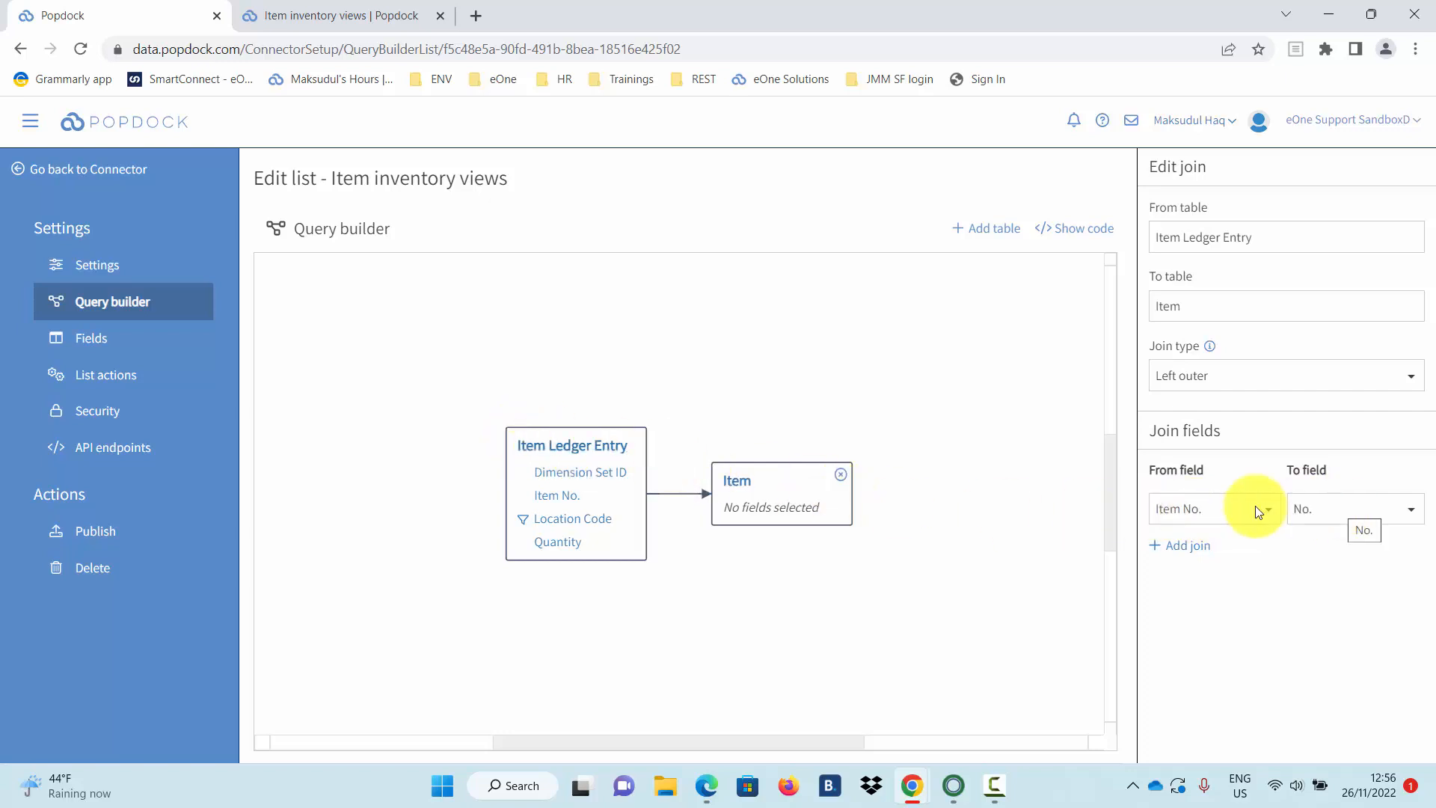
left_click(790, 481)
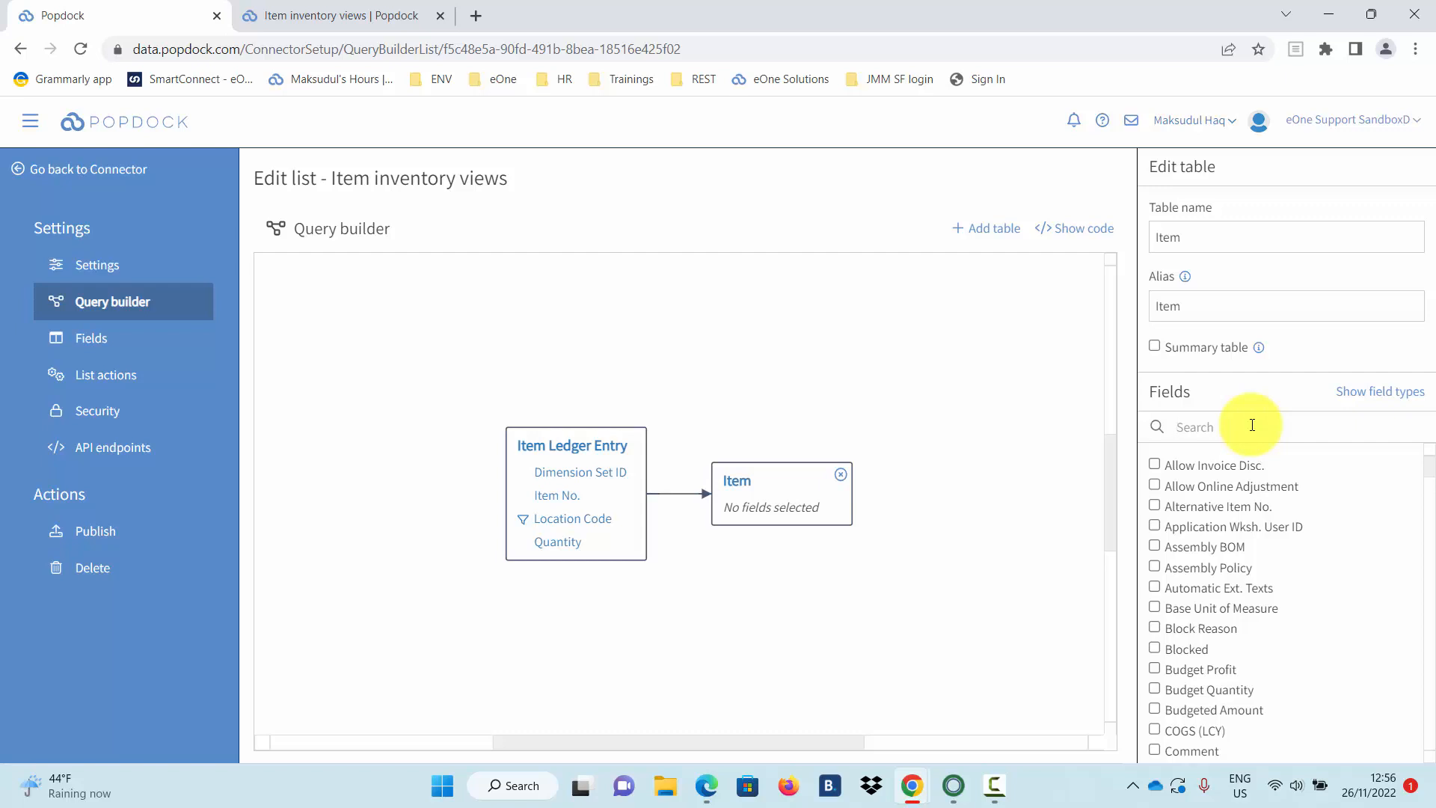
type("des")
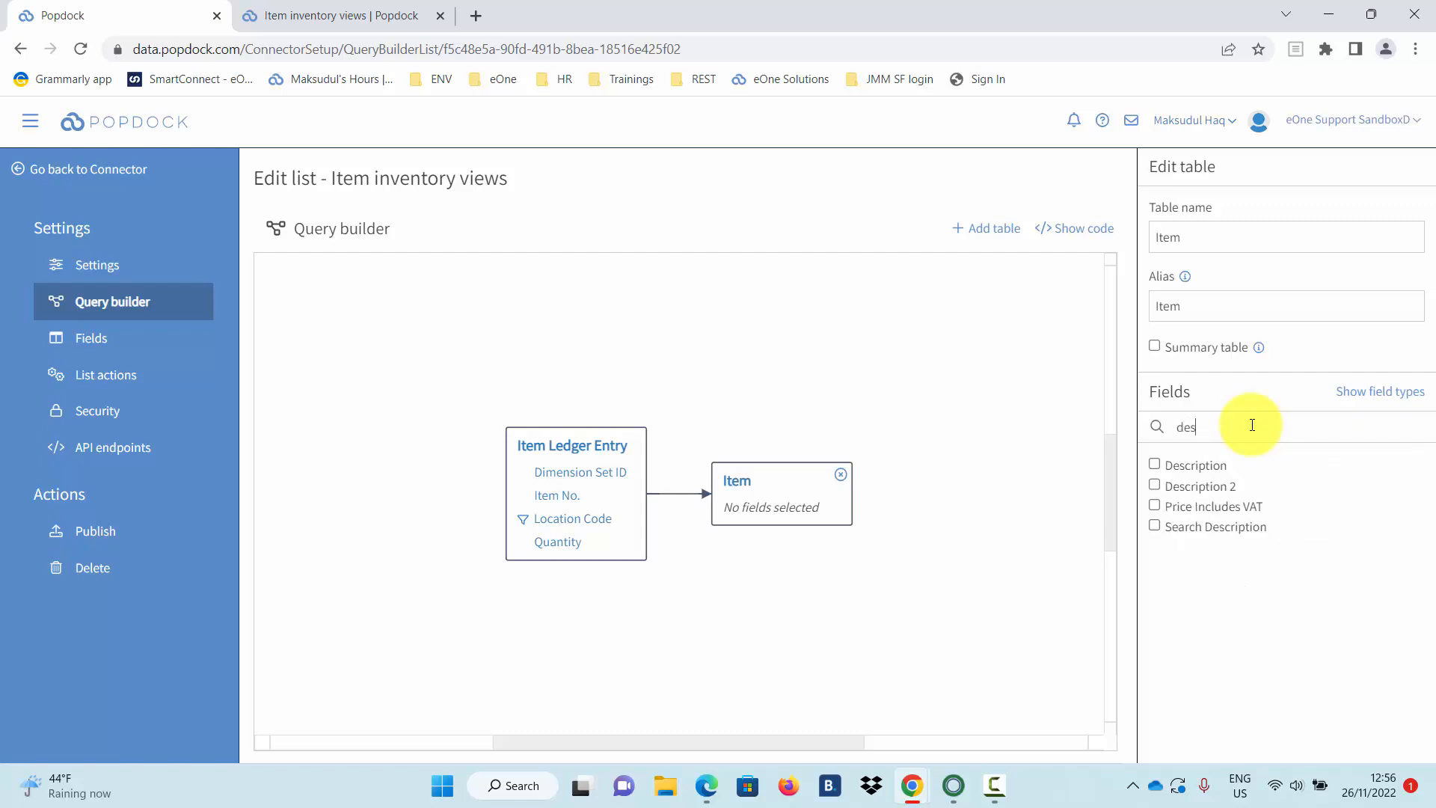
left_click(1158, 466)
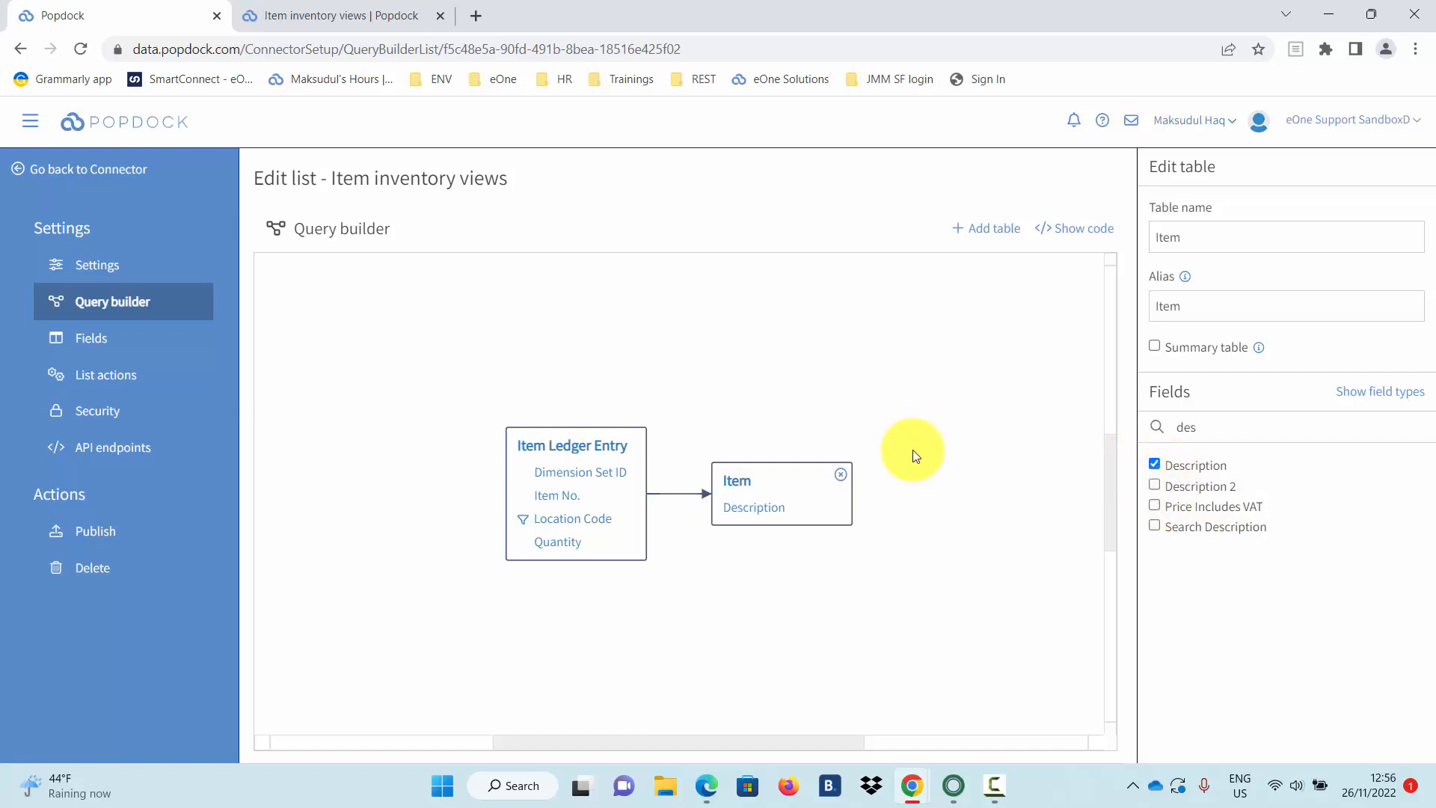
left_click(149, 343)
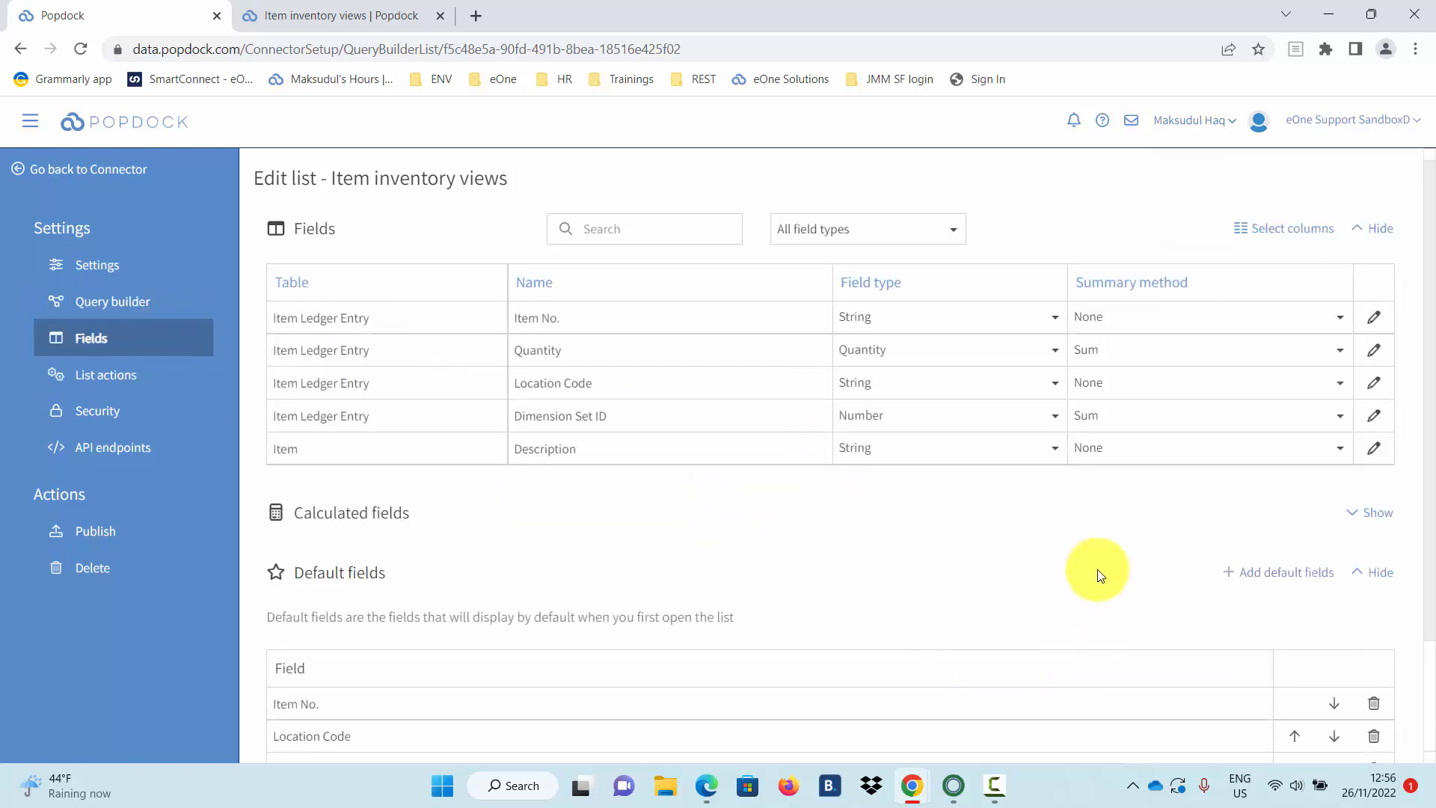
Add Item's Description to the list's default fields.
scroll(1095, 570, "down", 2)
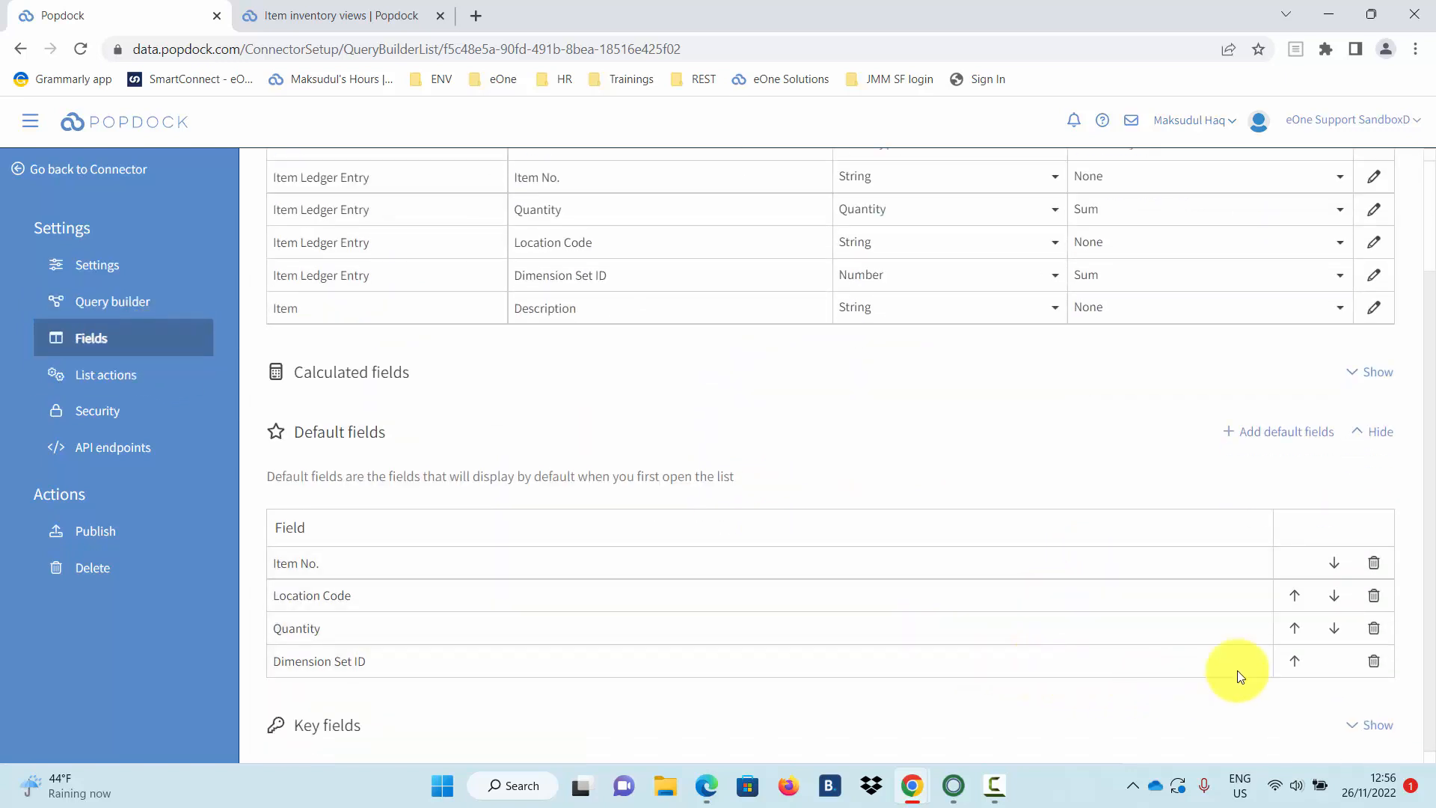
left_click(1286, 441)
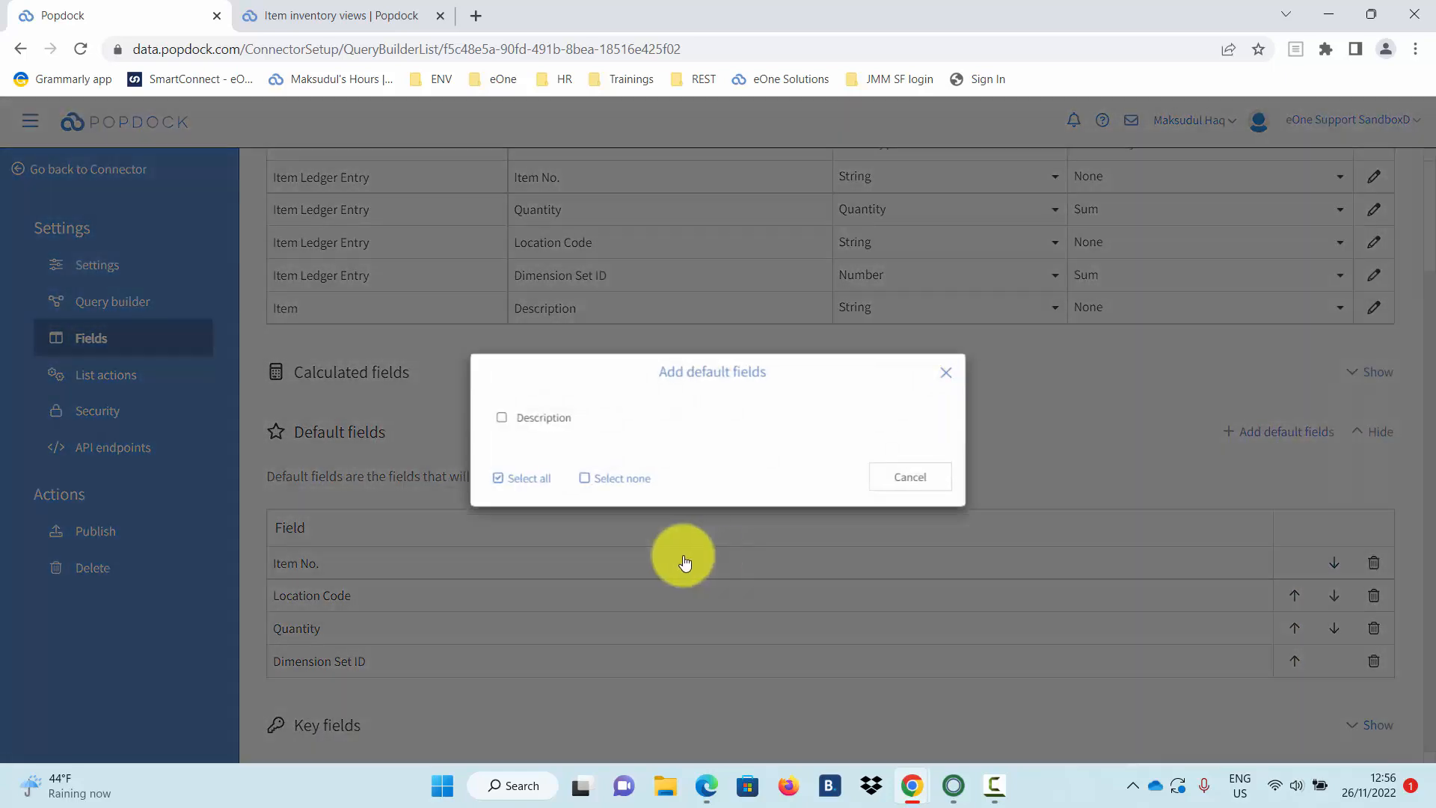
left_click(522, 425)
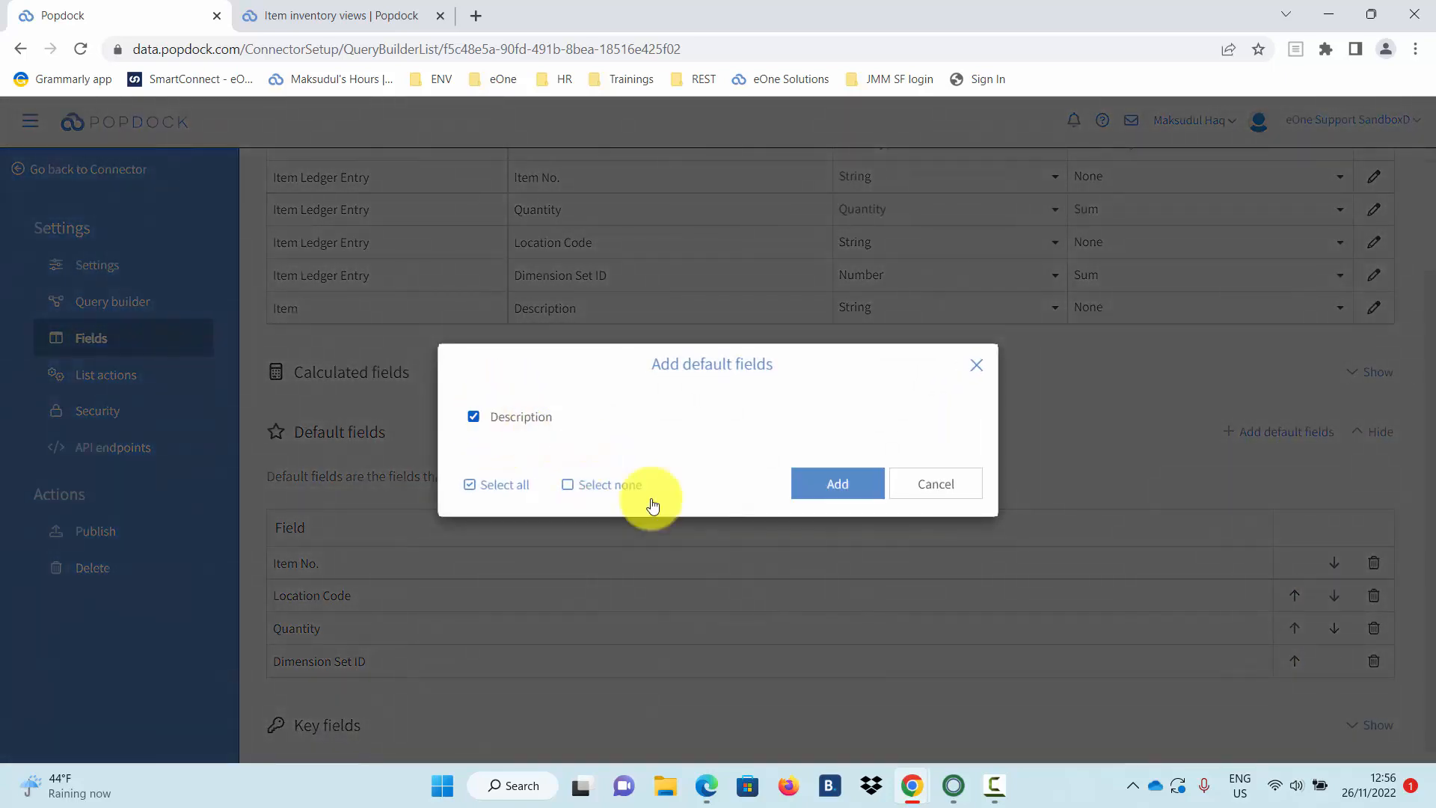
left_click(856, 487)
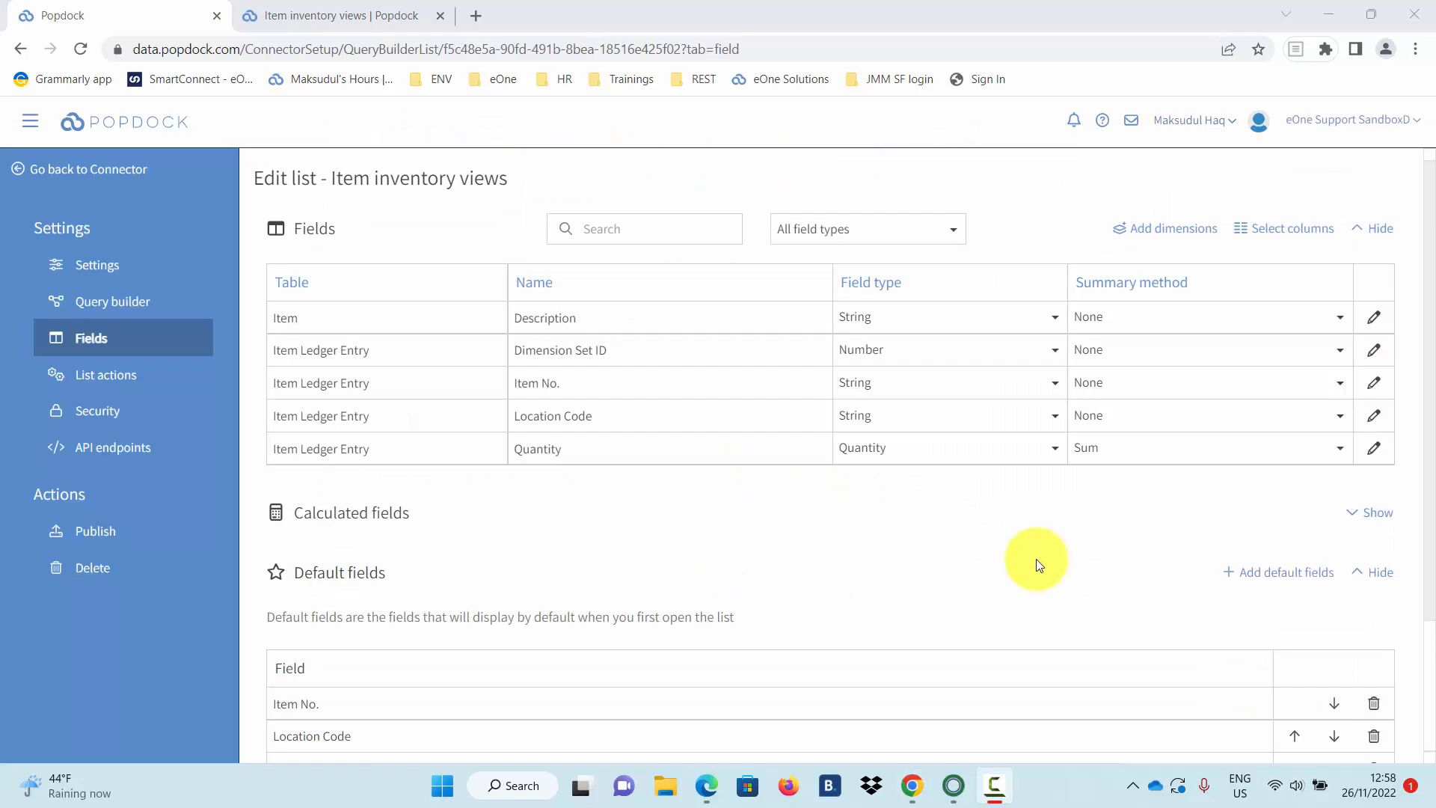
Add Afdeling and Debitorgruppe as dimension fields using Dimension Set ID.
left_click(1185, 235)
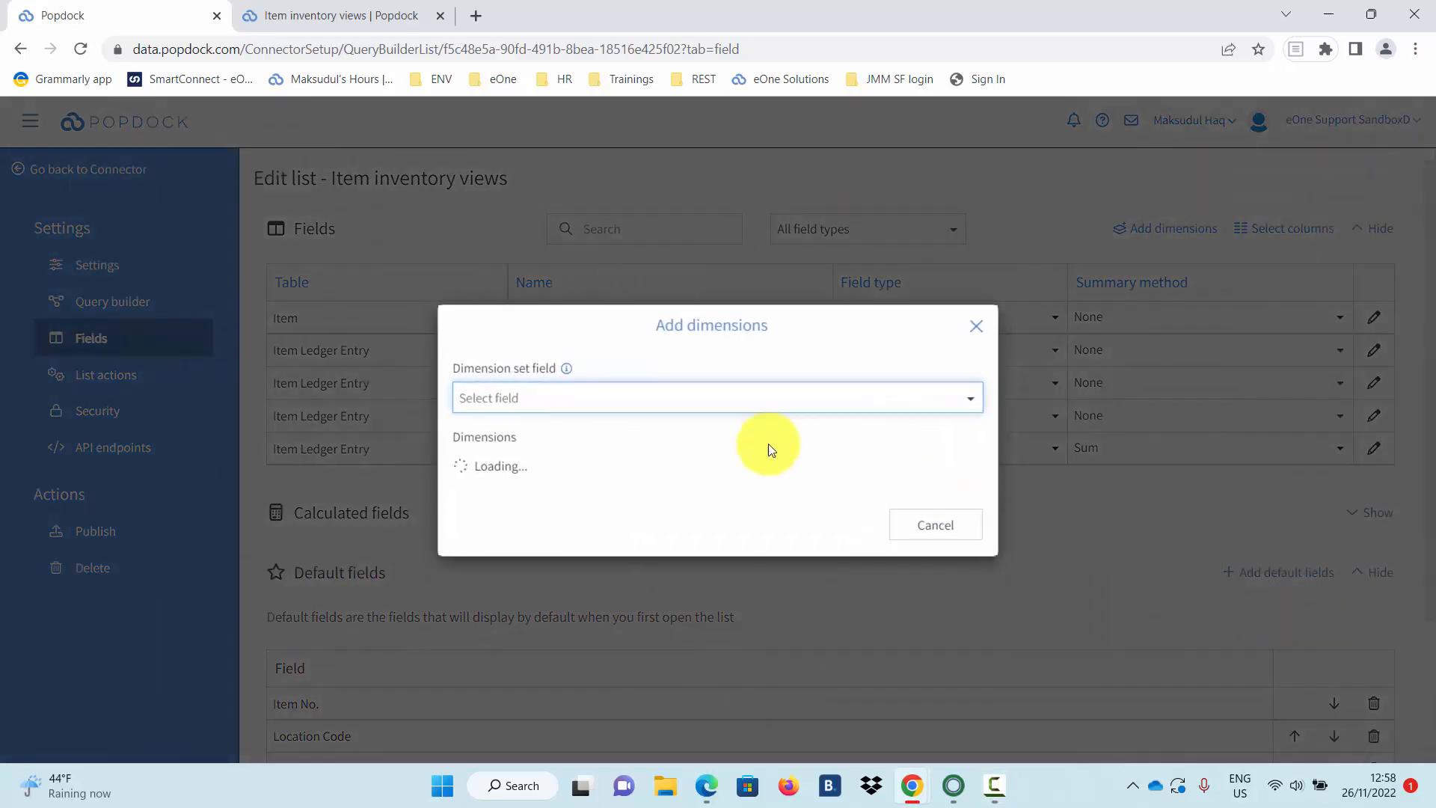
left_click(842, 391)
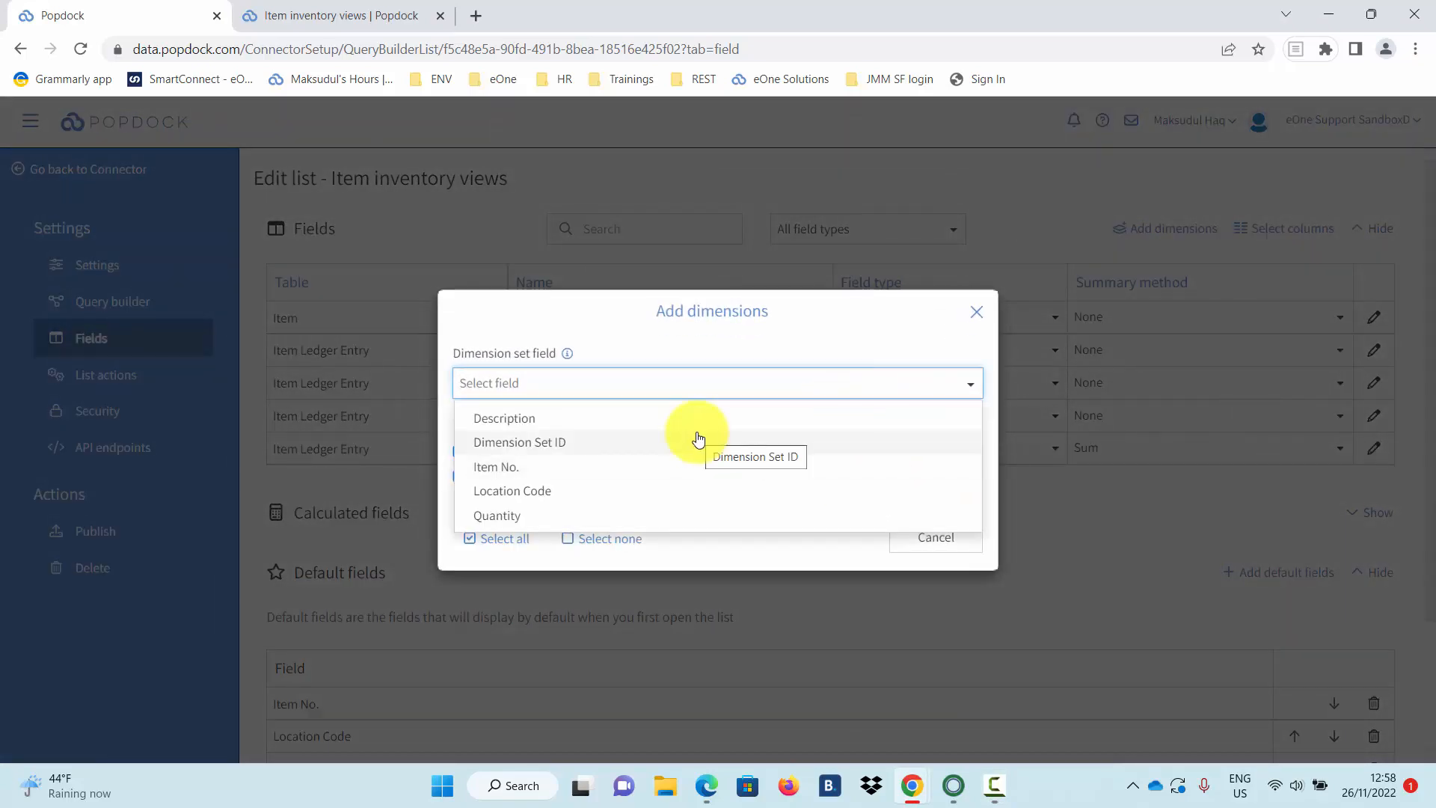
left_click(699, 441)
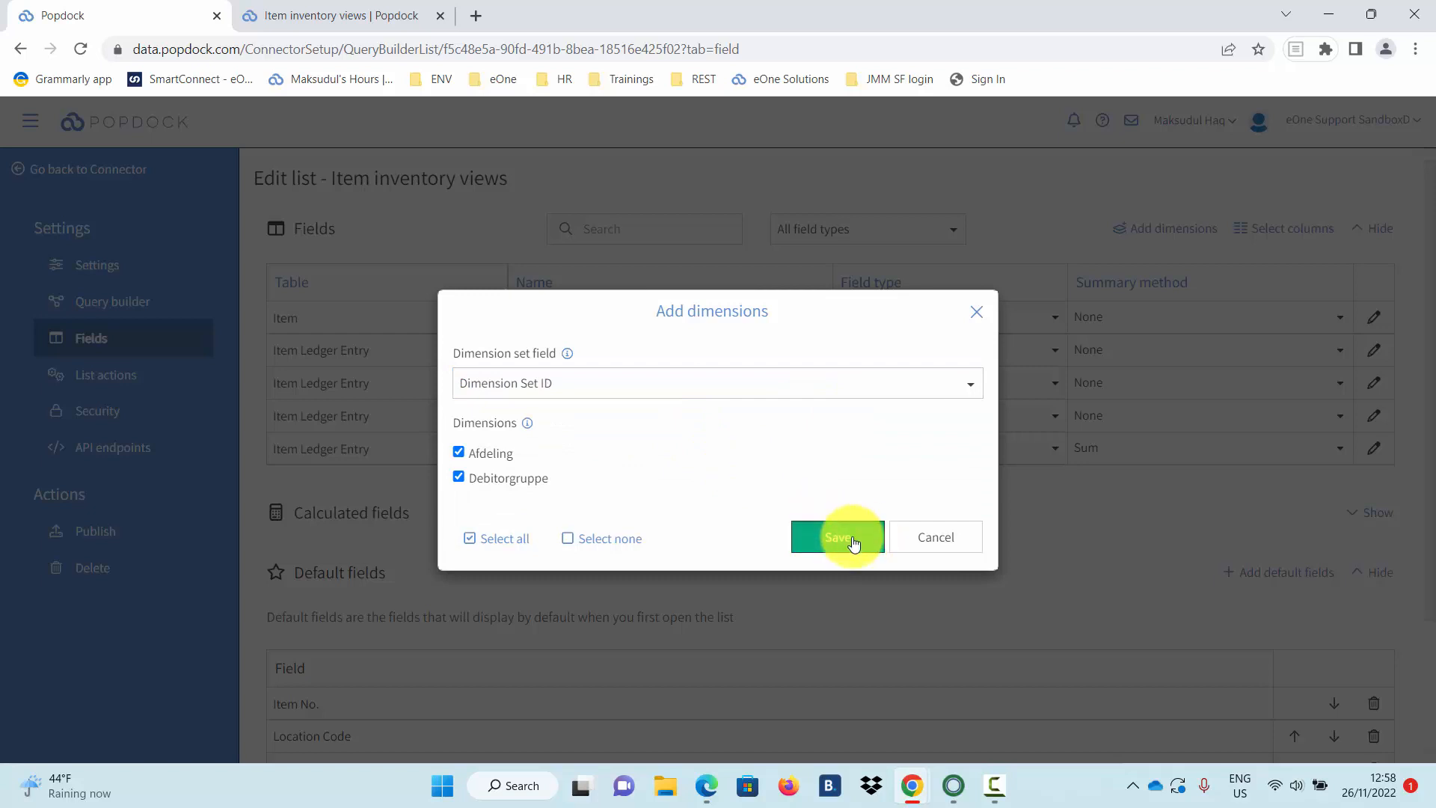
left_click(853, 544)
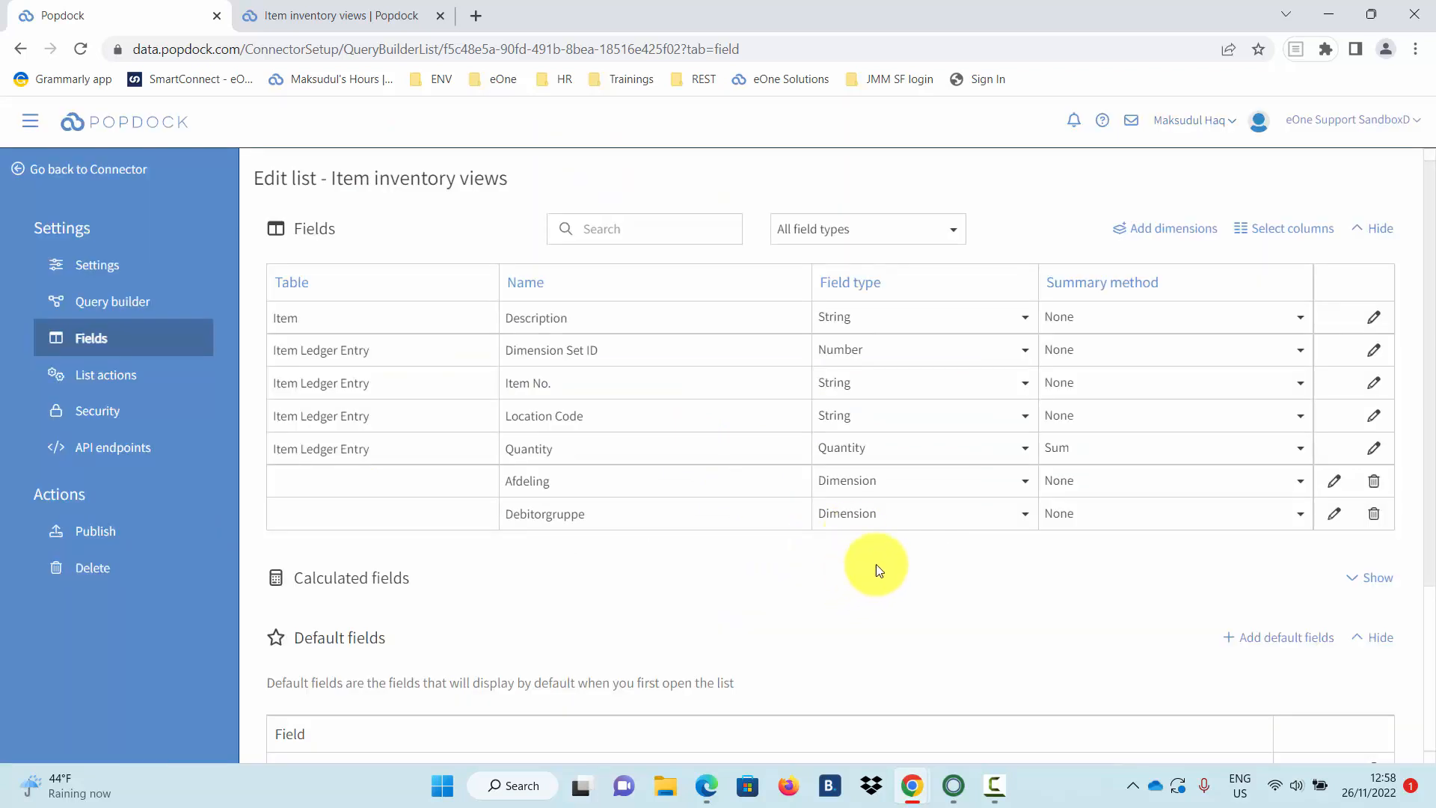
Expand the still-empty Calculated fields section.
scroll(988, 570, "down", 2)
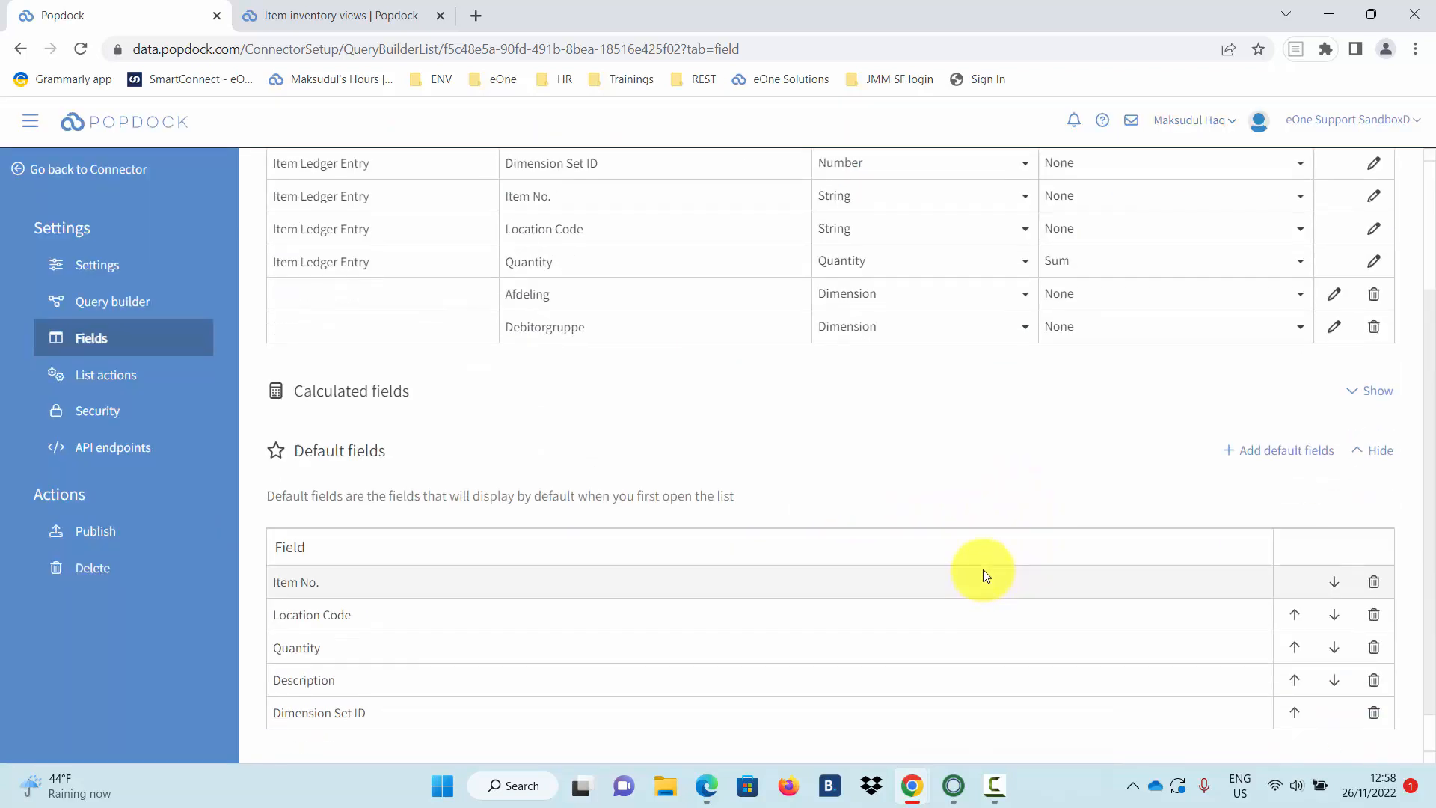
scroll(983, 572, "up", 2)
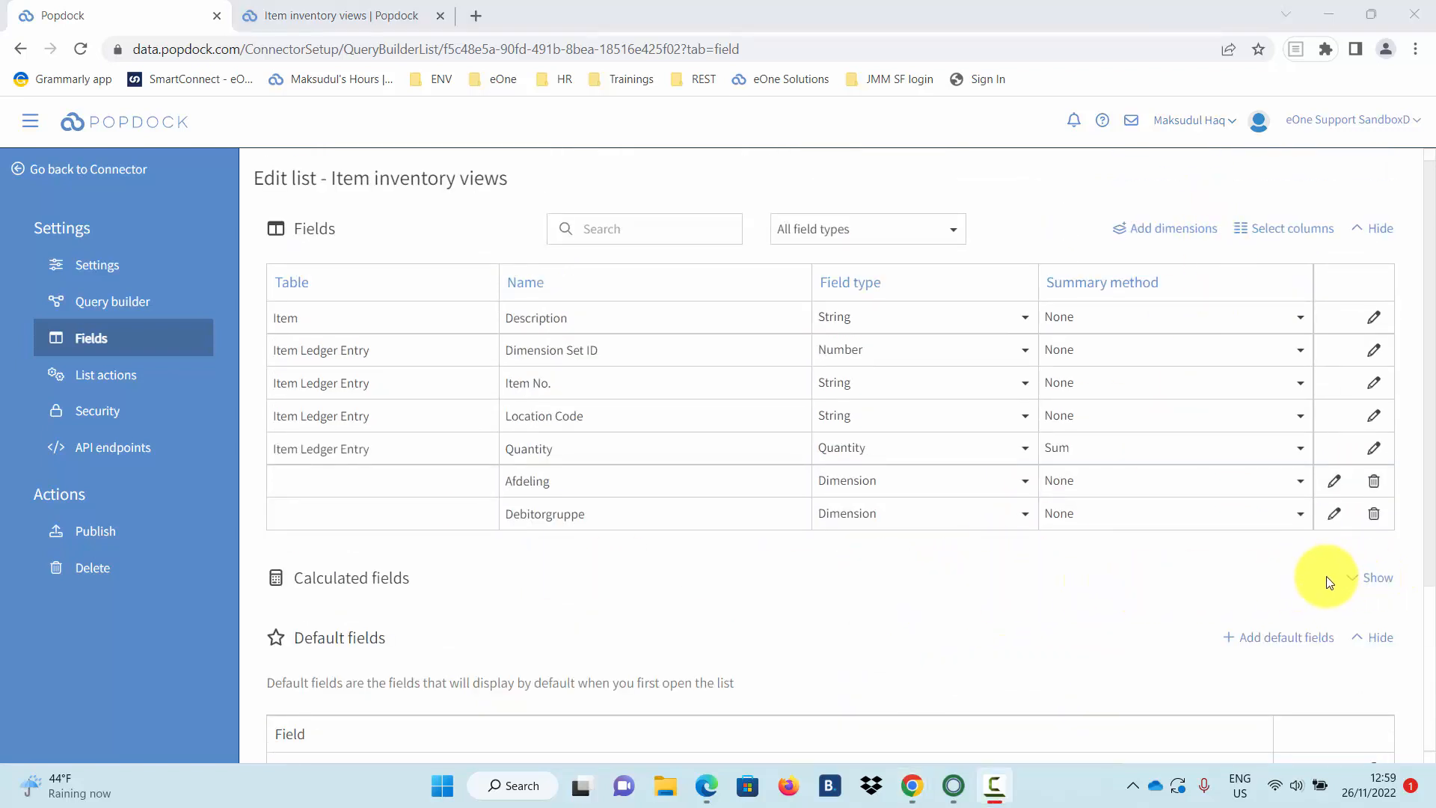
left_click(1346, 582)
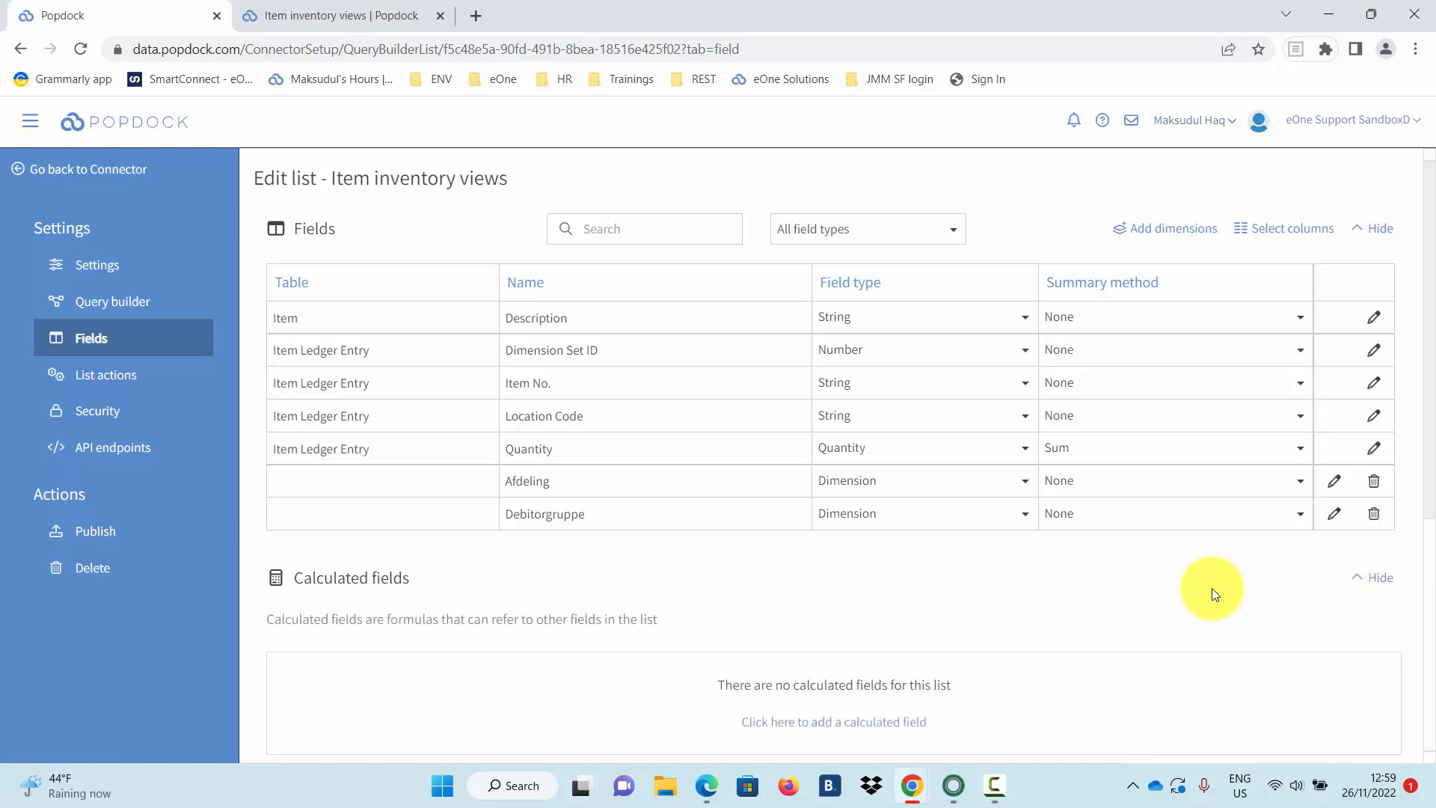
scroll(1122, 553, "down", 3)
Create a new calculated field named Uppercase.
left_click(892, 442)
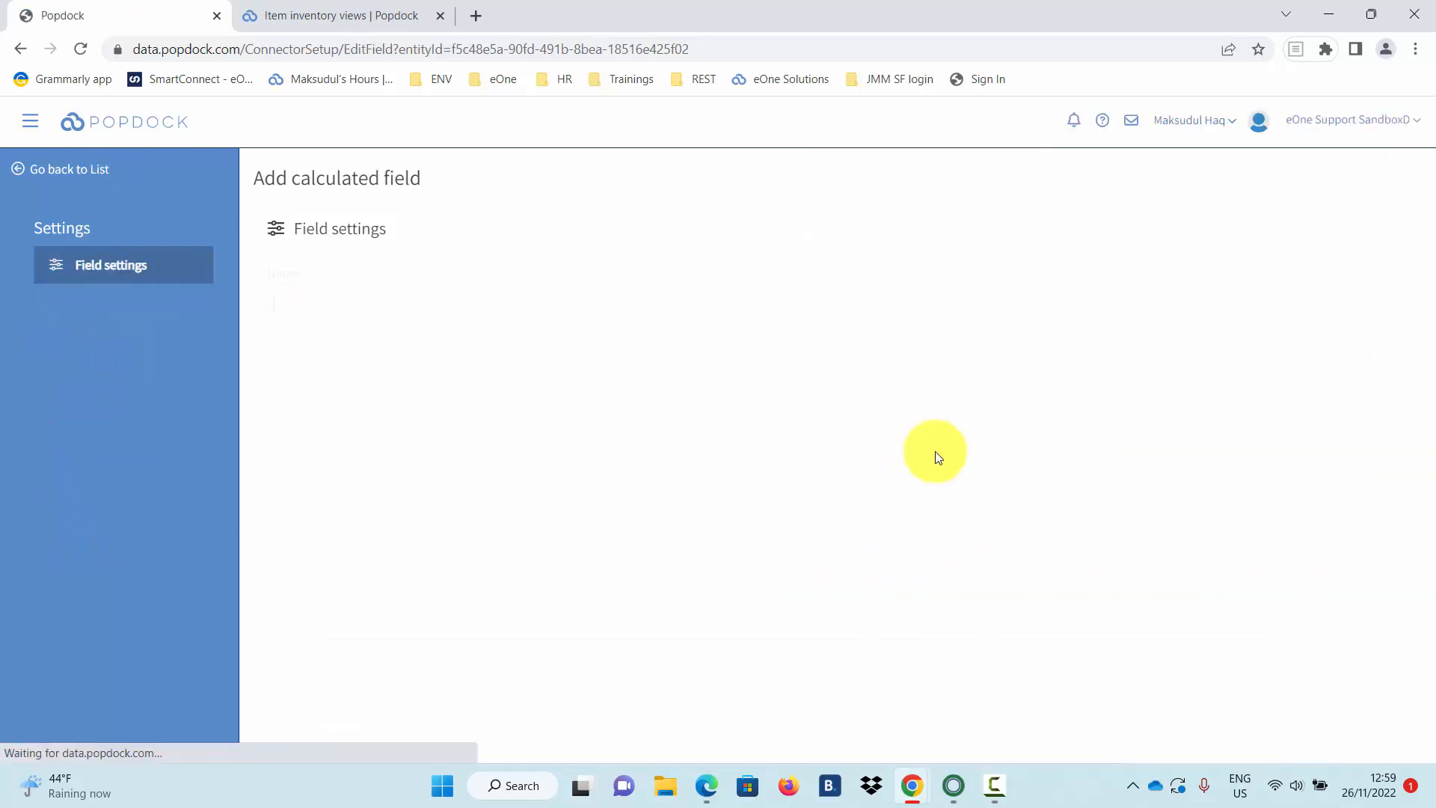
type("Uppercase")
left_click(485, 375)
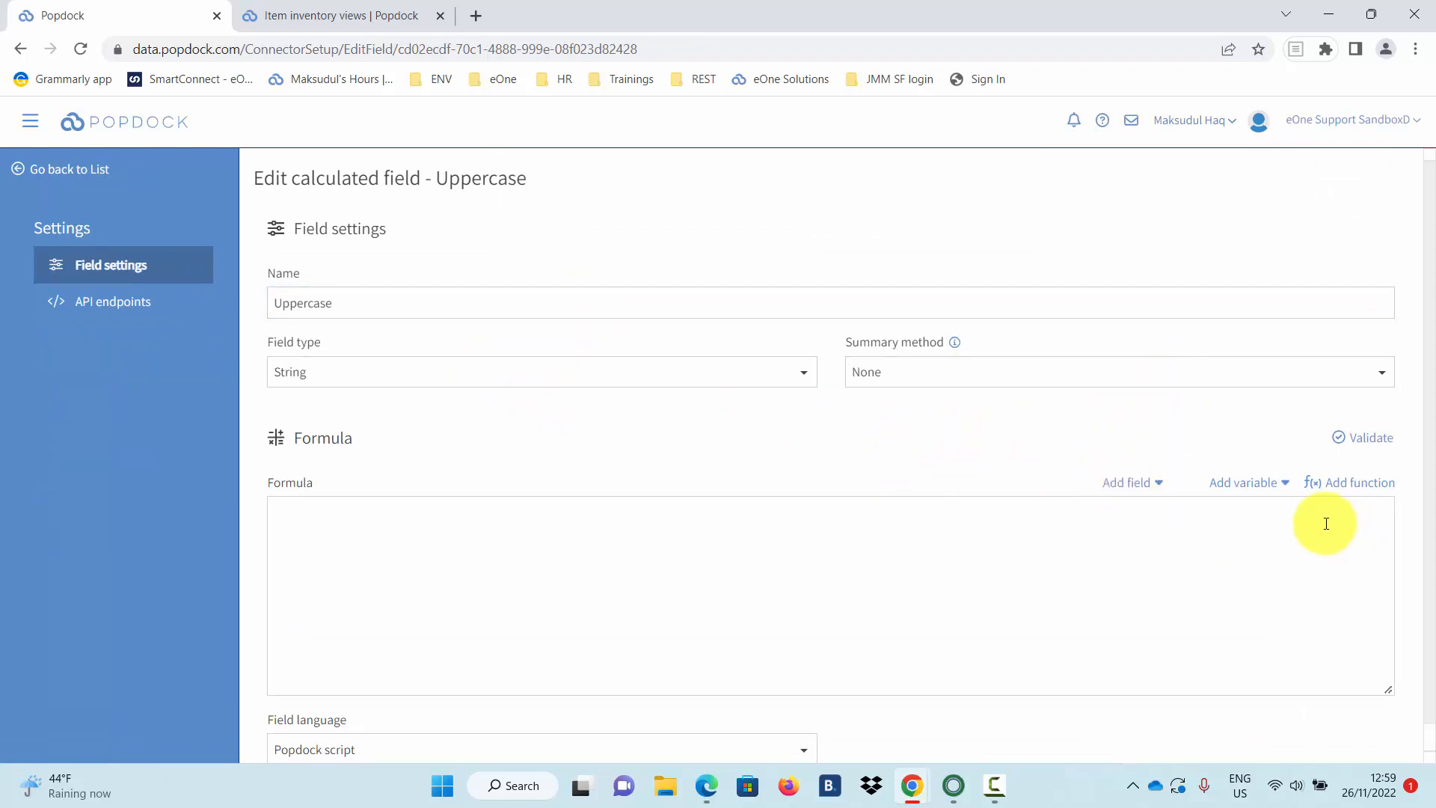
Set its formula to the String function Uppercase({Description}).
left_click(1355, 489)
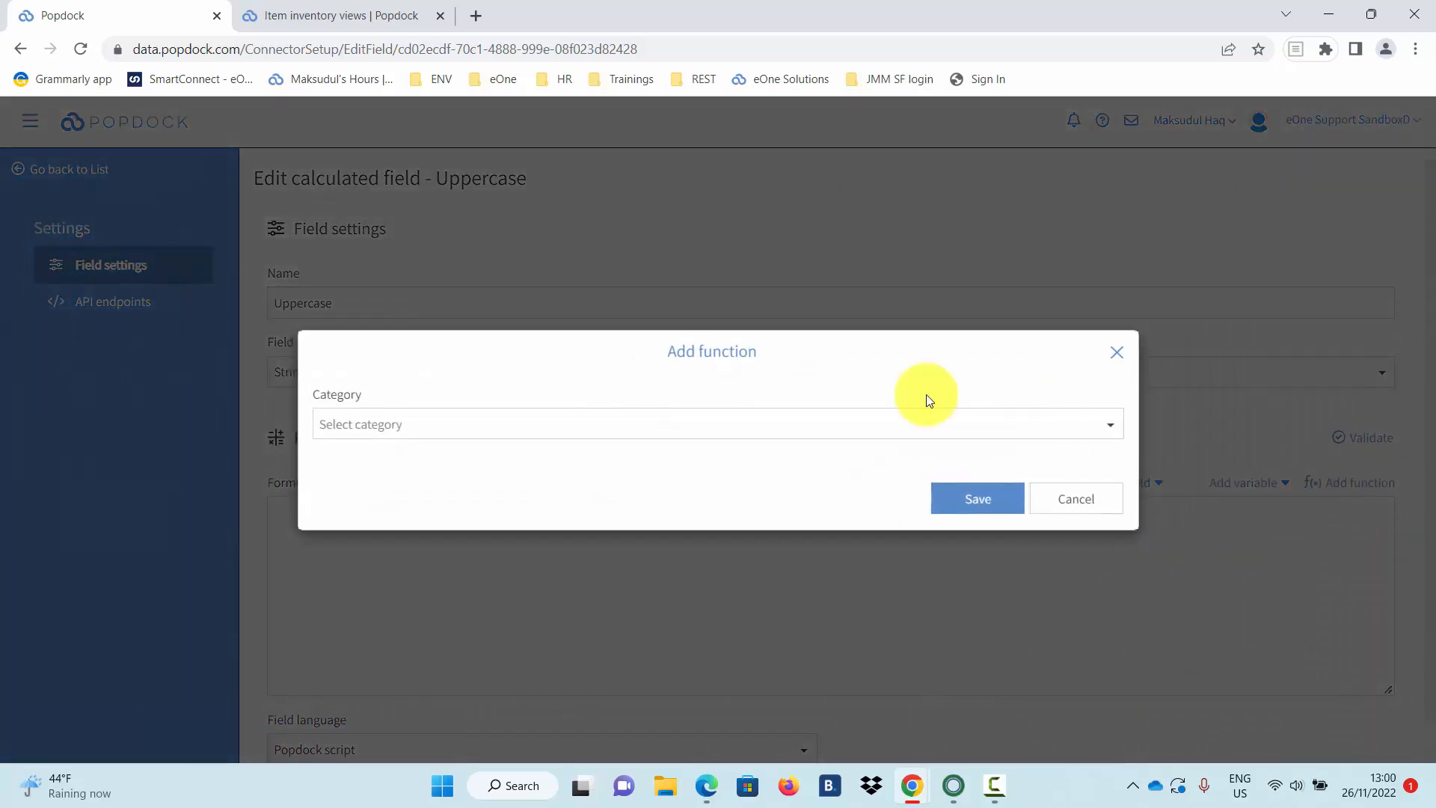
left_click(585, 425)
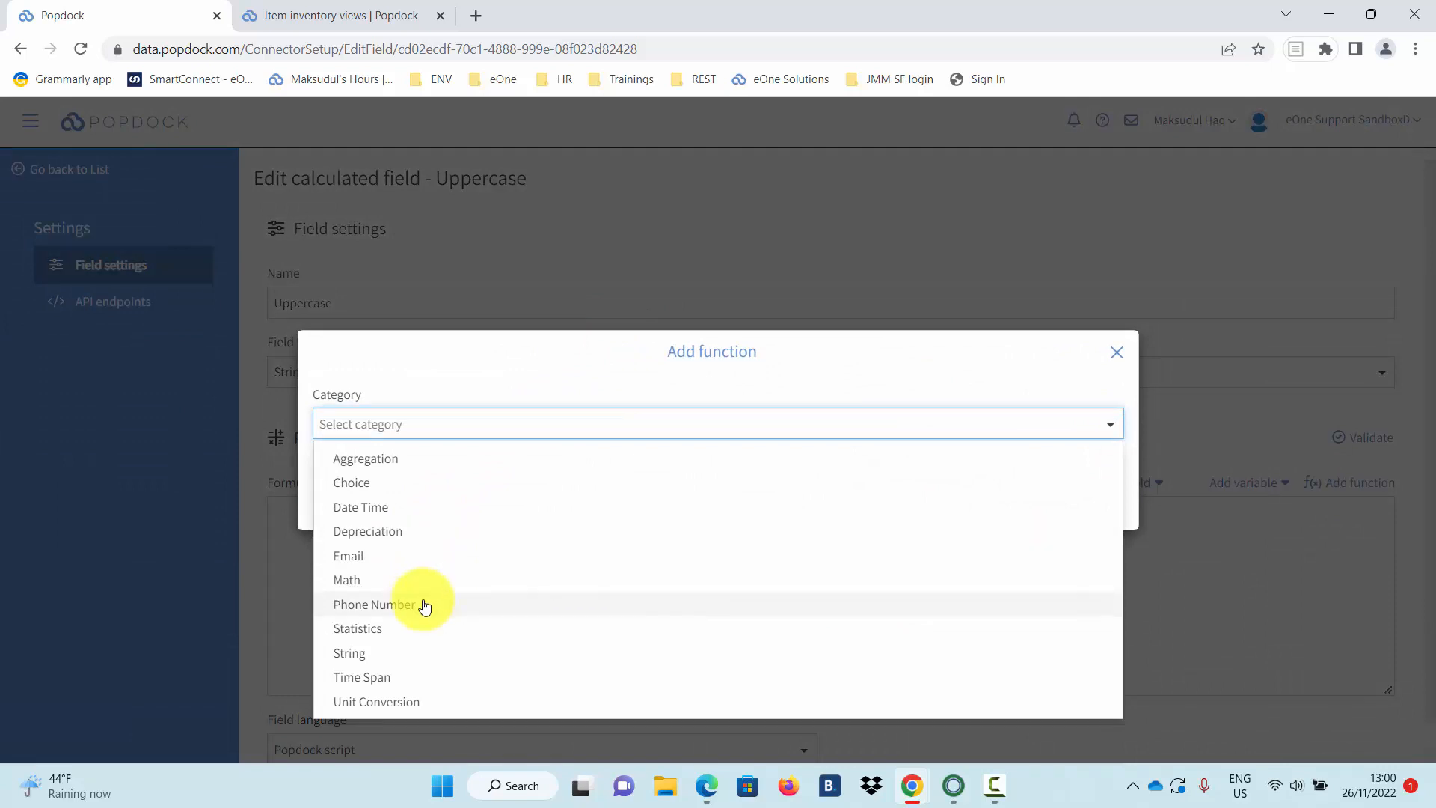
left_click(380, 655)
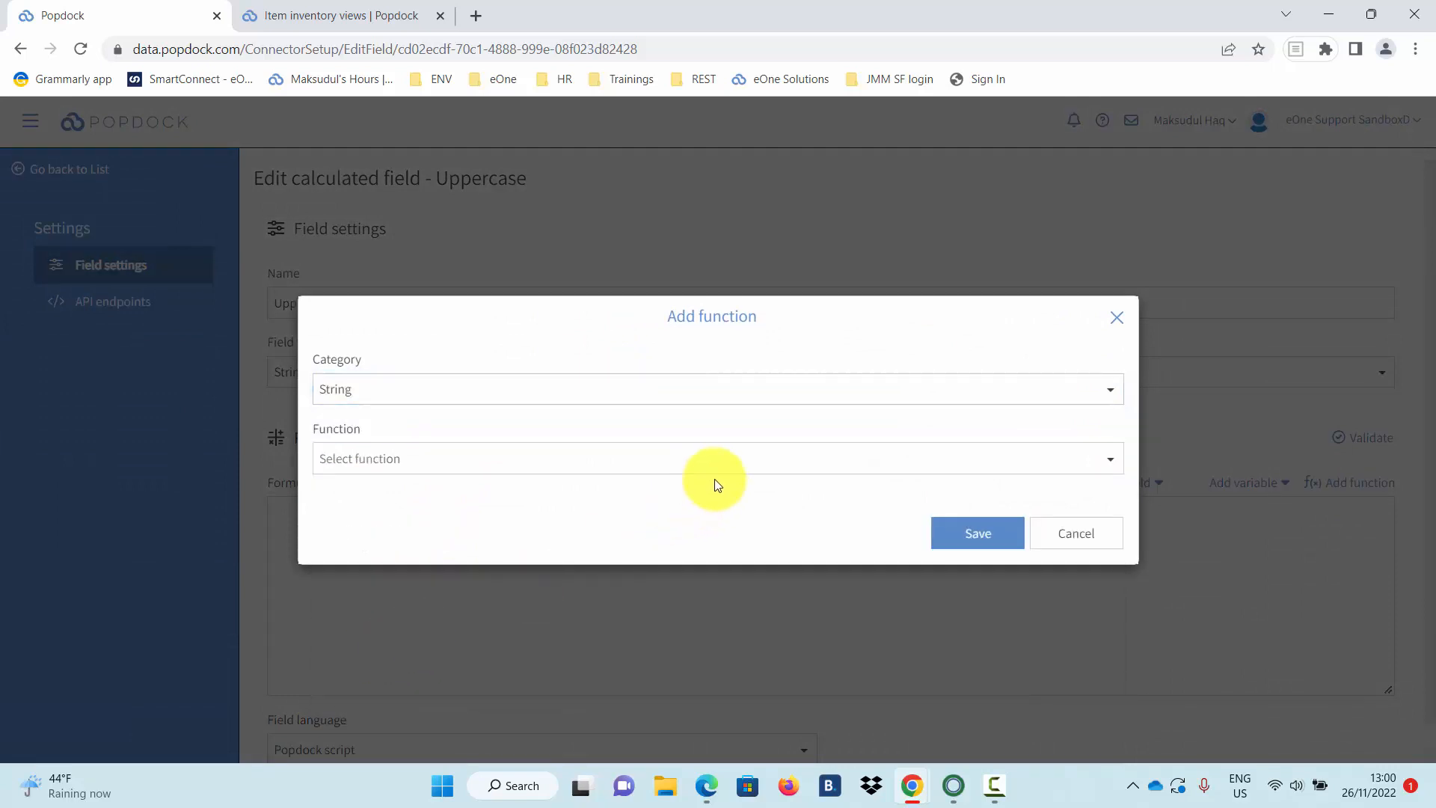
left_click(769, 464)
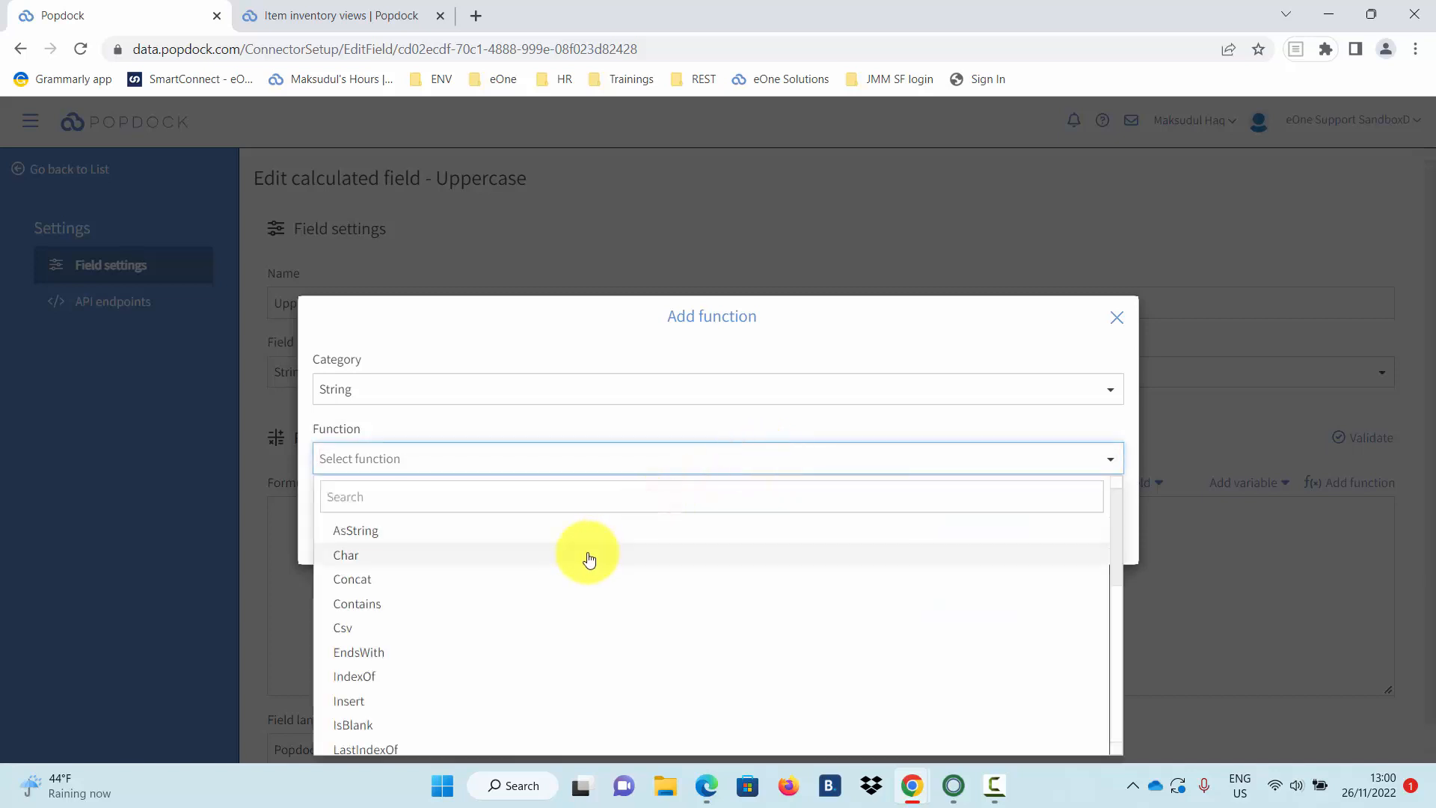
scroll(585, 568, "down", 4)
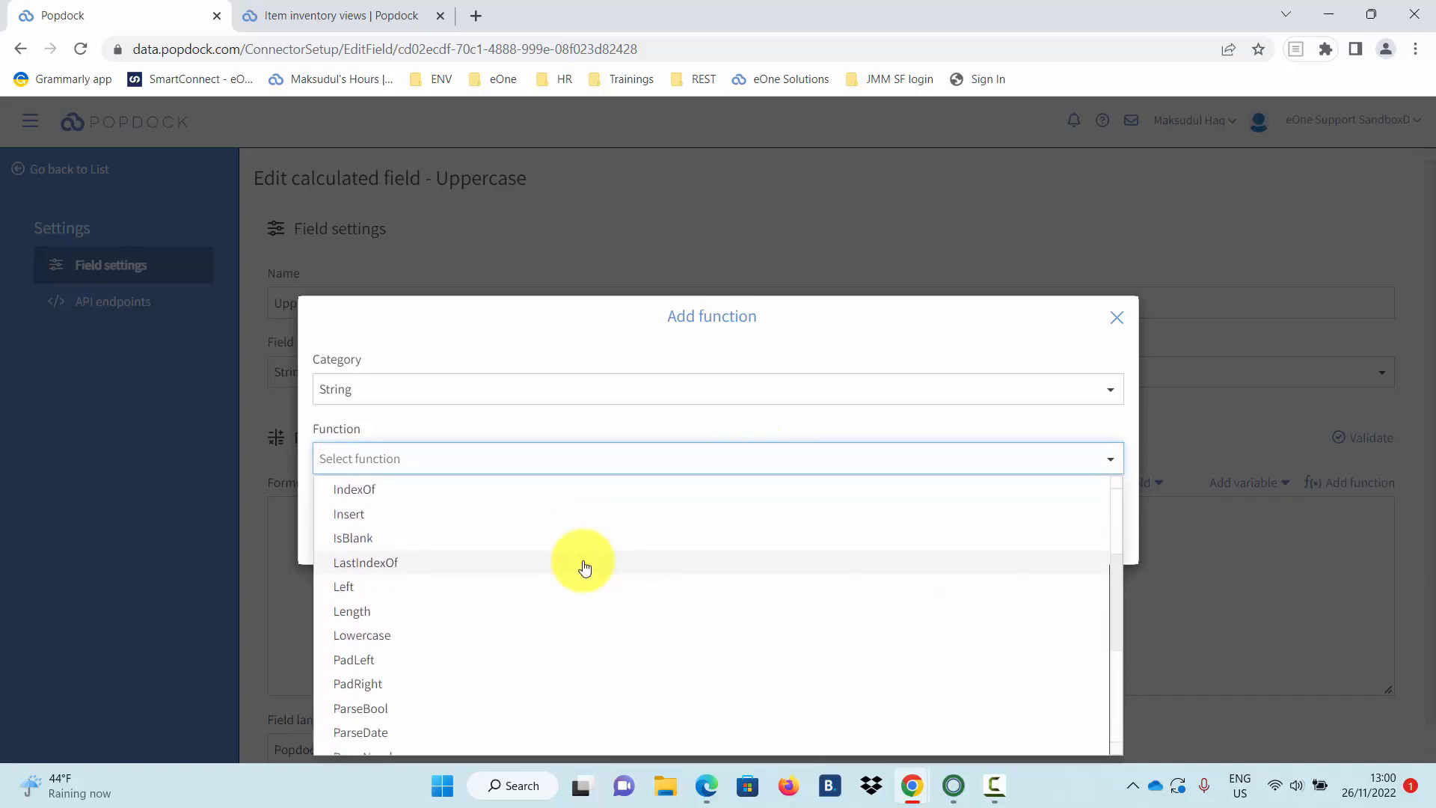
scroll(585, 568, "down", 3)
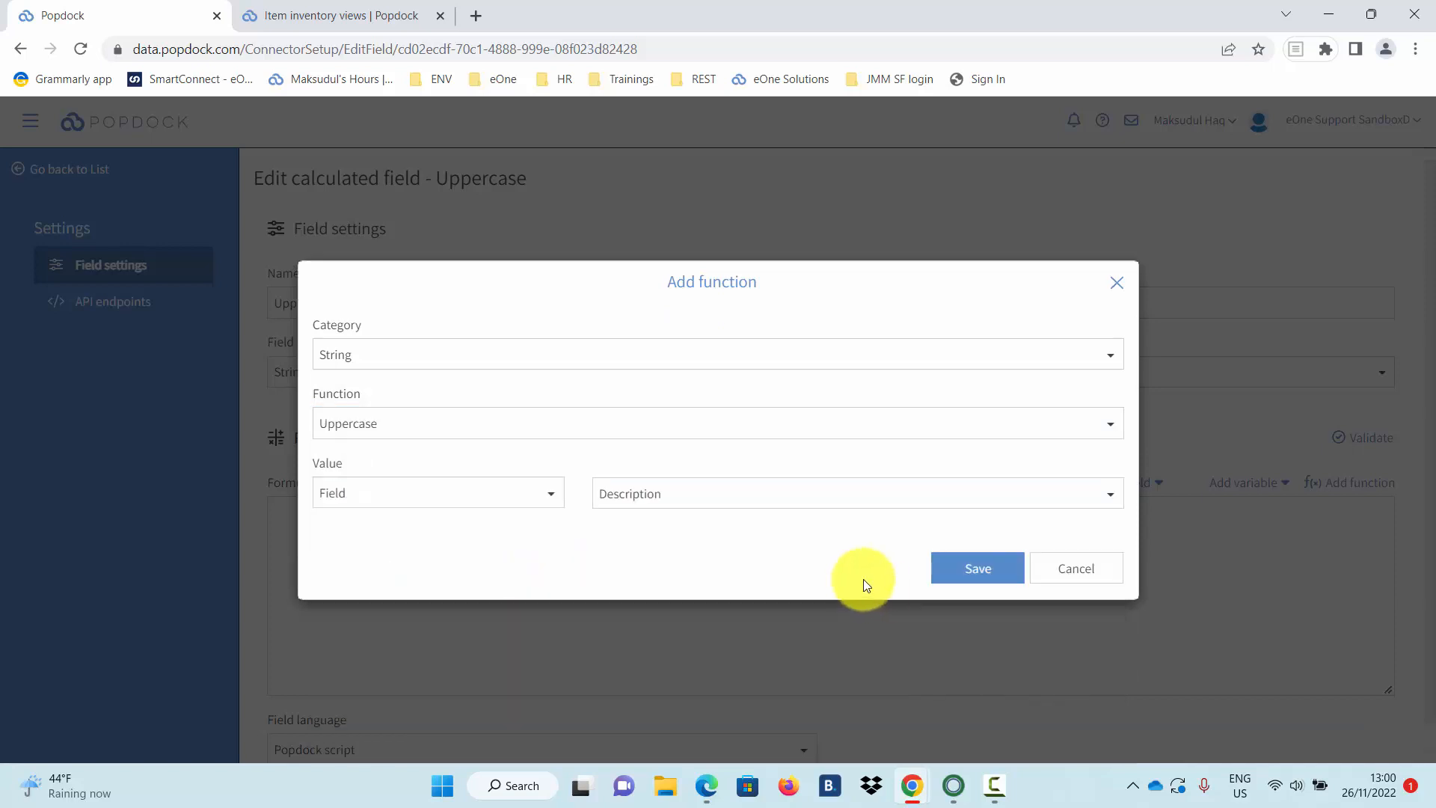
left_click(966, 572)
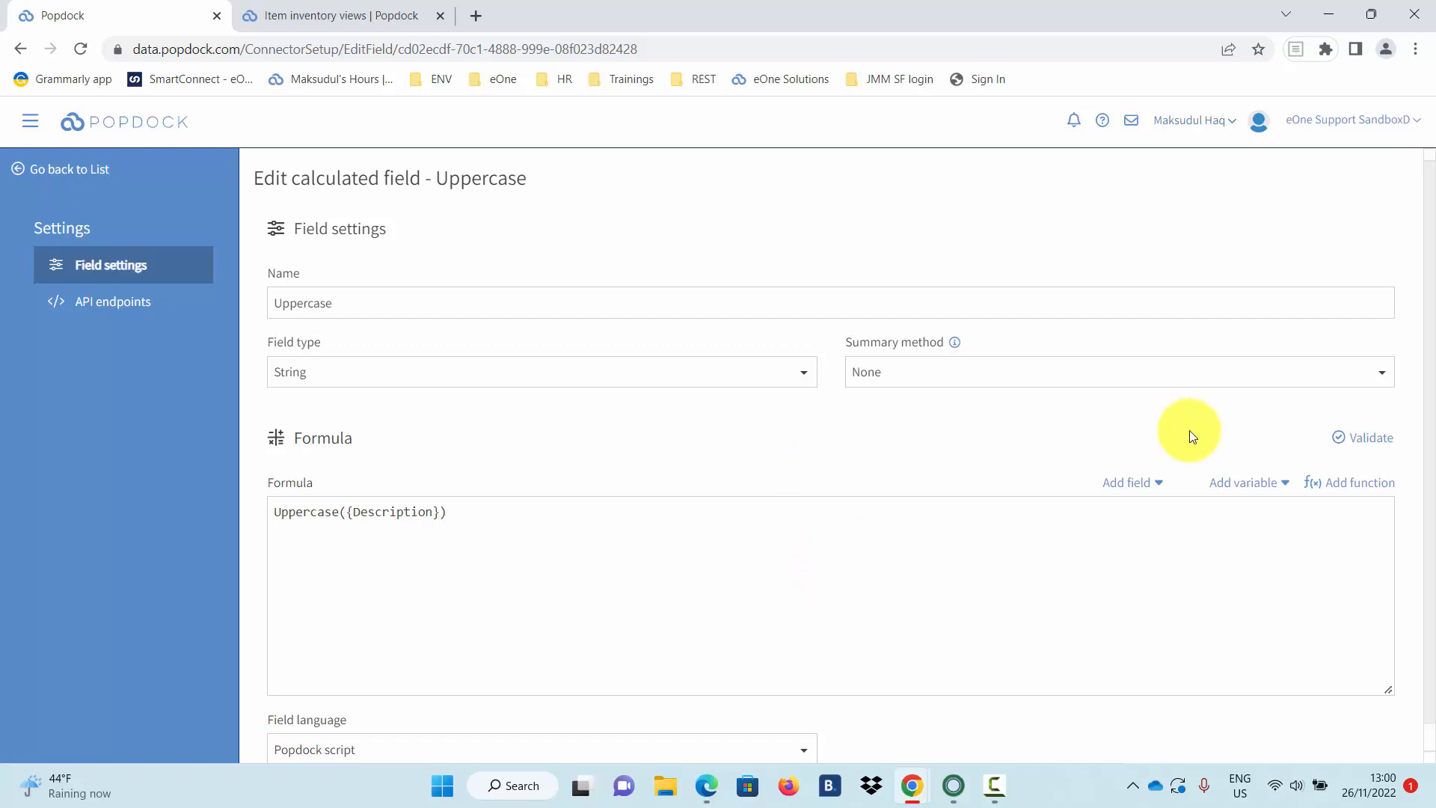
Validate the formula, return to the list and check the first row's Uppercase value.
left_click(1378, 447)
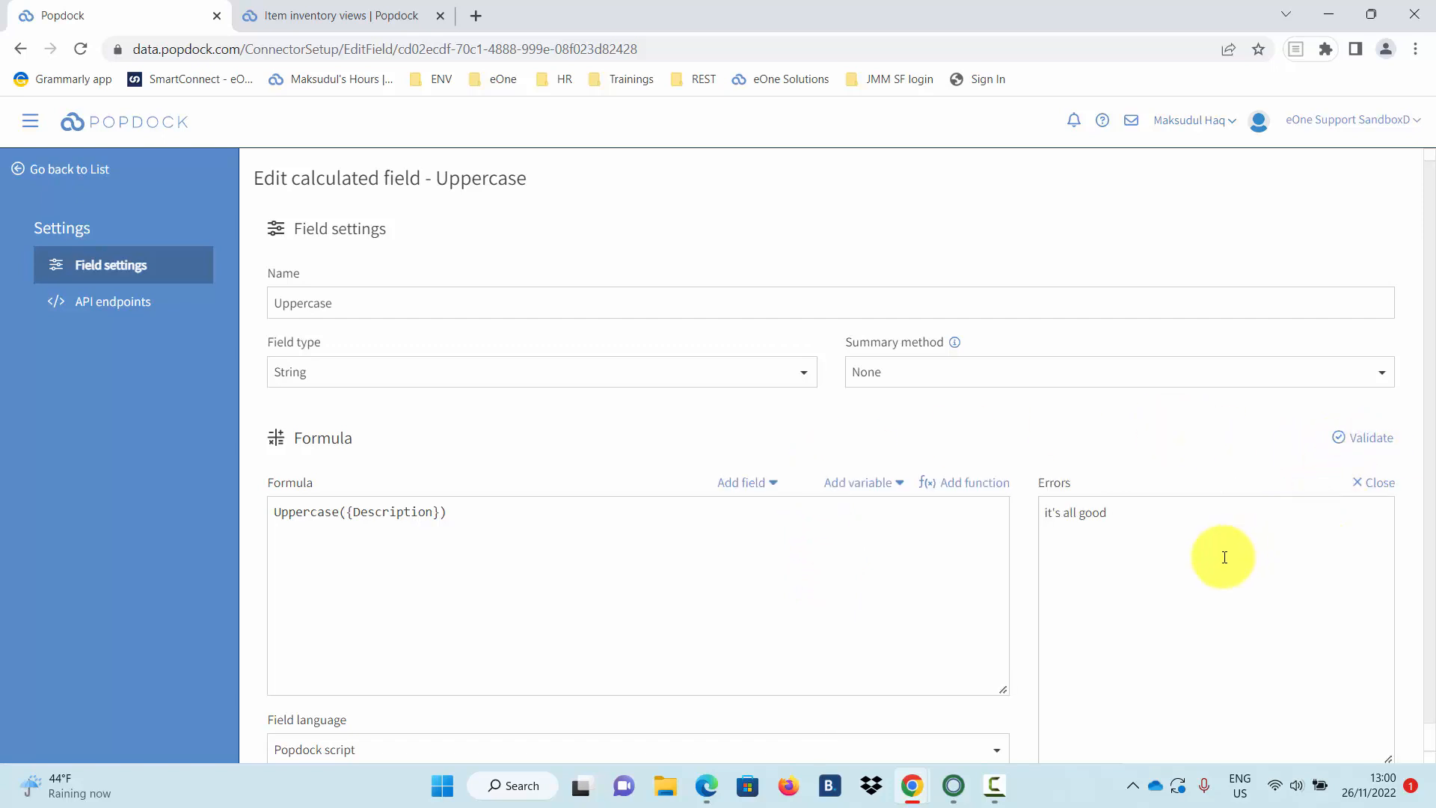
left_click(23, 177)
left_click(1243, 318)
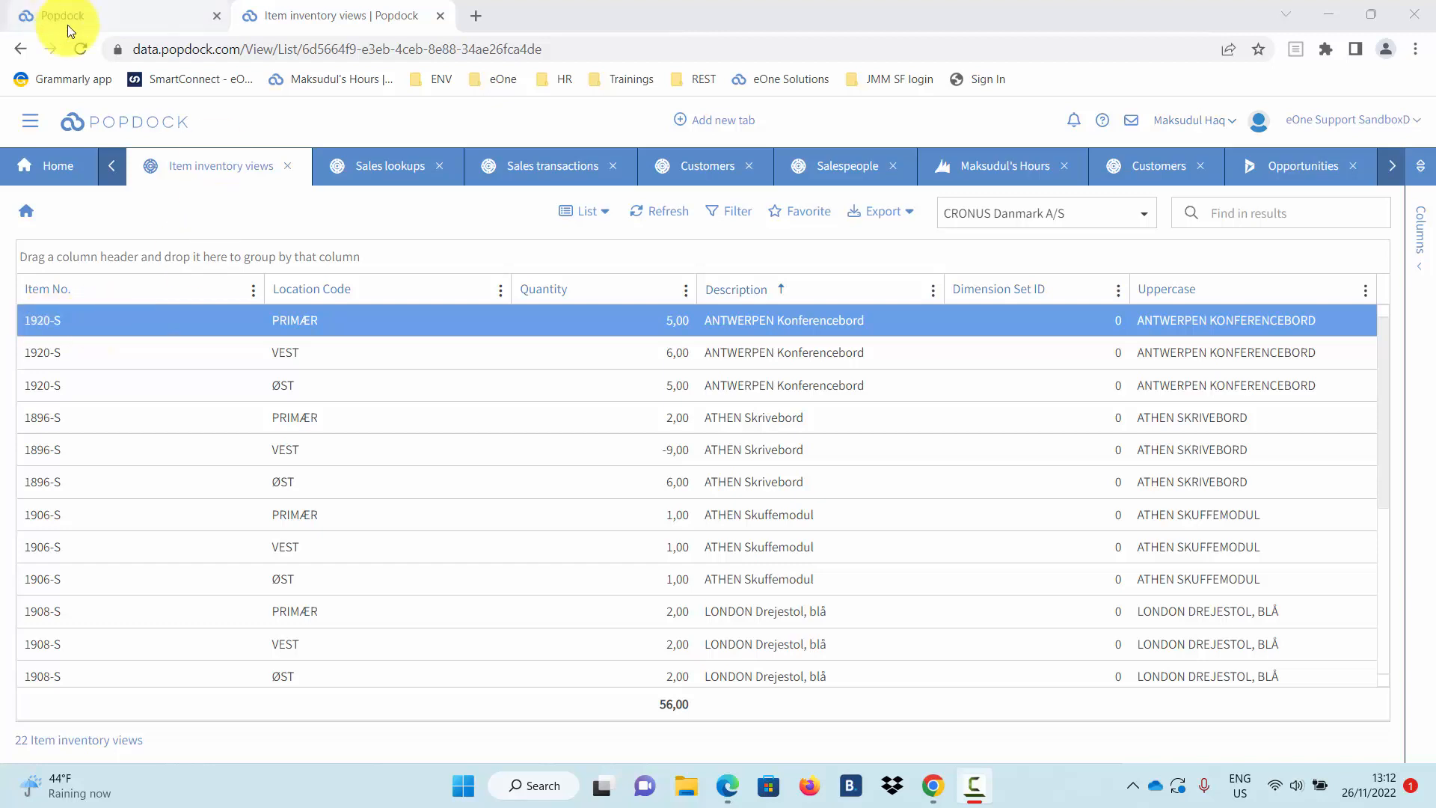
Make Item No. the key field of the Item inventory views list.
left_click(124, 26)
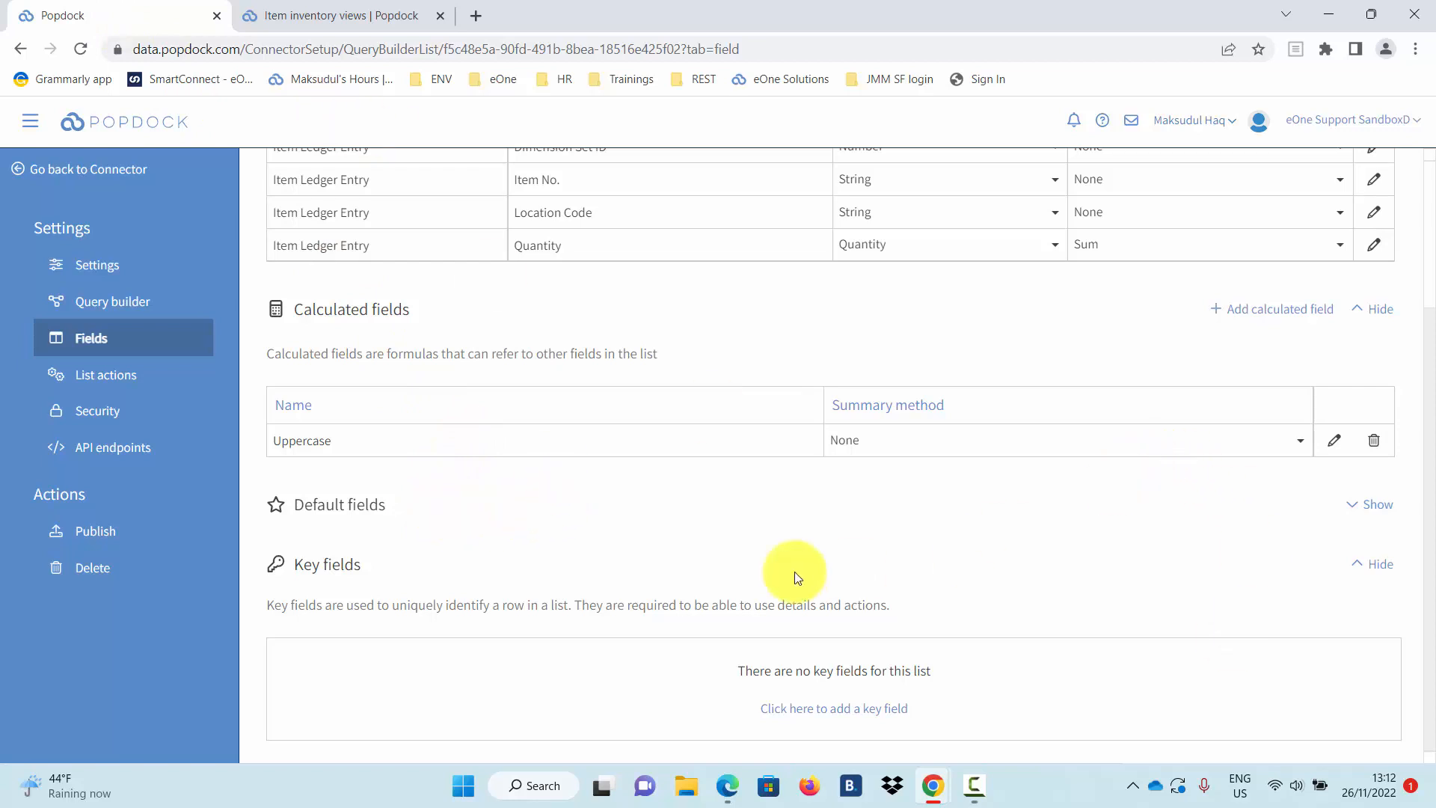
left_click(823, 716)
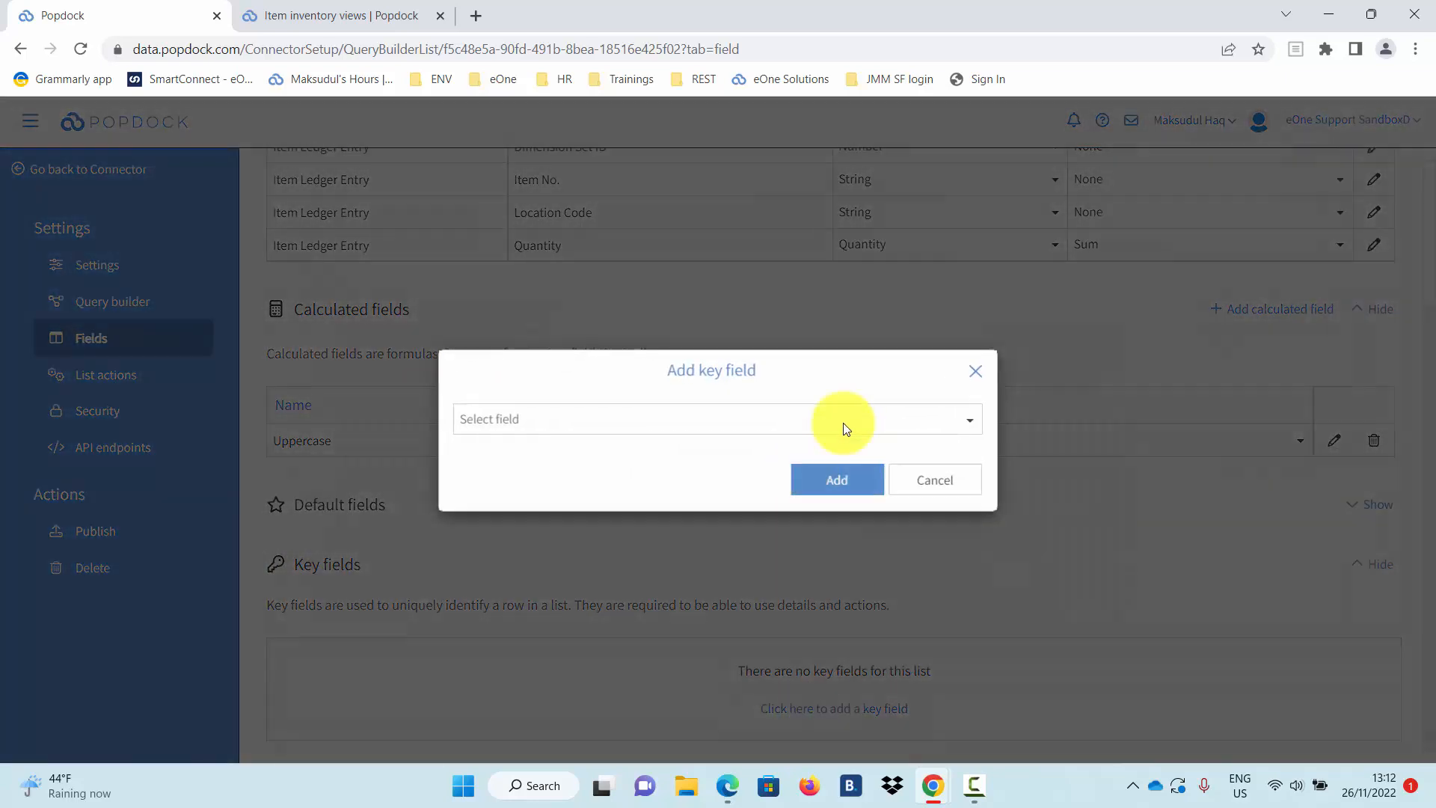
left_click(904, 433)
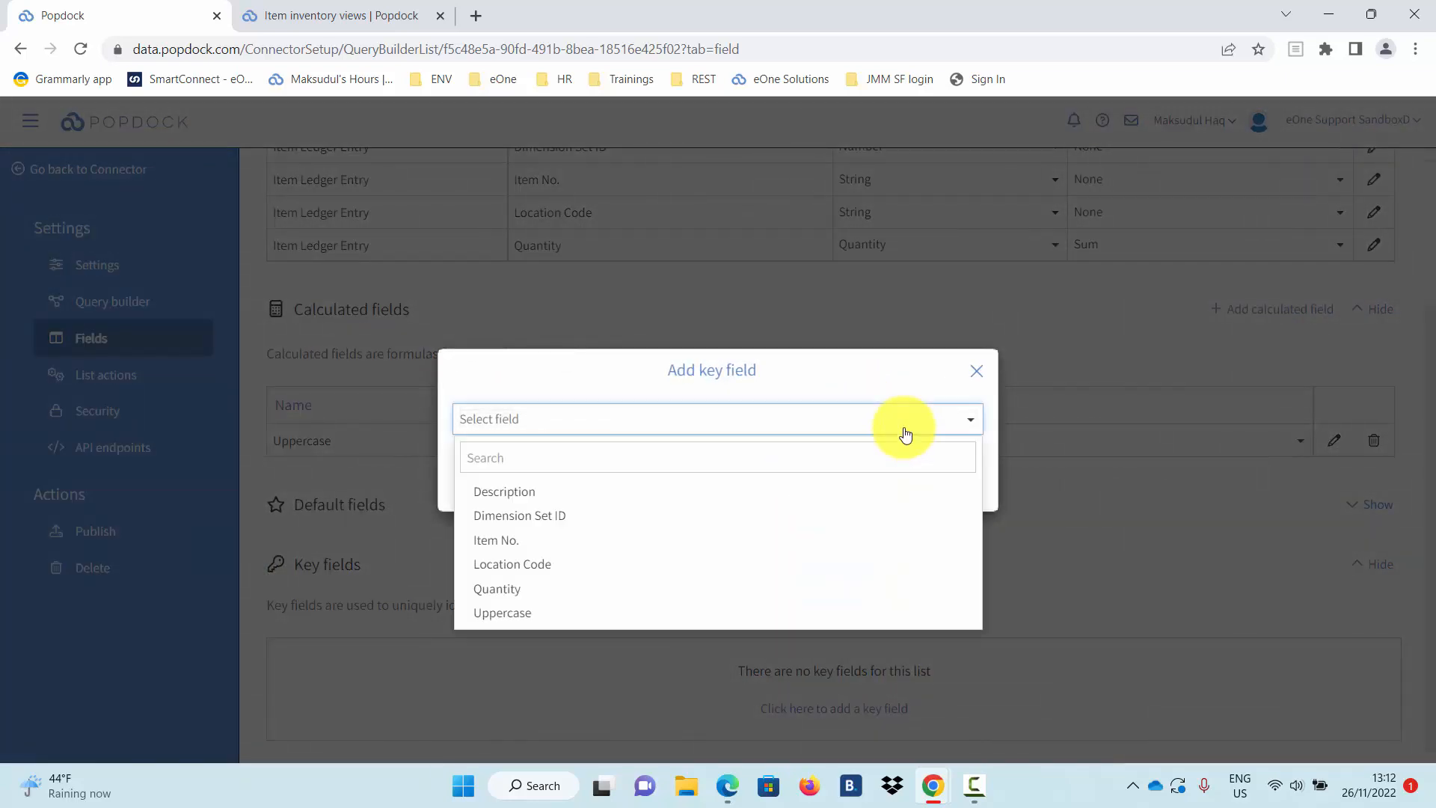
left_click(516, 553)
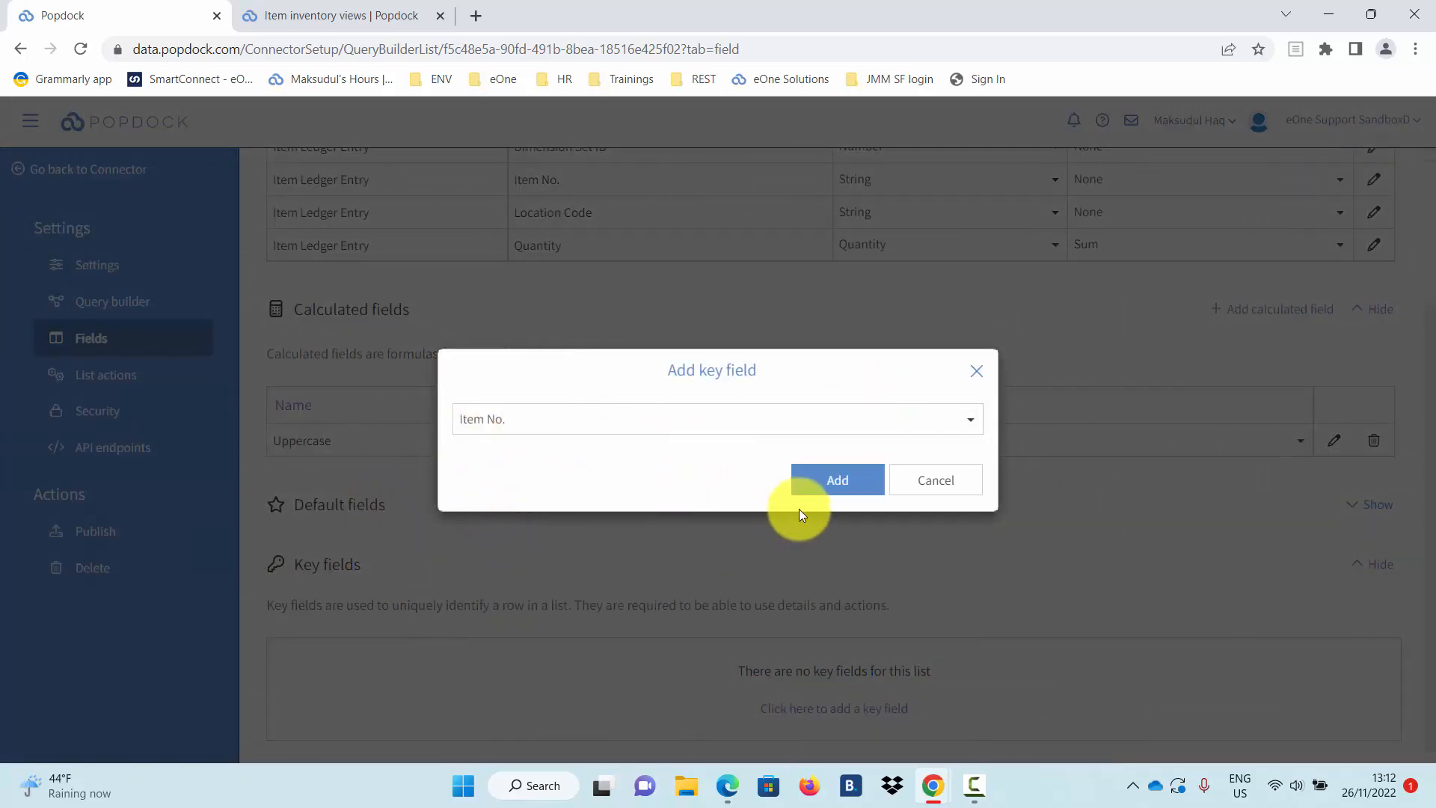
left_click(834, 490)
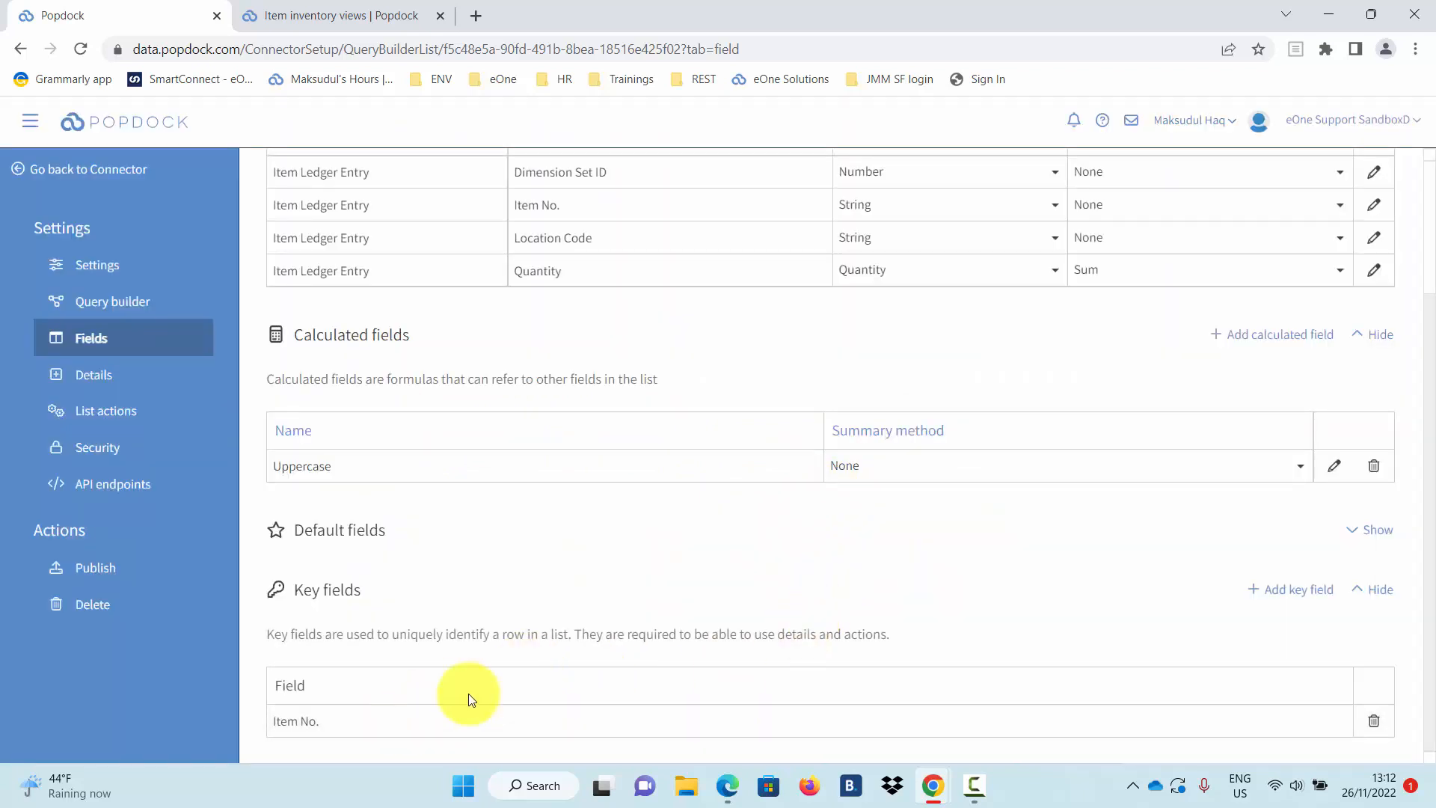
left_click(129, 387)
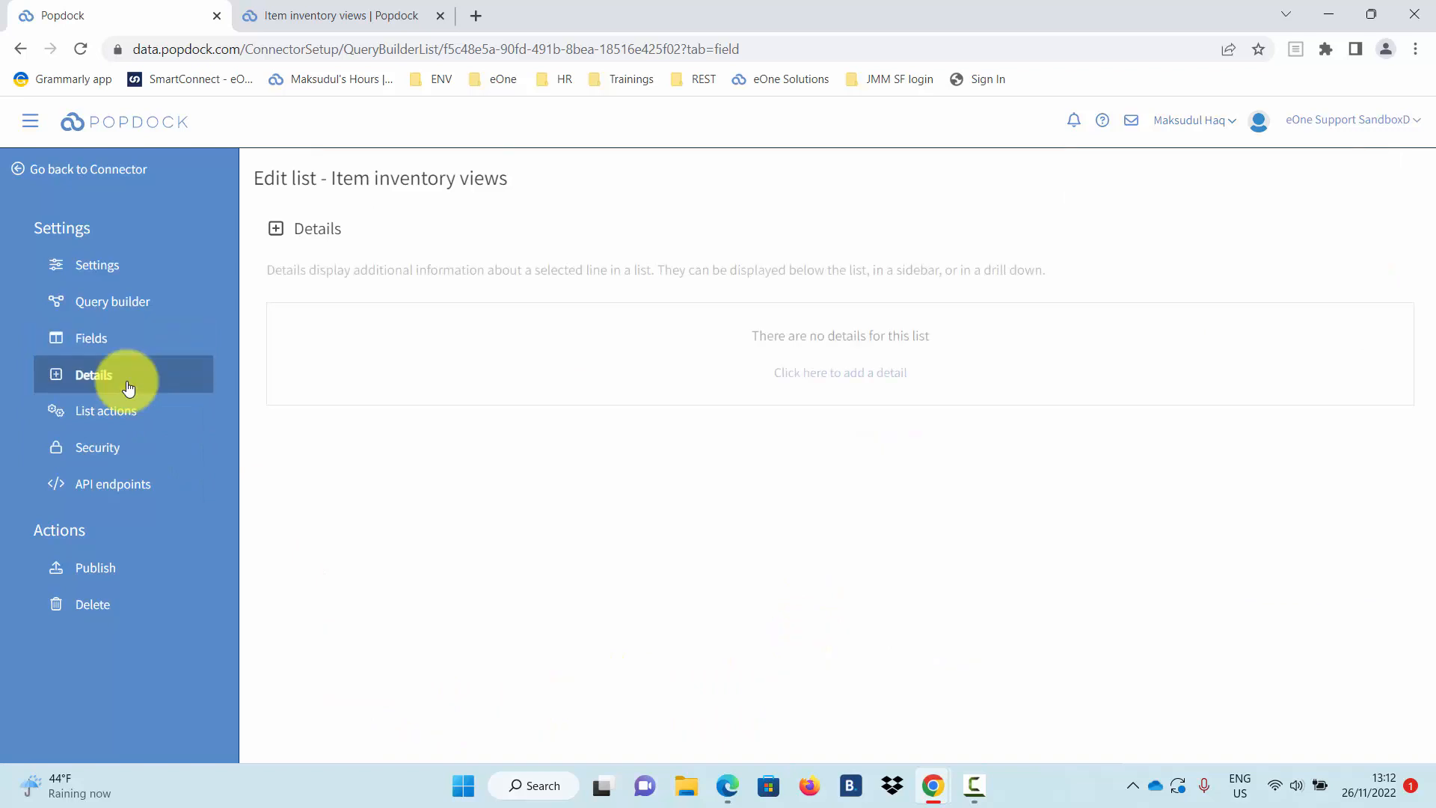
Add a new List-type detail that drills down to a new page.
left_click(880, 385)
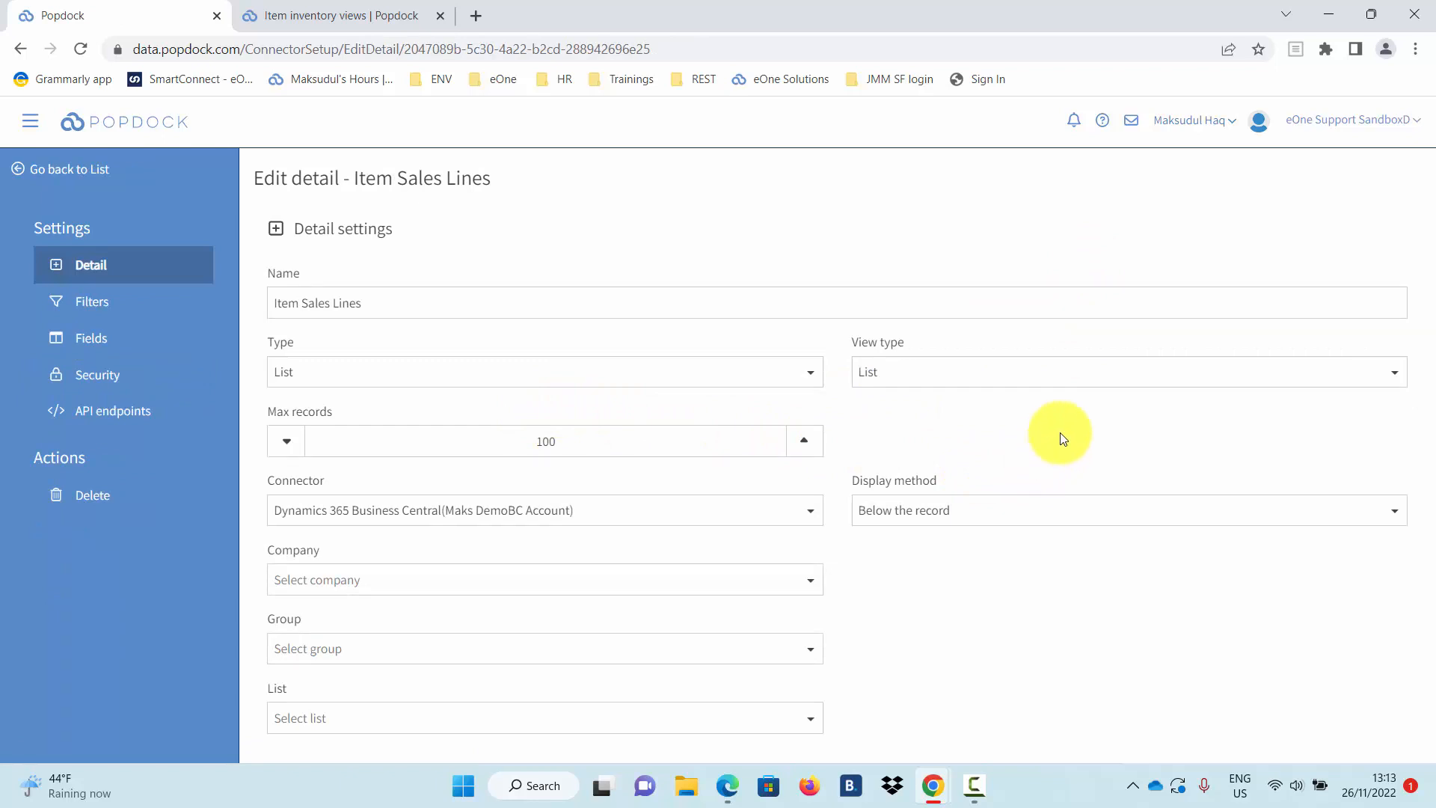
left_click(1285, 383)
left_click(1303, 336)
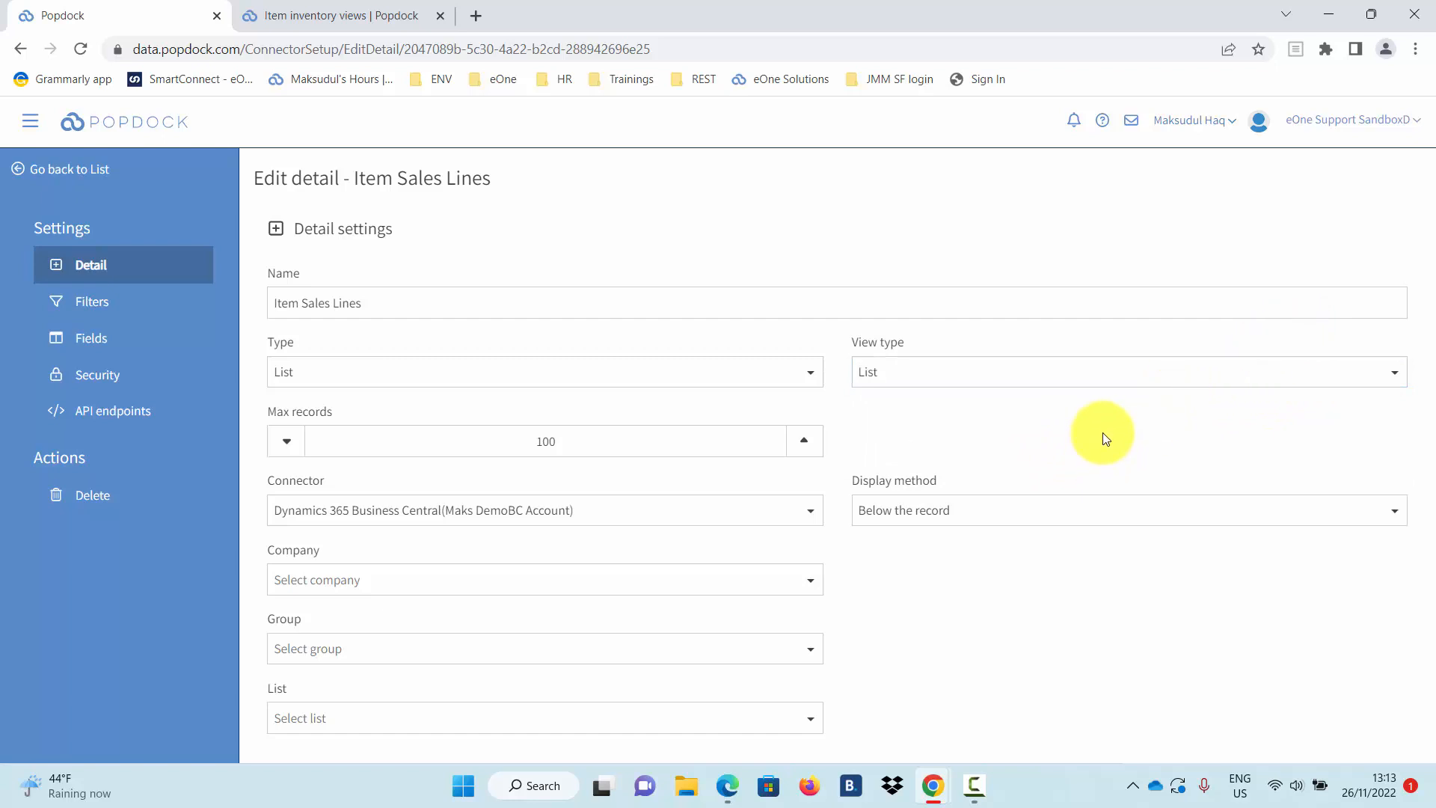
left_click(1056, 511)
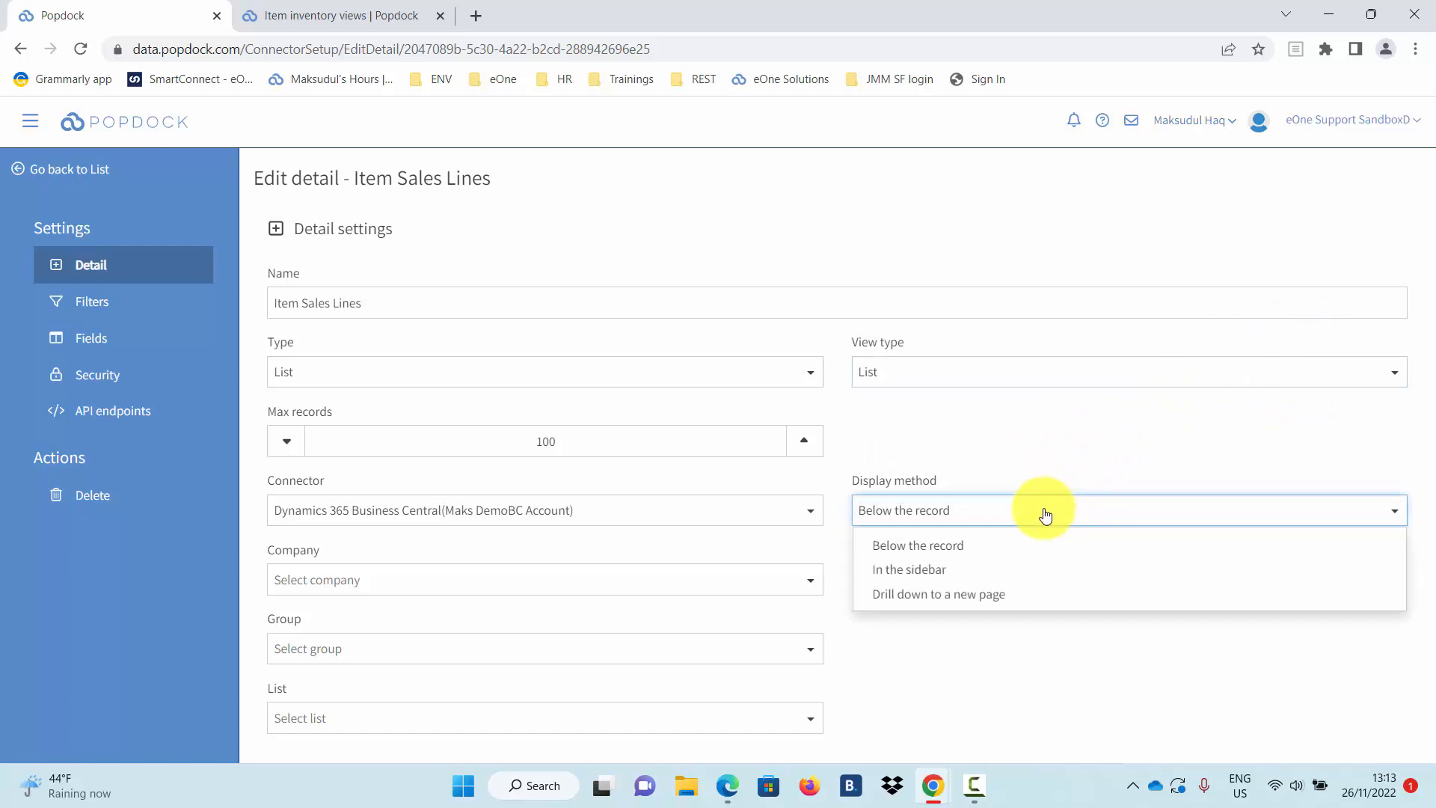
left_click(920, 595)
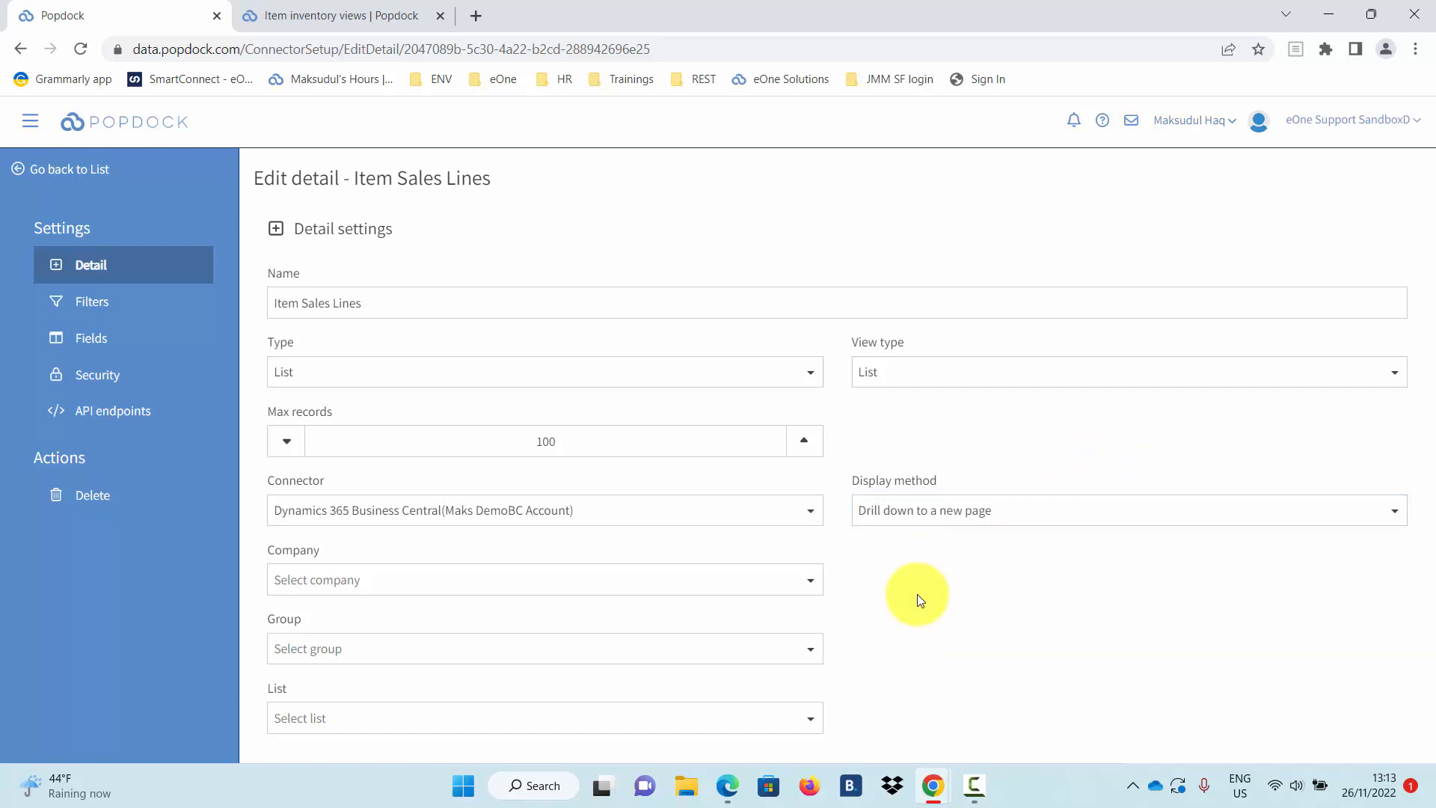
Point the detail at company CRONUS Danmark A/S, group Sales, list Sales lines.
left_click(717, 583)
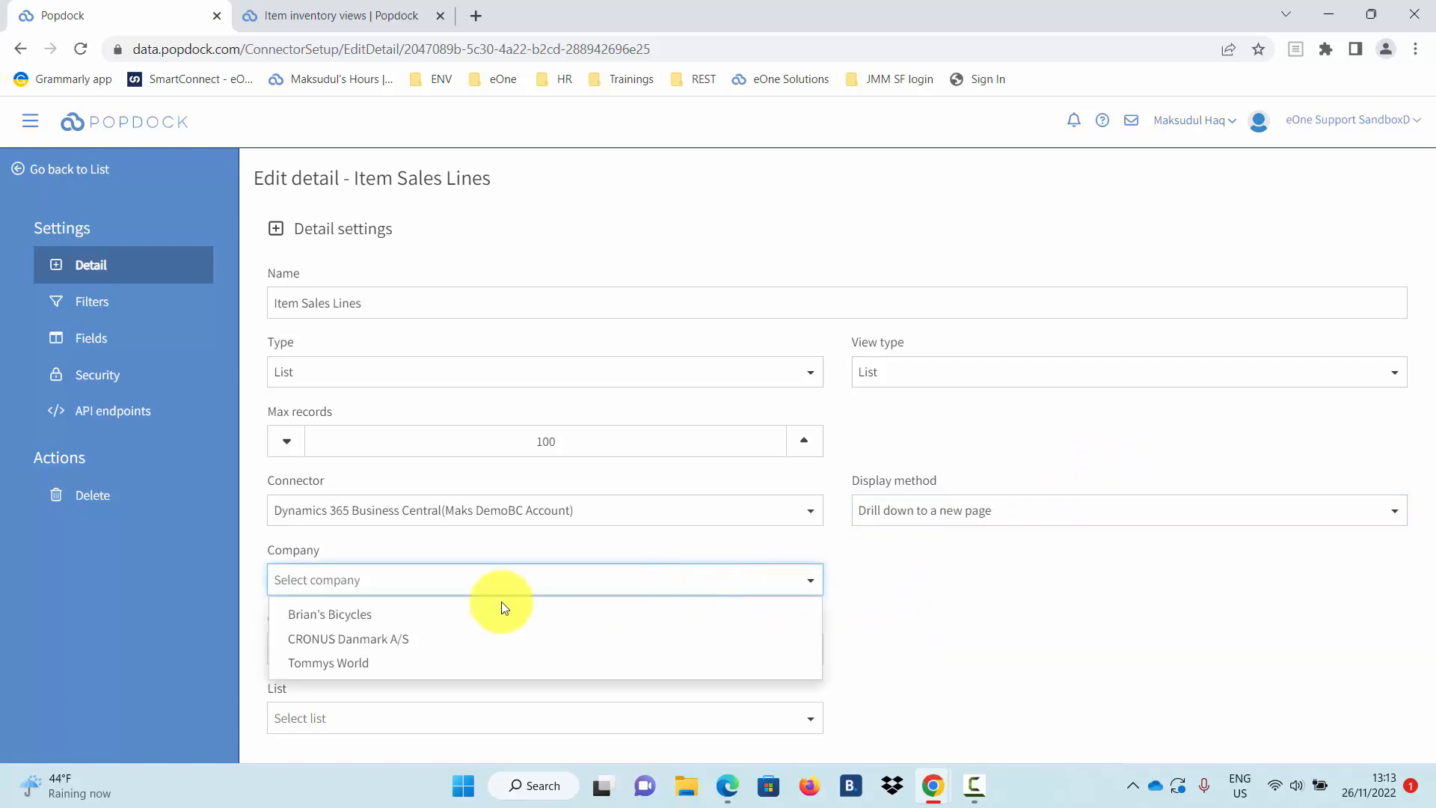
left_click(386, 638)
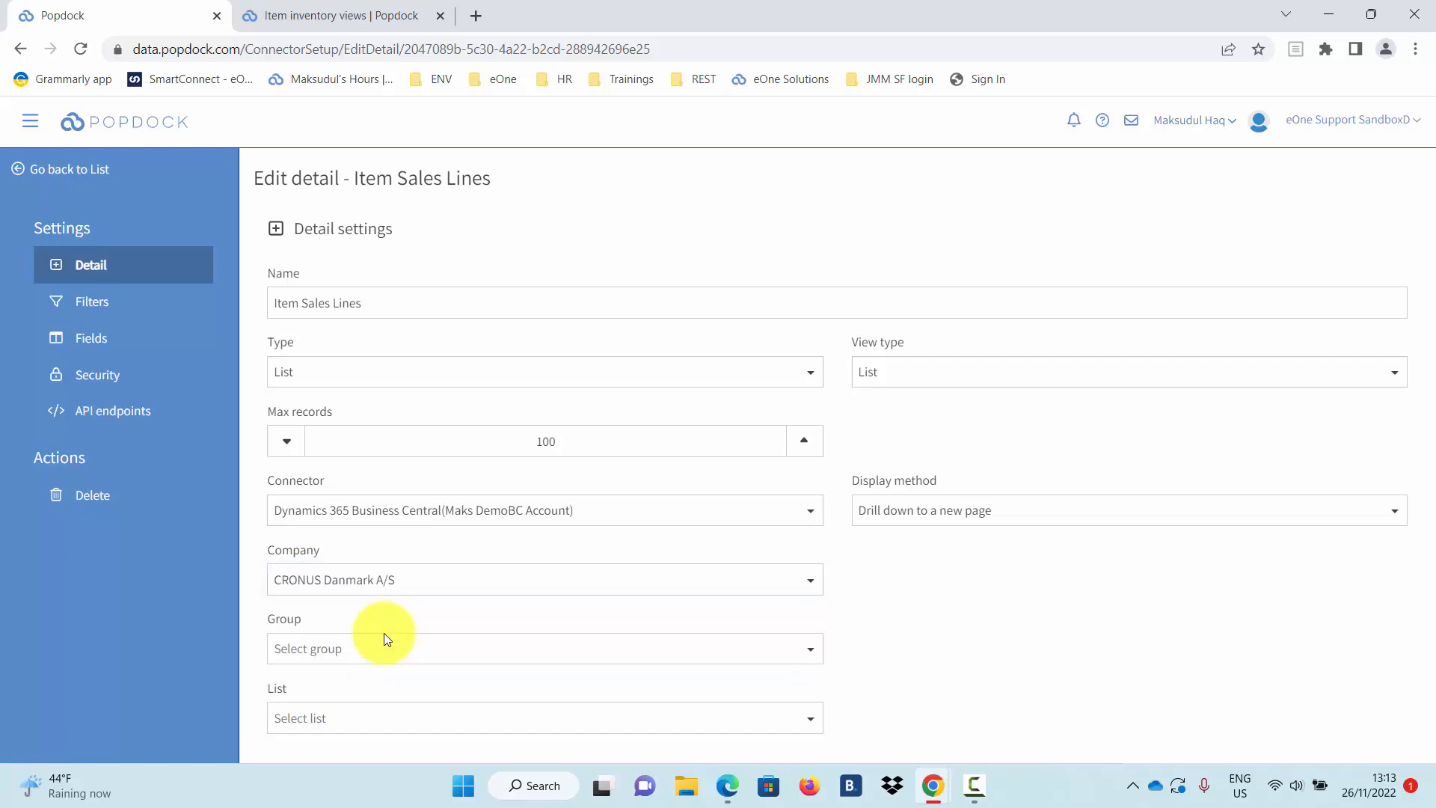
left_click(812, 653)
scroll(488, 666, "down", 2)
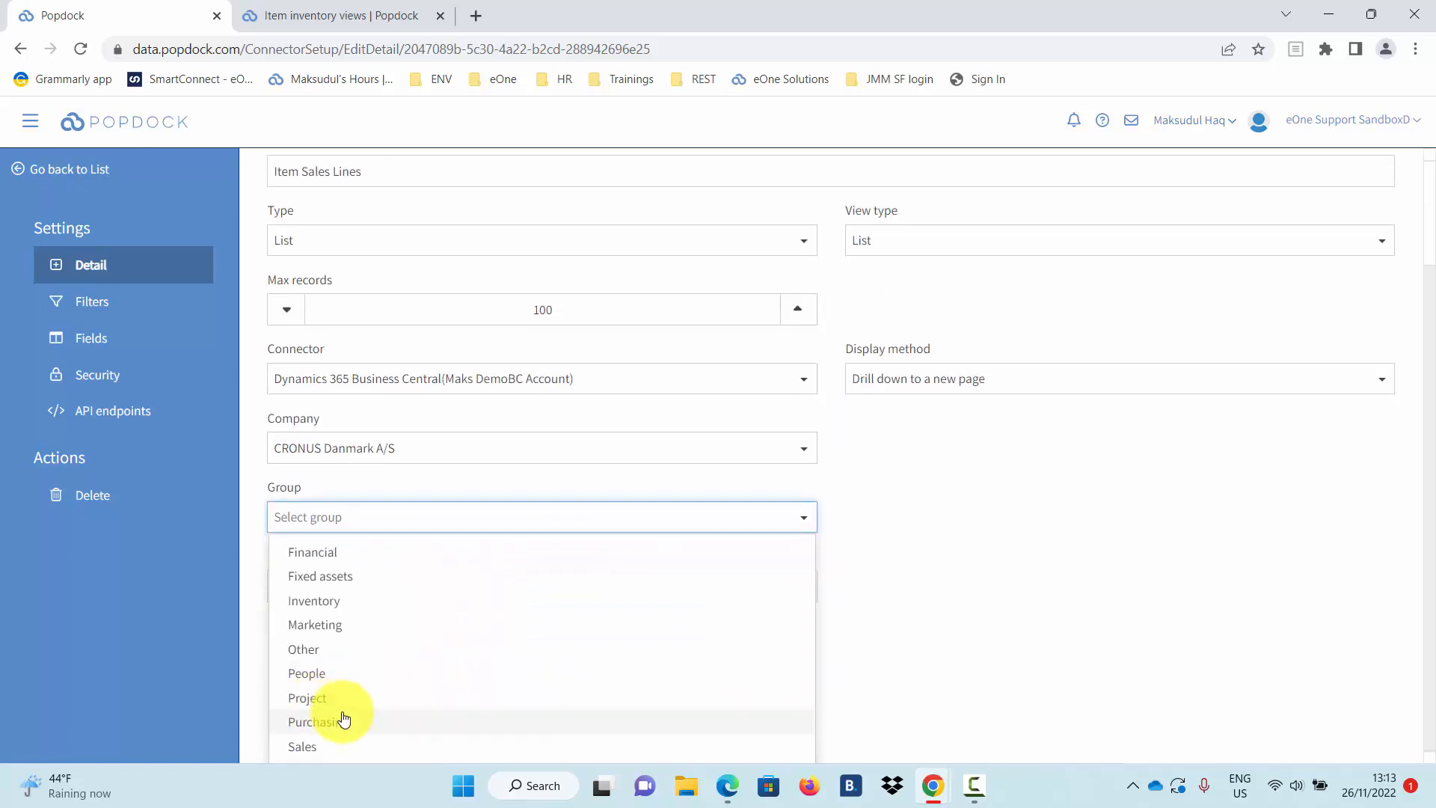
left_click(336, 748)
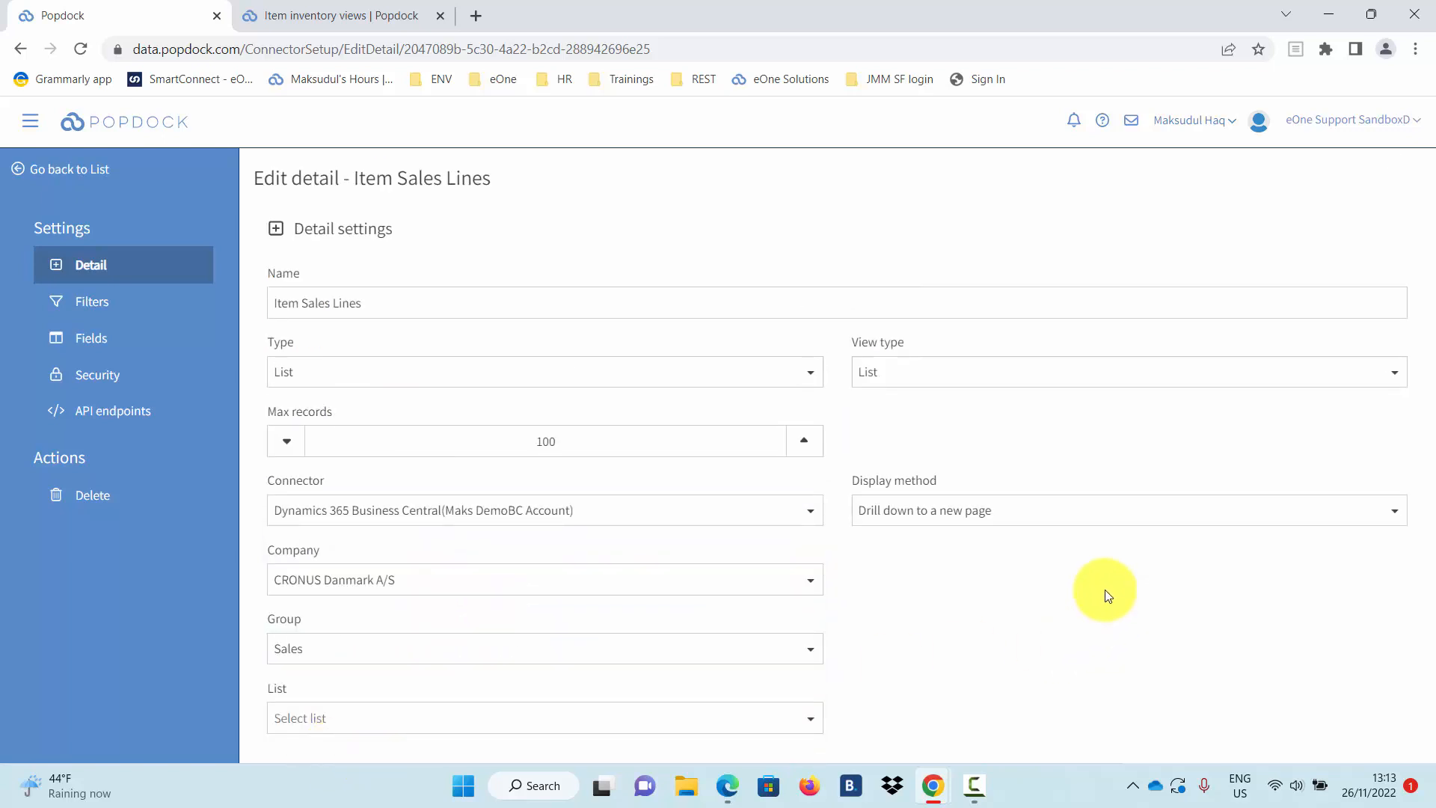
left_click(792, 718)
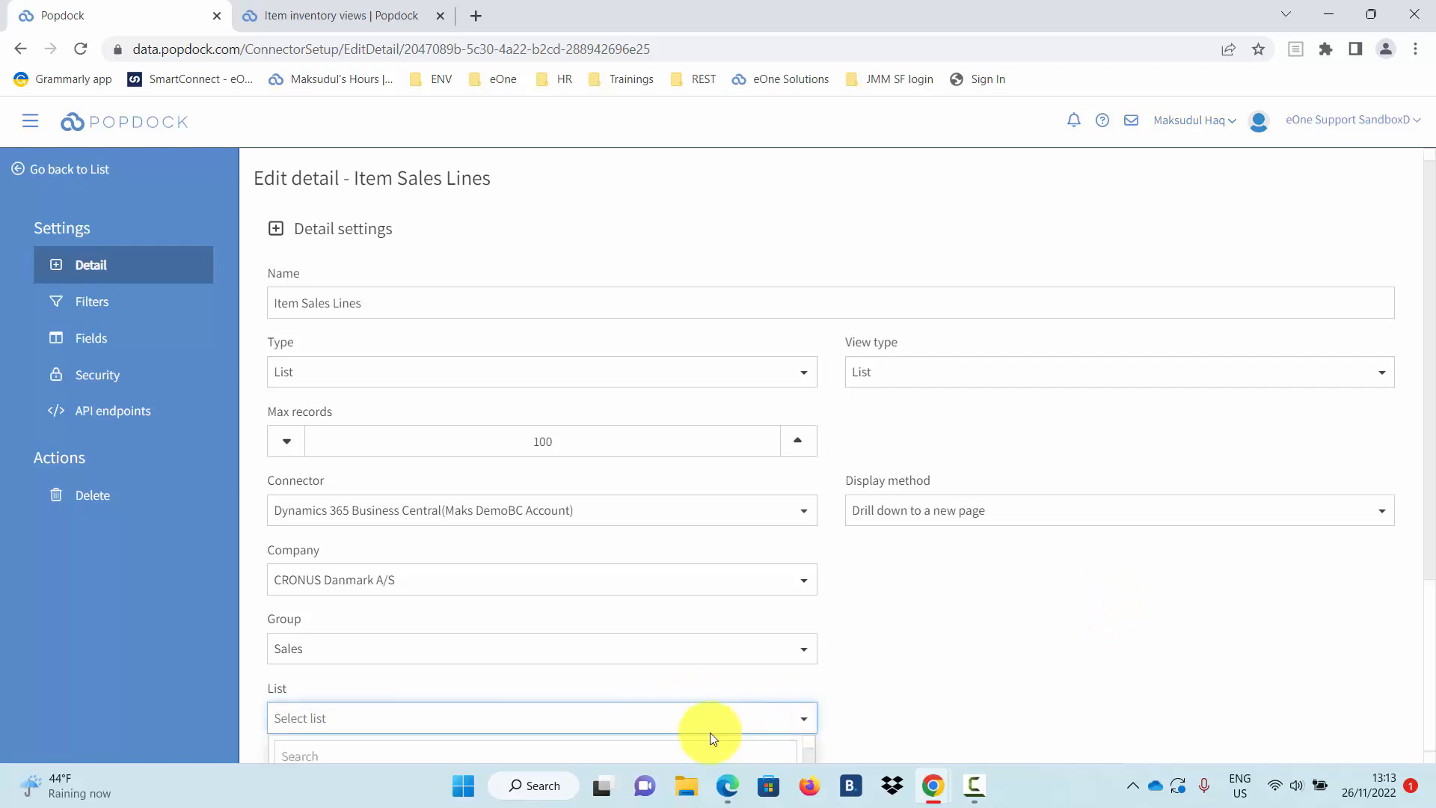
scroll(1065, 694, "down", 4)
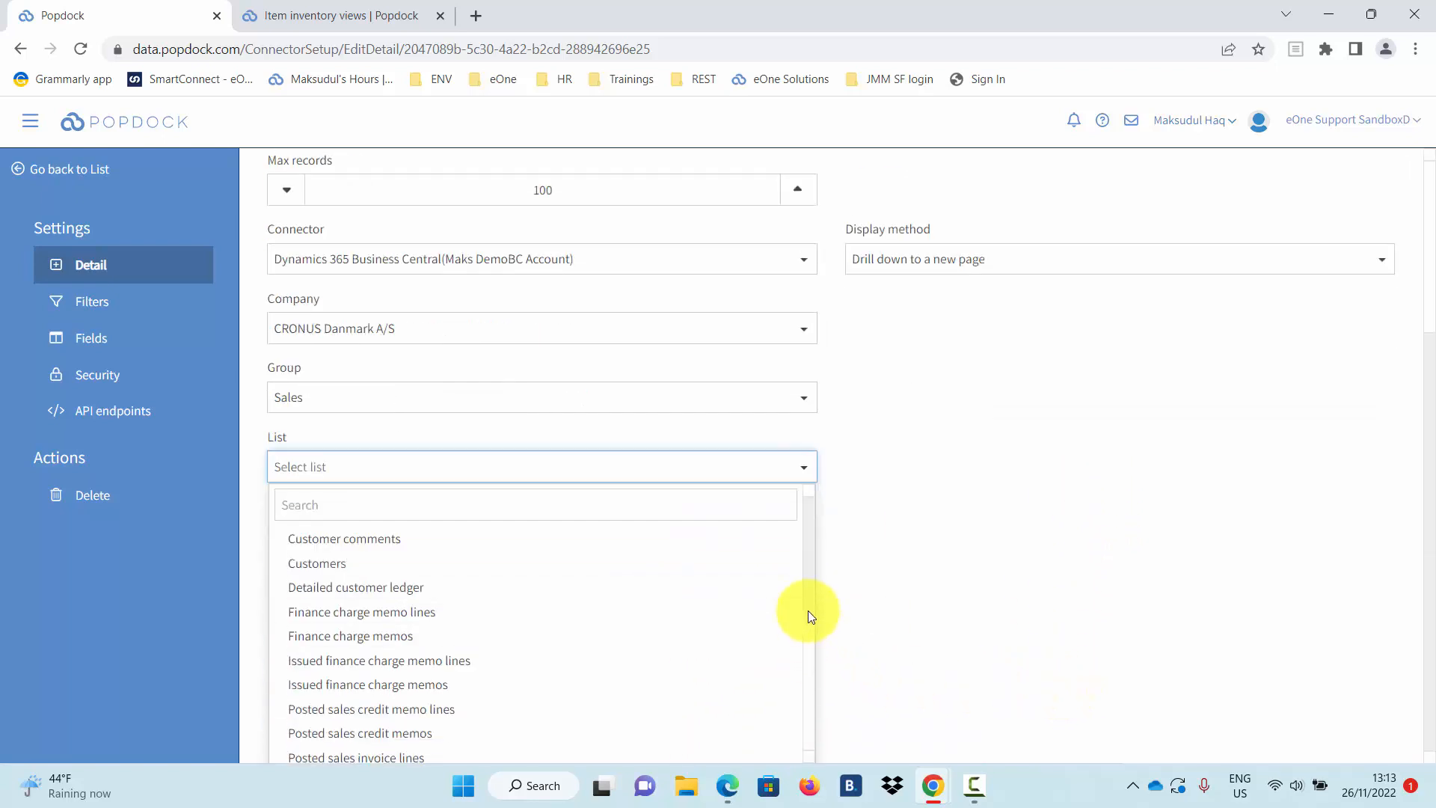
scroll(808, 610, "down", 1)
scroll(812, 653, "down", 2)
scroll(820, 709, "down", 2)
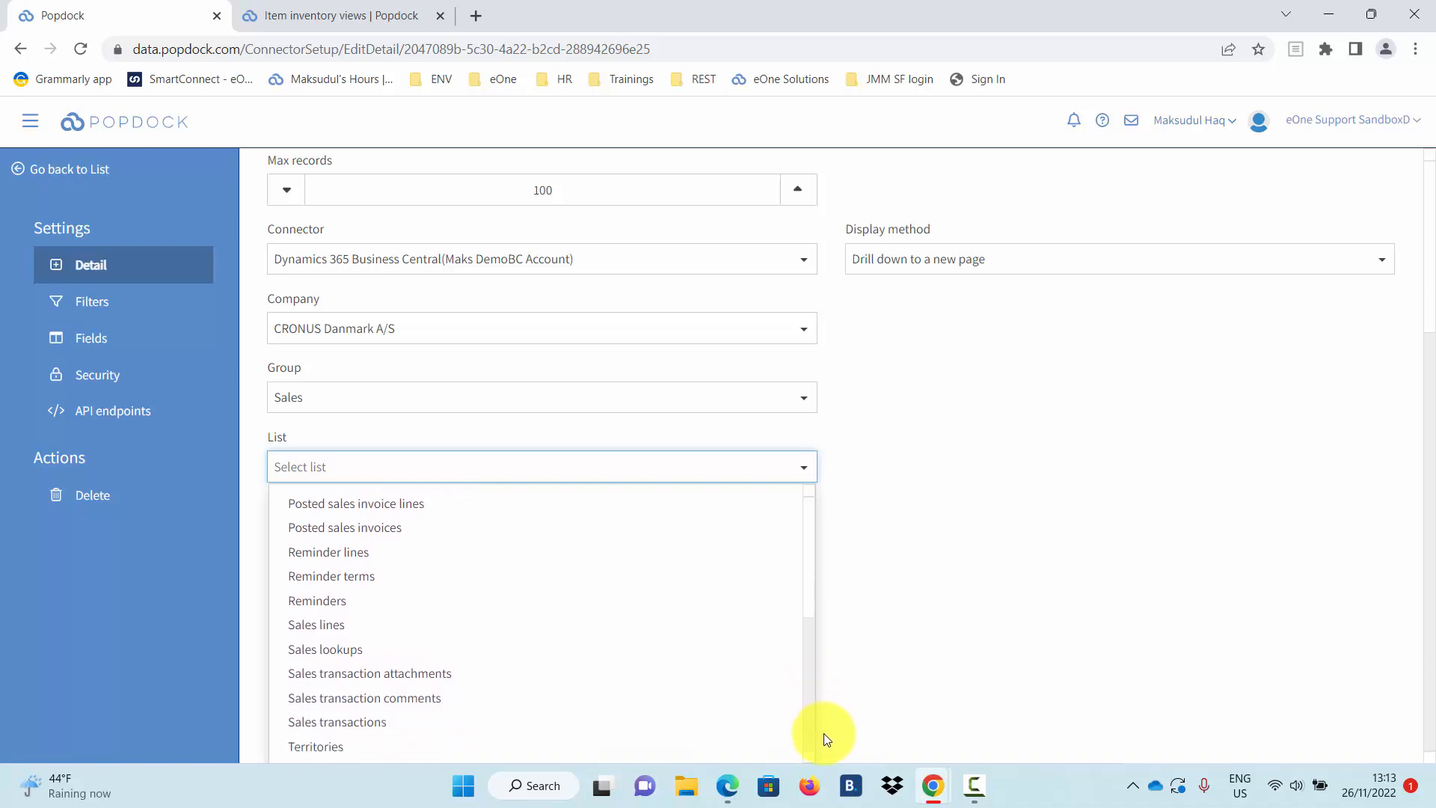
left_click(459, 620)
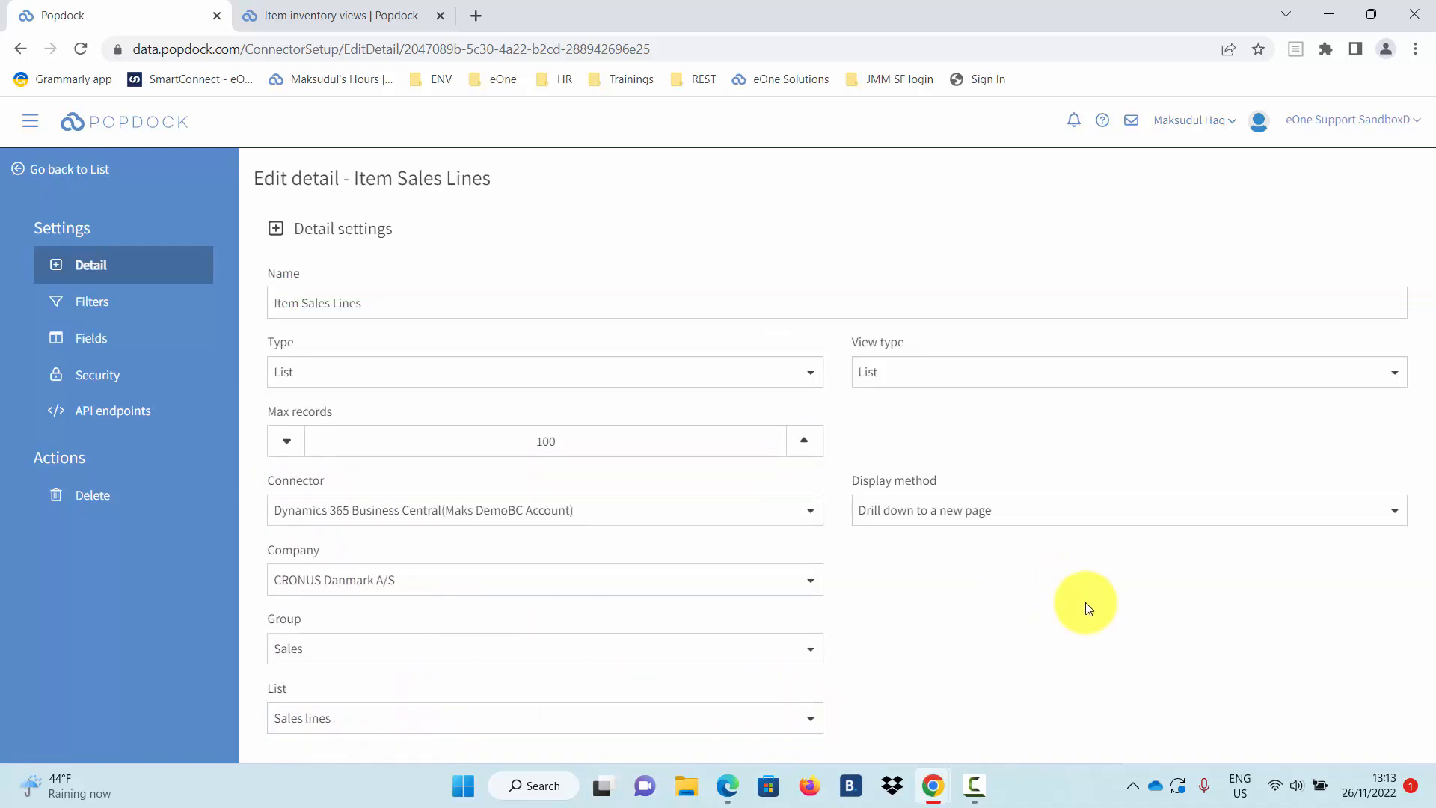
left_click(112, 319)
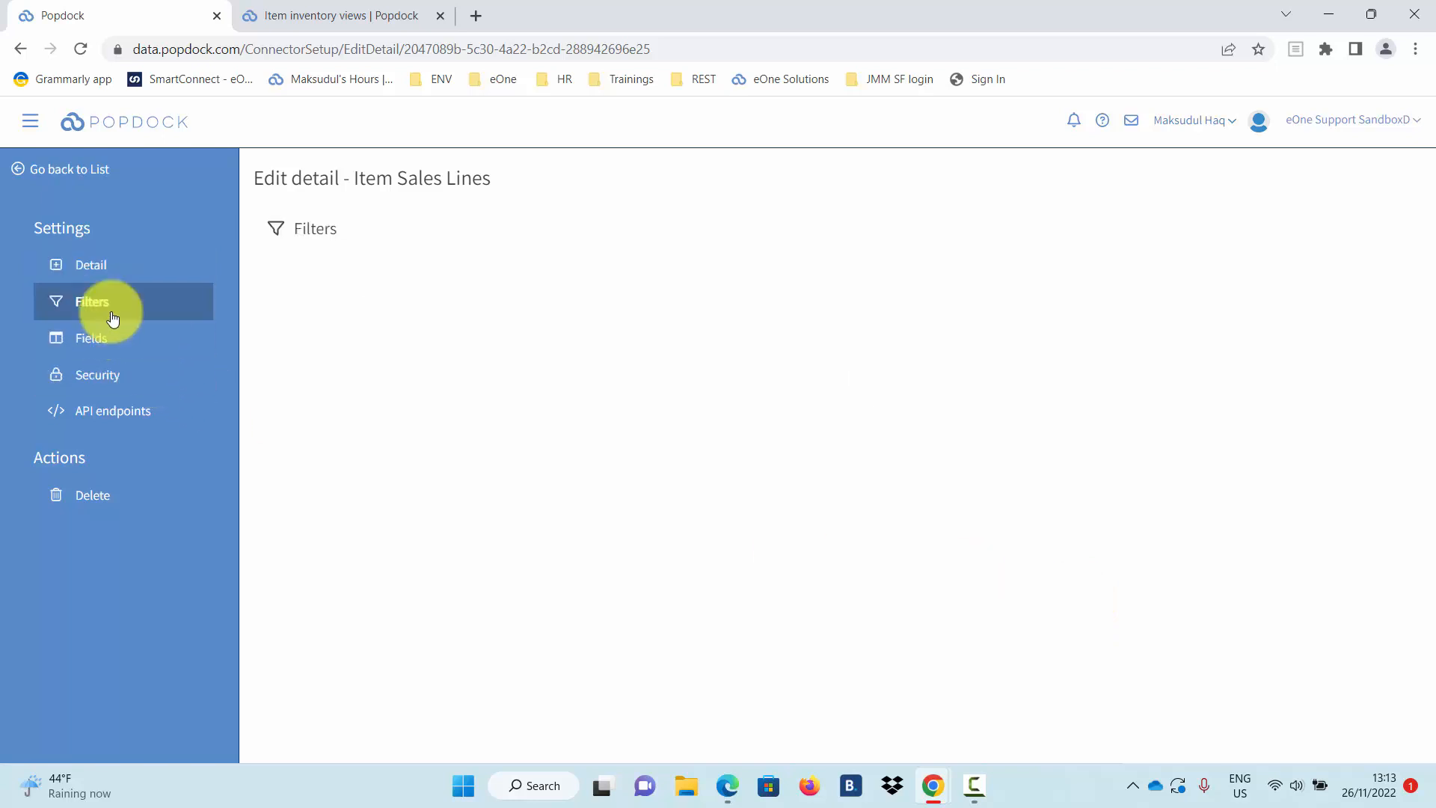
Add a detail filter where Number equals the parent list's Item No.
left_click(889, 332)
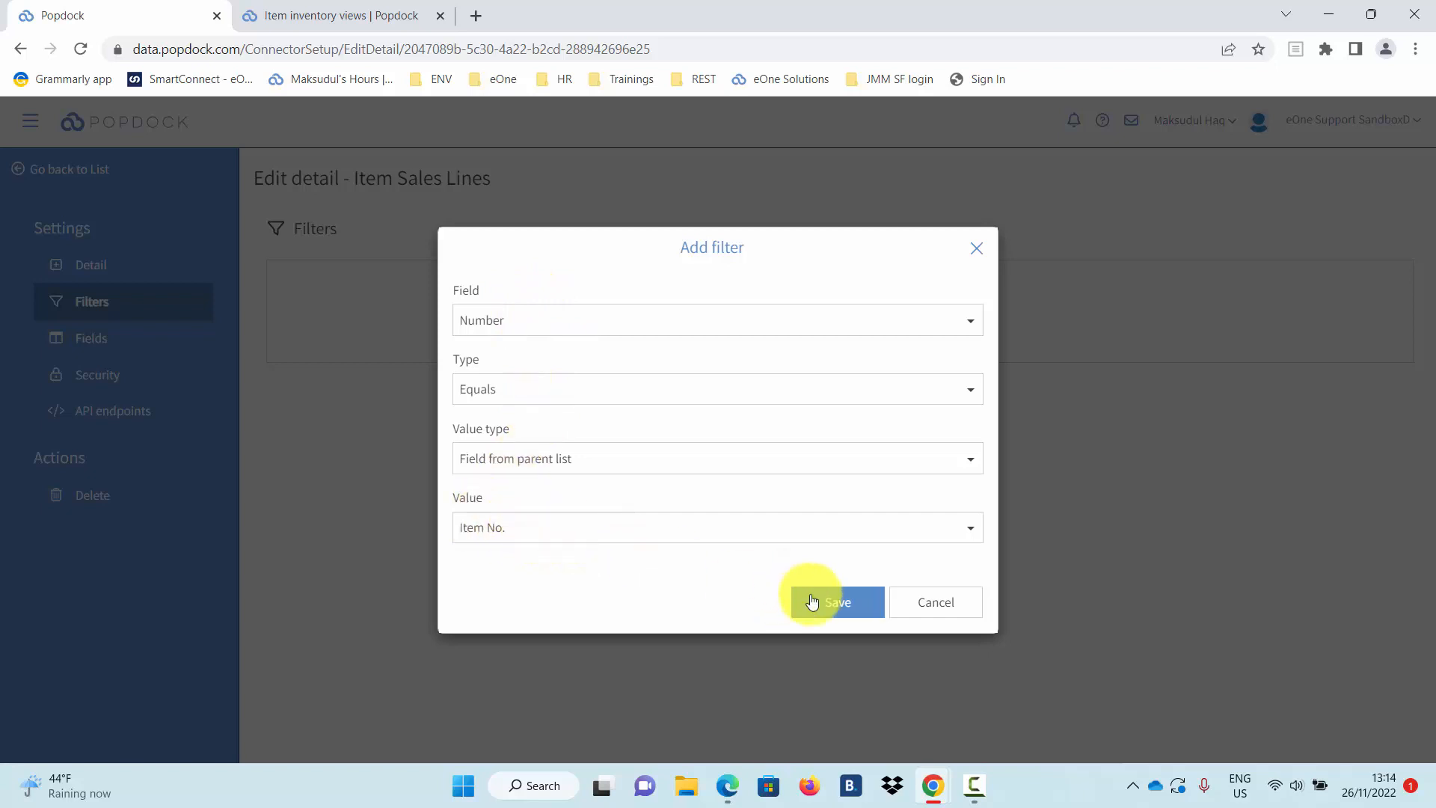
left_click(837, 609)
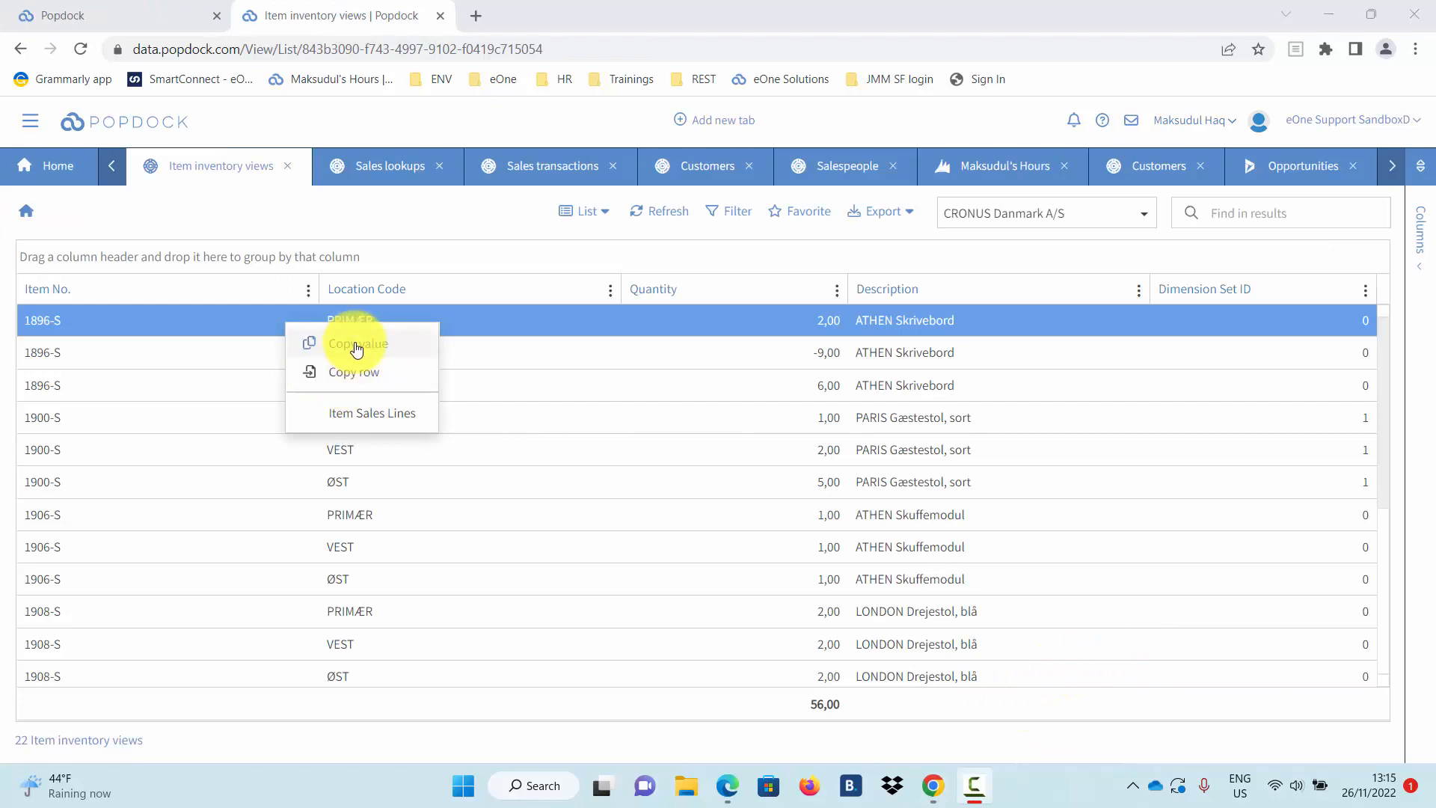
Open Item Sales Lines for item 1896-S from the grid's first row.
left_click(397, 424)
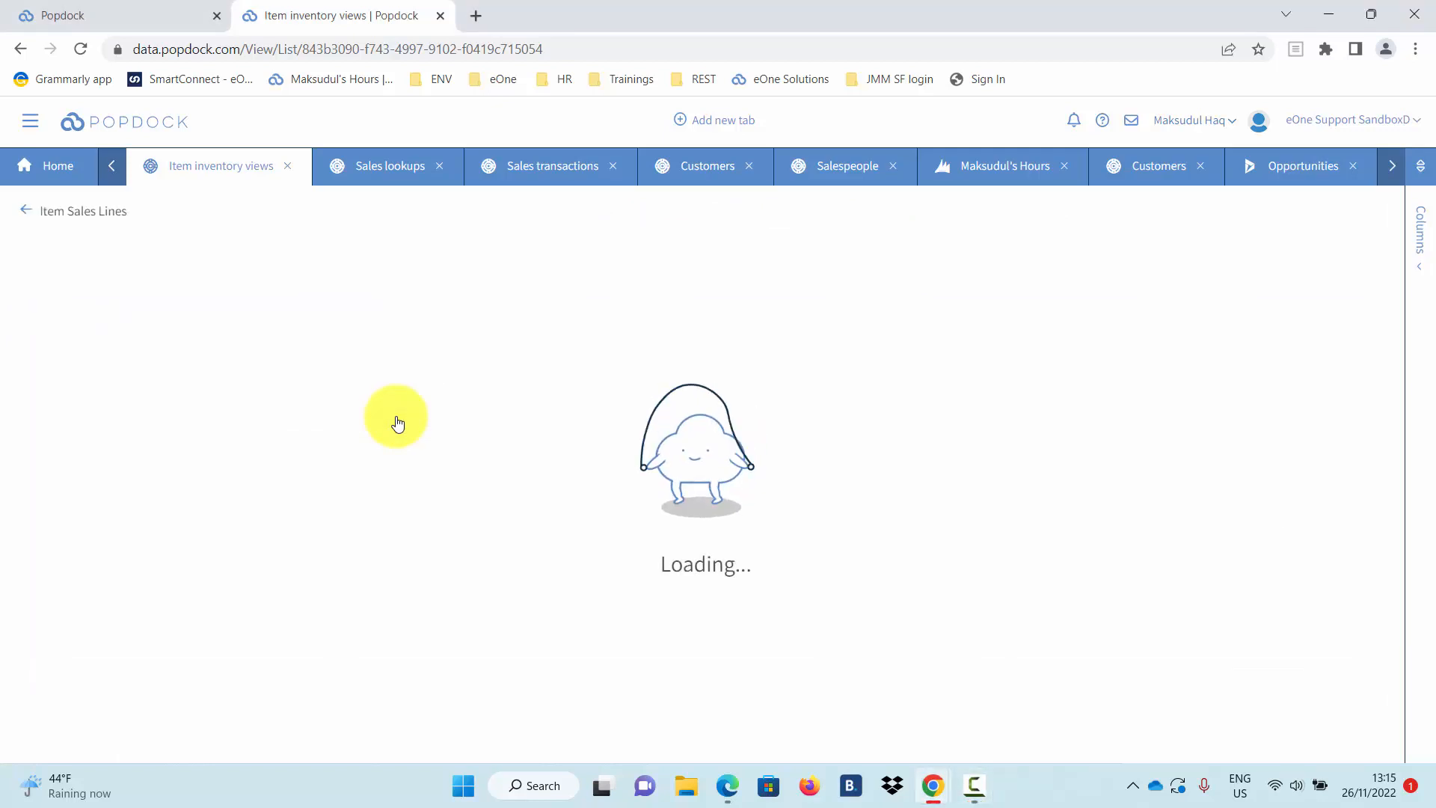